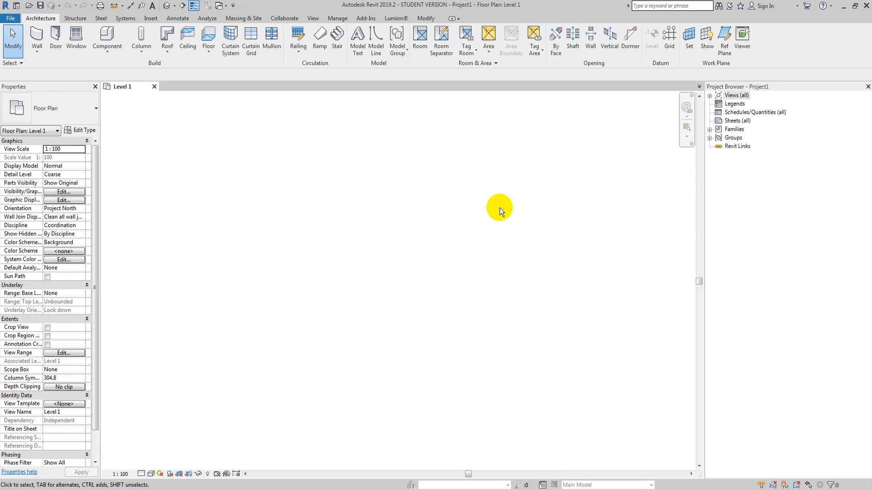
# Draw a horizontal wall of type Curtain Wall 1, about 3050 mm long, in the Level 1 floor plan.
pyautogui.press('w')
pyautogui.press('a')
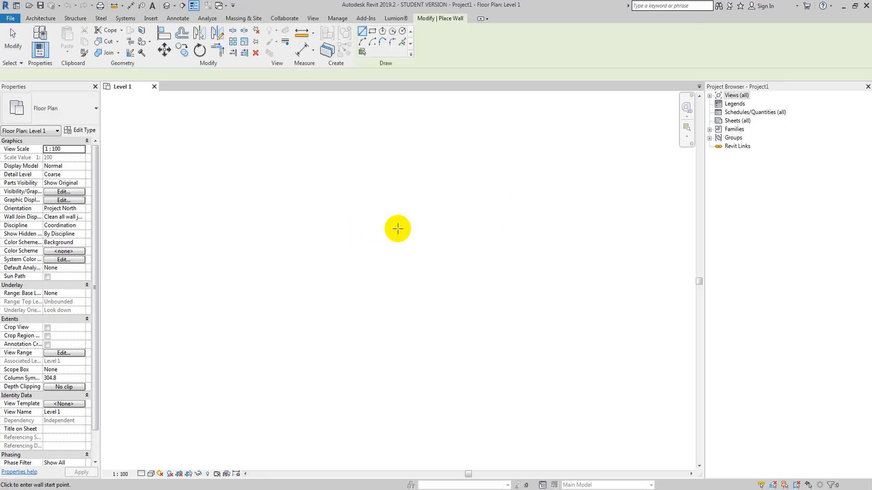
pyautogui.click(42, 105)
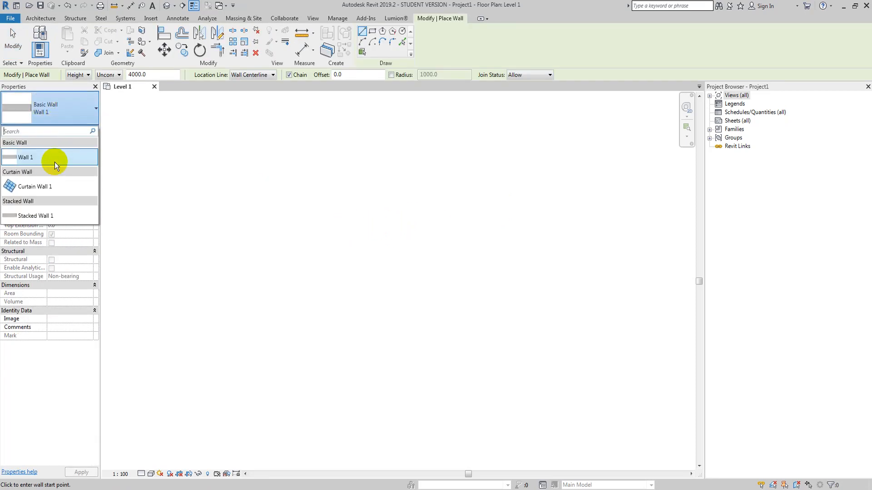
pyautogui.click(43, 185)
pyautogui.click(365, 238)
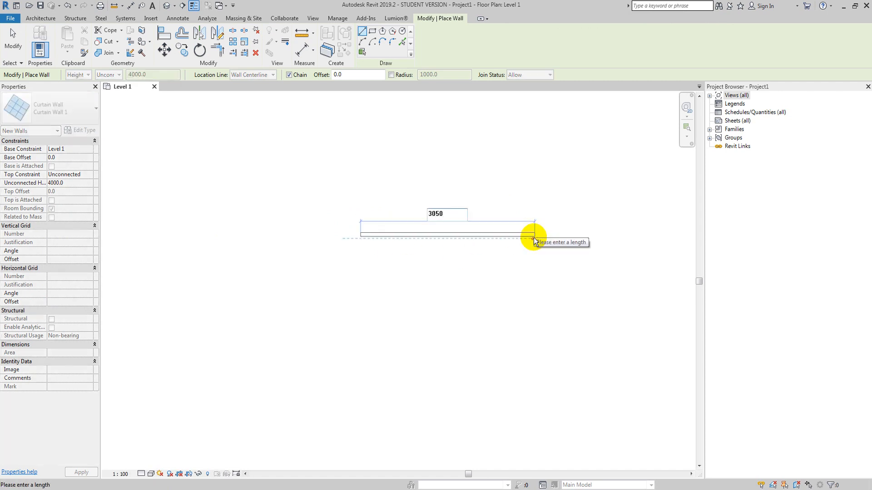
pyautogui.press('Return')
pyautogui.press('Escape')
pyautogui.press('Escape')
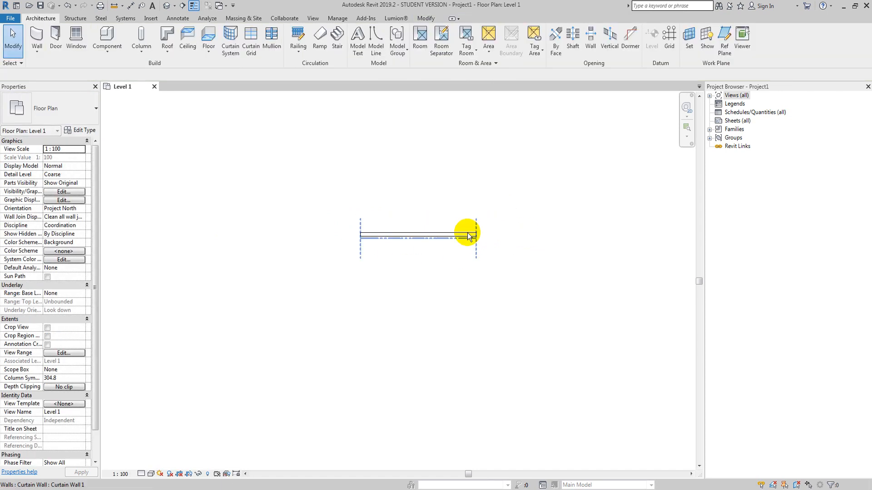
# Duplicate the curtain wall's type under the name "brick wall".
pyautogui.click(84, 131)
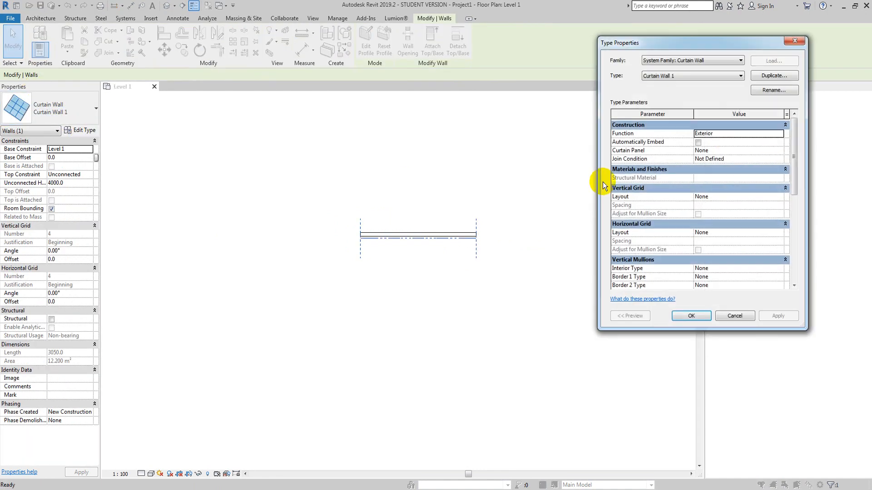
pyautogui.click(773, 76)
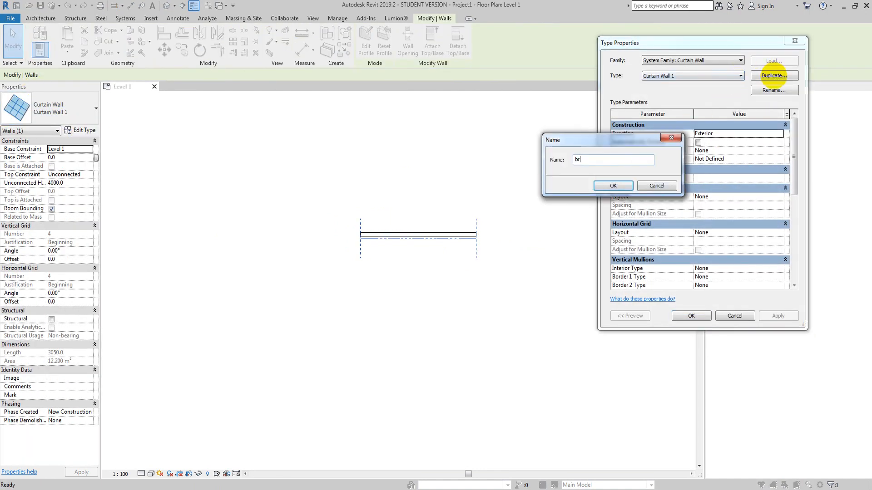
pyautogui.write('brick wall')
pyautogui.press('Return')
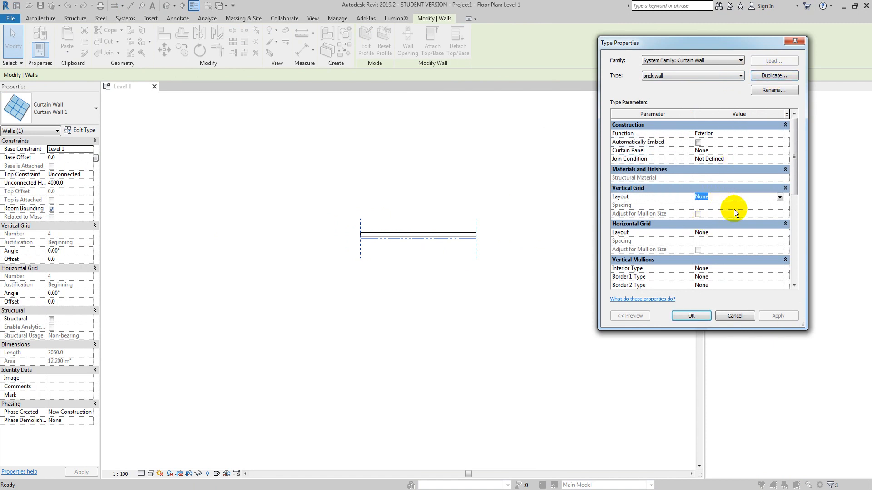
# Set both grid layouts of the brick wall type to Fixed Distance, with 300 mm vertical and 100 mm horizontal grid spacing.
pyautogui.click(780, 200)
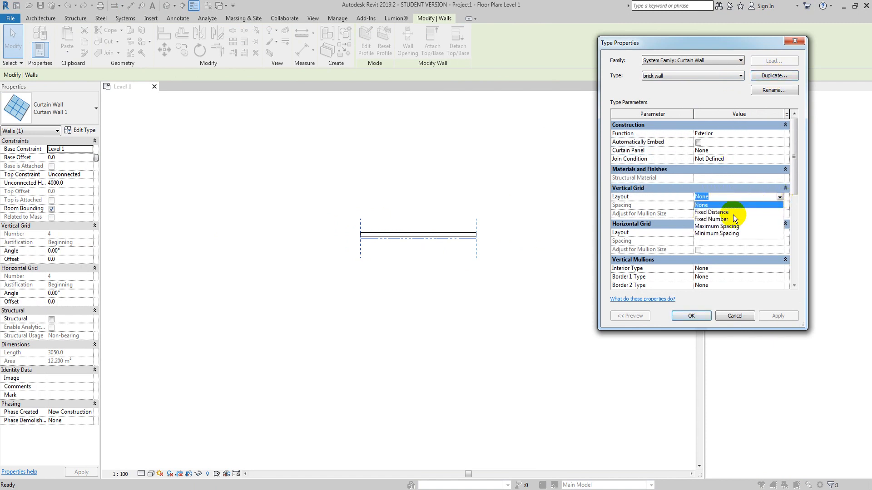
pyautogui.click(717, 214)
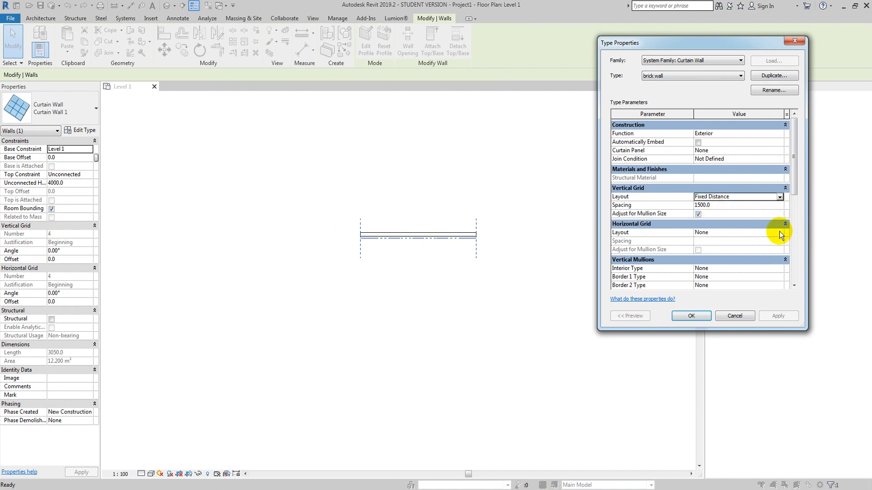
pyautogui.click(779, 234)
pyautogui.click(730, 249)
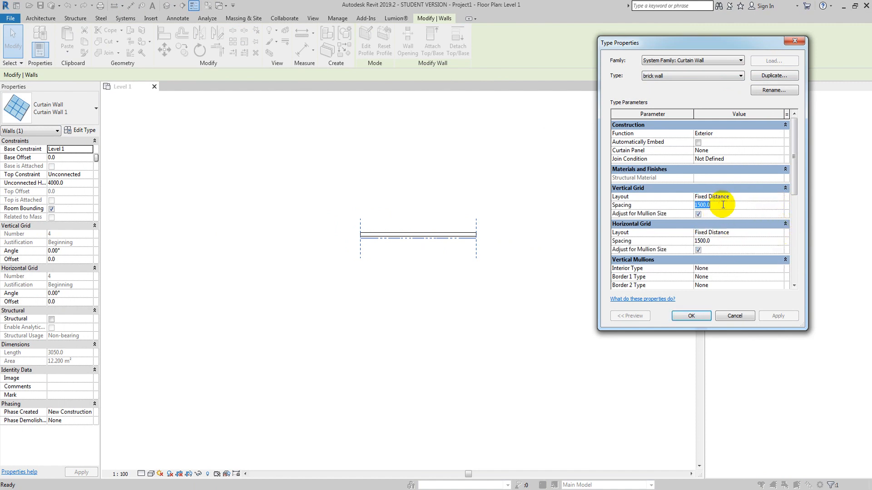
pyautogui.write('300')
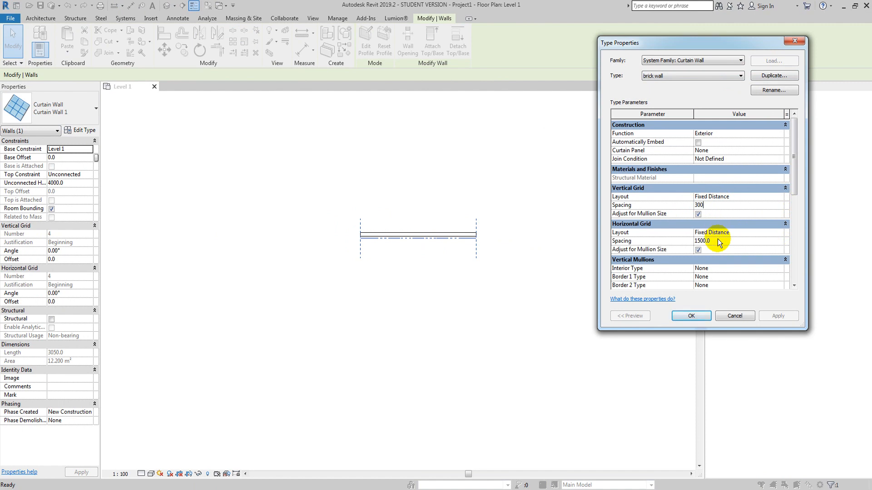
pyautogui.click(718, 239)
pyautogui.write('100')
pyautogui.click(691, 315)
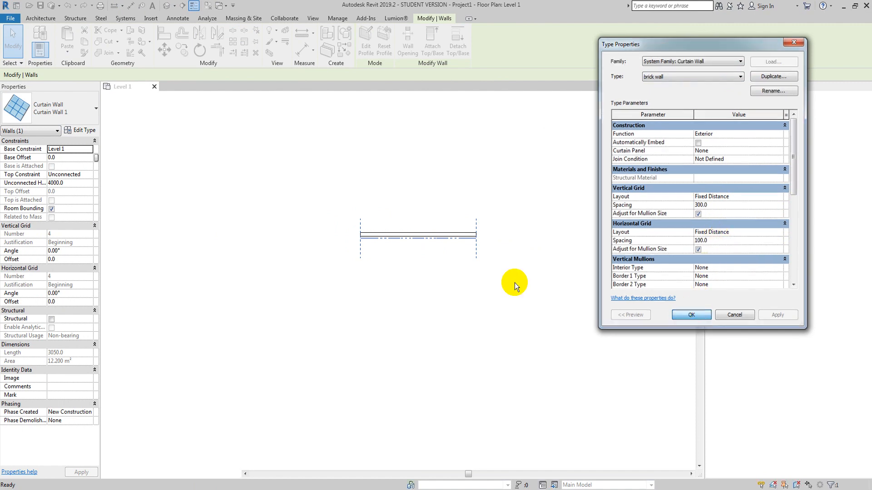
pyautogui.click(48, 250)
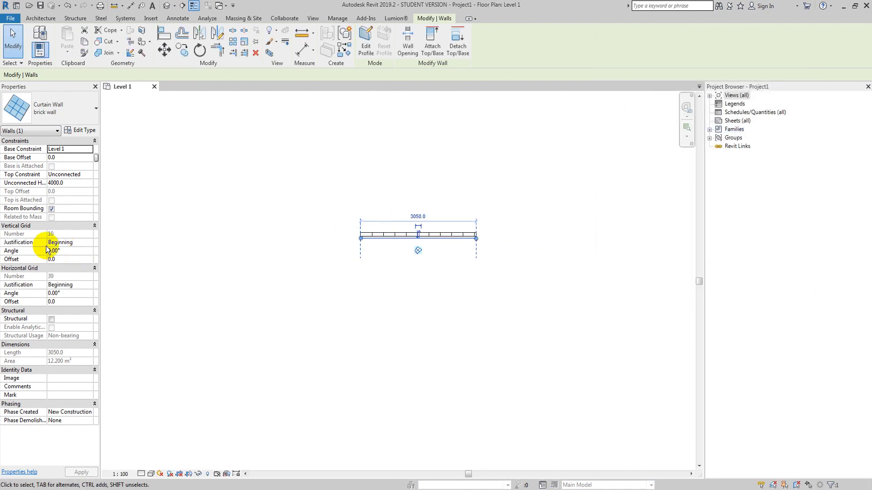
pyautogui.click(382, 167)
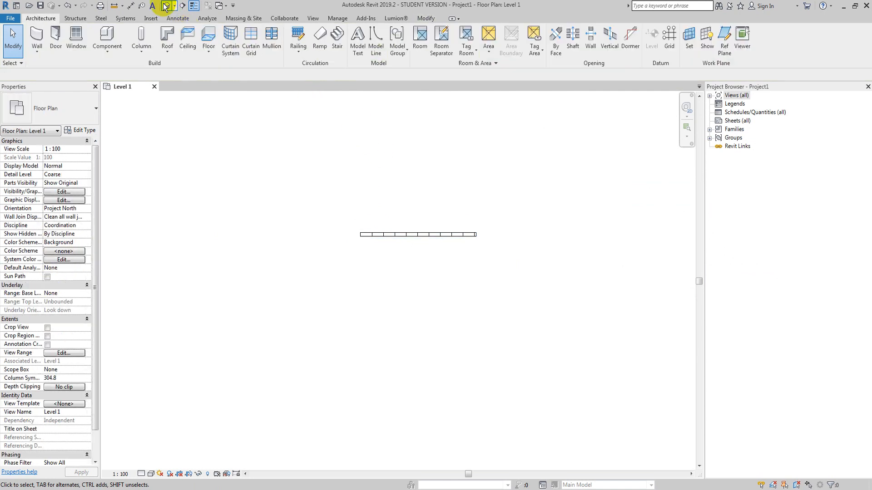
# Examine the curtain wall's grid division in the default 3D view from the front and at an angle.
pyautogui.click(167, 6)
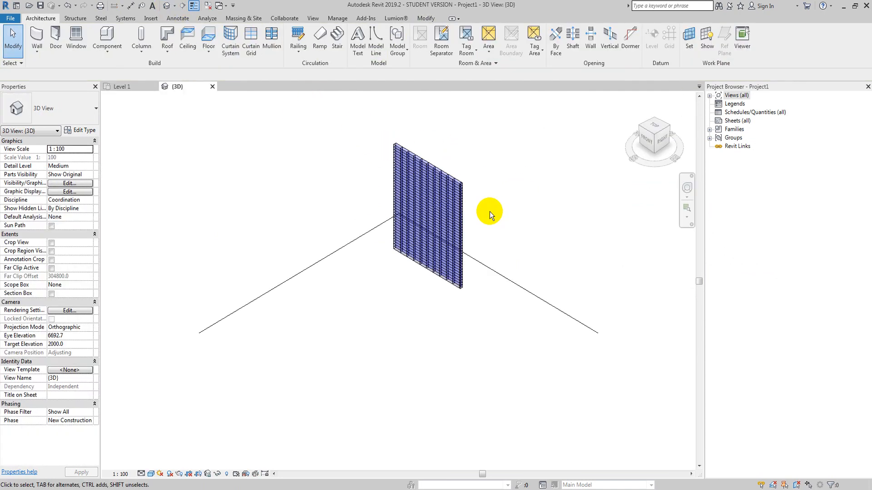
pyautogui.scroll(4, 490, 212)
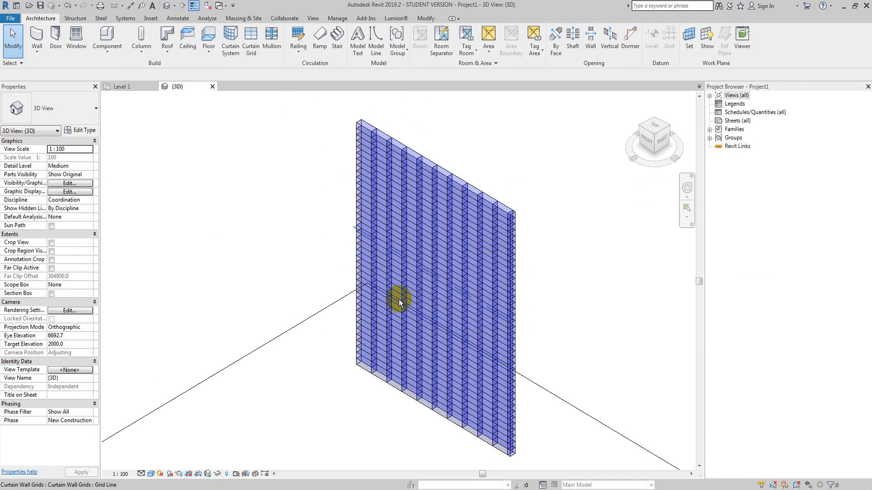
pyautogui.keyDown('shift'); pyautogui.moveTo(395, 298); pyautogui.dragTo(461, 284, button='middle'); pyautogui.keyUp('shift')
pyautogui.click(650, 148)
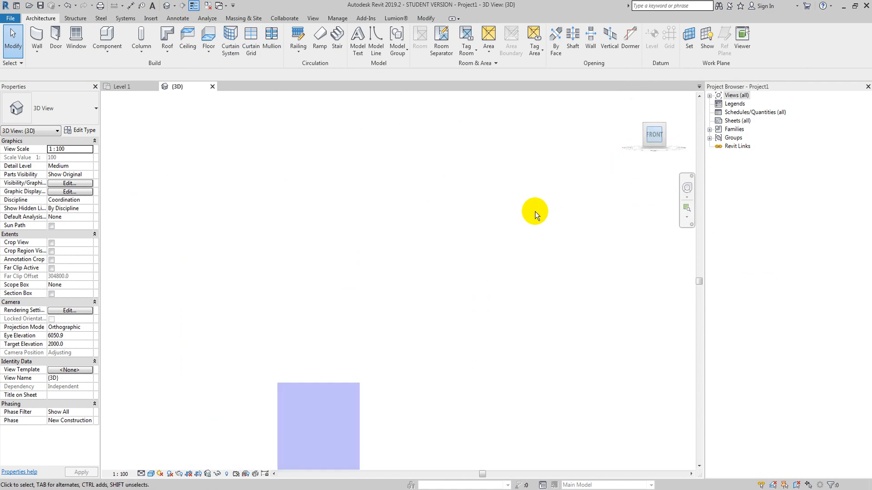
pyautogui.scroll(5, 342, 235)
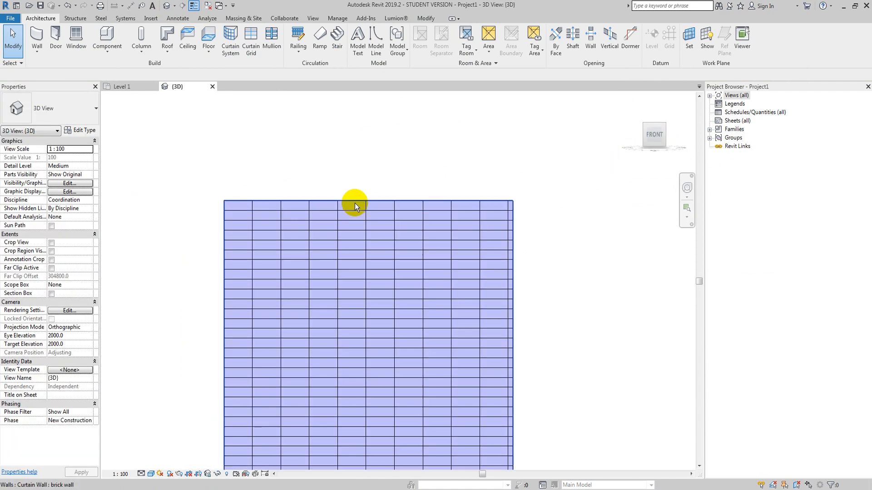
pyautogui.click(355, 203)
pyautogui.keyDown('shift'); pyautogui.moveTo(383, 208); pyautogui.dragTo(255, 72, button='middle'); pyautogui.keyUp('shift')
pyautogui.click(520, 278)
pyautogui.keyDown('shift'); pyautogui.moveTo(253, 163); pyautogui.dragTo(253, 167, button='middle'); pyautogui.keyUp('shift')
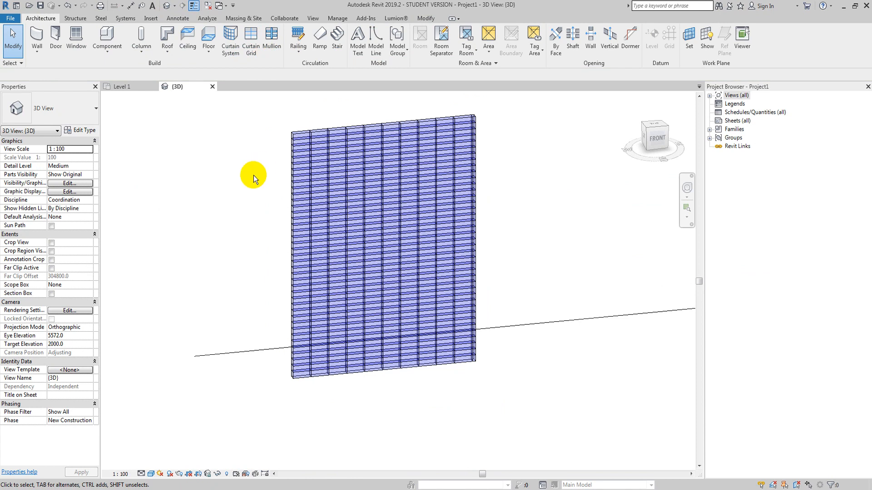
# Create a new family from the Curtain Wall Panel.rft template.
pyautogui.click(11, 18)
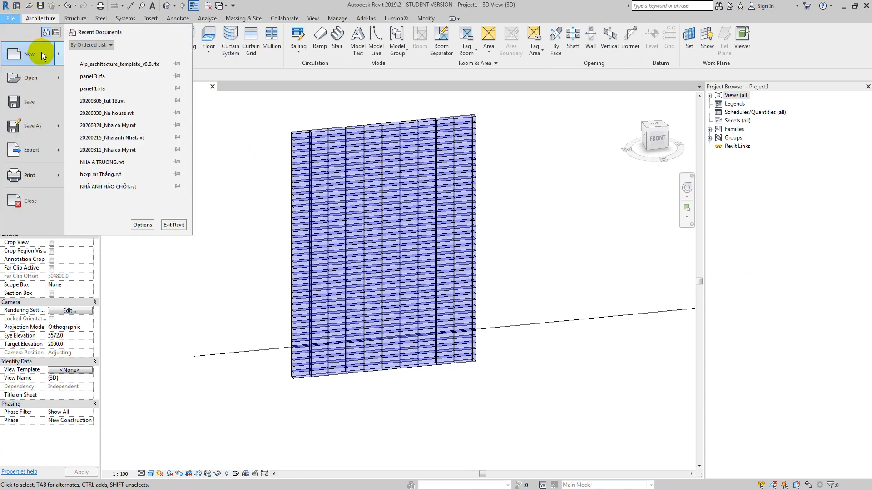
pyautogui.moveTo(42, 55)
pyautogui.click(88, 82)
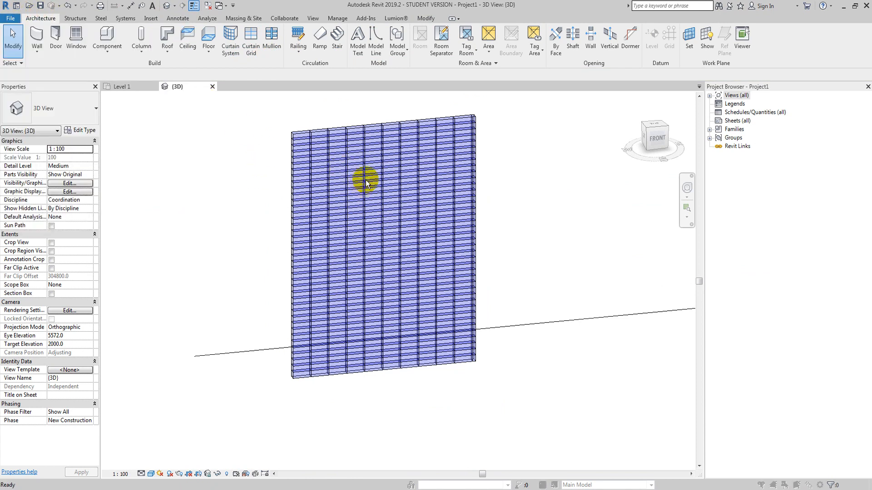
pyautogui.scroll(-5, 341, 231)
pyautogui.click(451, 283)
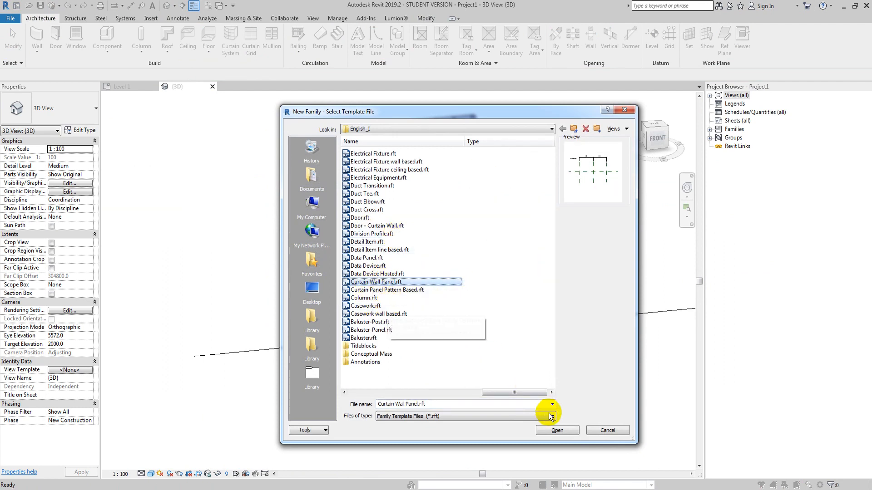
pyautogui.click(560, 431)
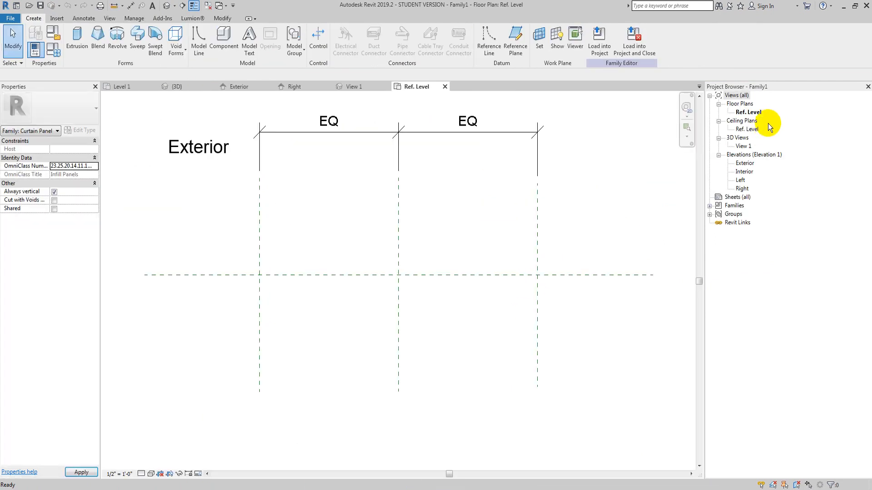
# Open the family's Exterior elevation and set the length units to millimeters.
pyautogui.doubleClick(746, 164)
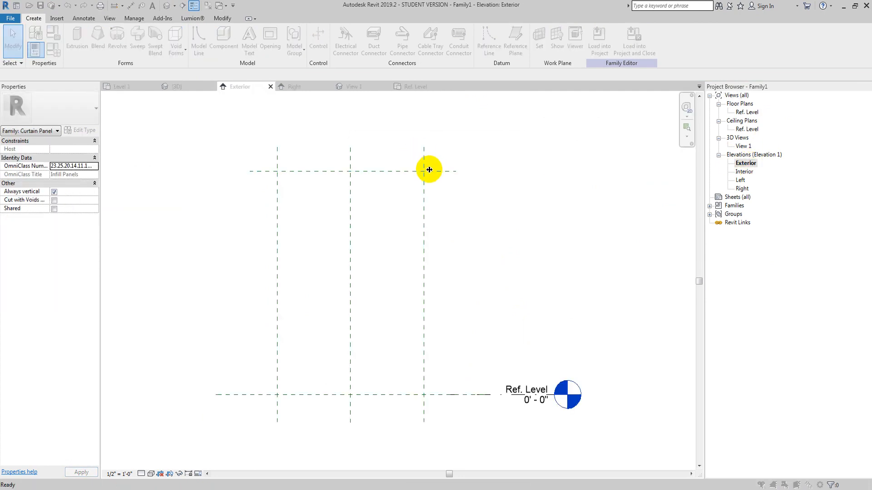
pyautogui.press('u')
pyautogui.press('n')
pyautogui.click(467, 179)
pyautogui.click(462, 196)
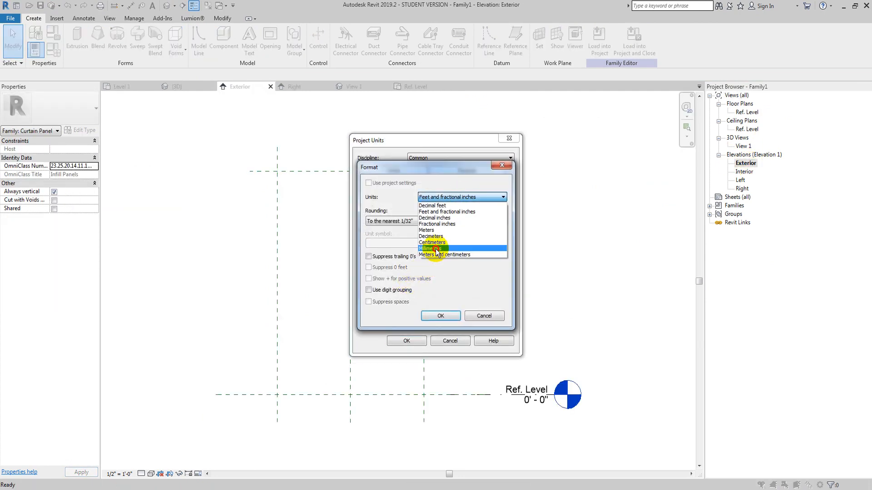
pyautogui.click(429, 249)
pyautogui.click(440, 316)
pyautogui.click(406, 340)
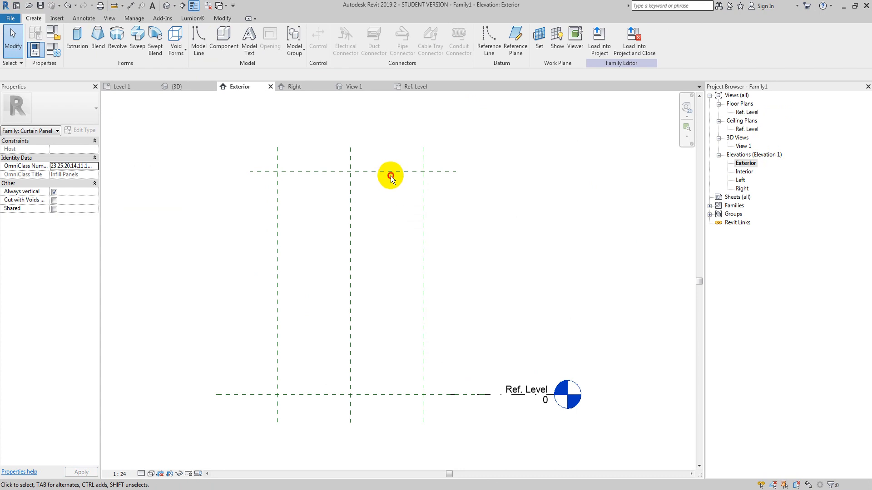
# Place the Top reference plane 100 mm above Ref. Level and the Left reference plane 150 mm from the center plane.
pyautogui.click(390, 173)
pyautogui.click(409, 282)
pyautogui.write('100')
pyautogui.press('Return')
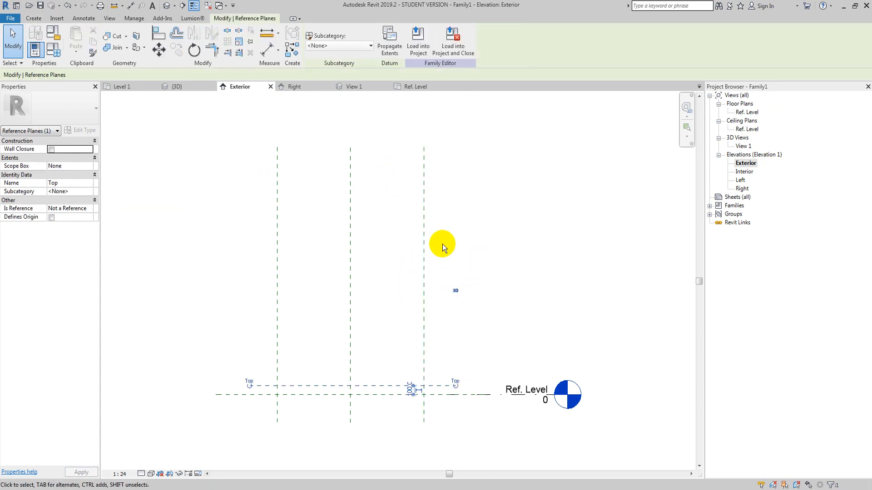
pyautogui.click(423, 232)
pyautogui.click(387, 198)
pyautogui.write('150')
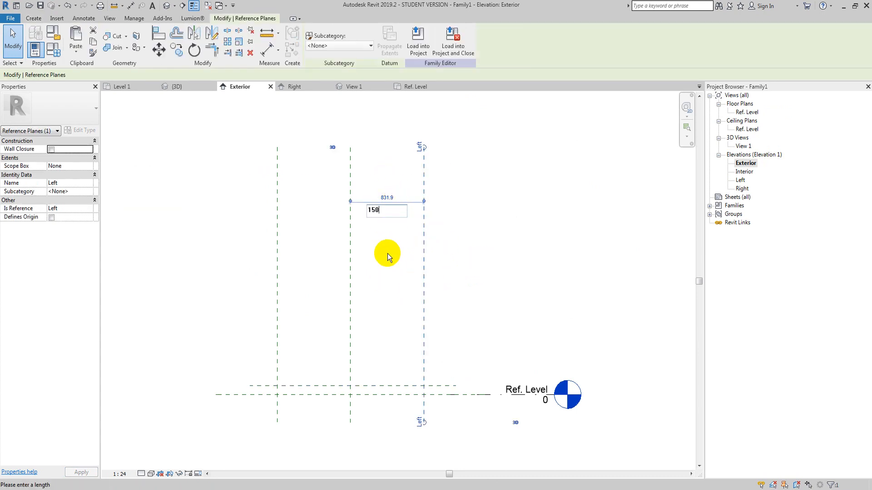
pyautogui.press('Return')
# Start an extrusion and sketch a rectangle about 240 by 50 mm from the intersection of the outer reference plane and Ref. Level.
pyautogui.scroll(5, 405, 272)
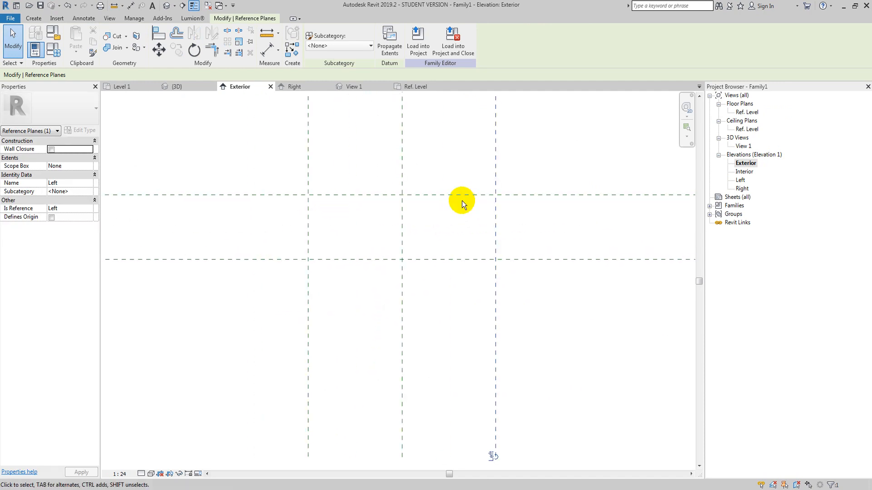
pyautogui.click(32, 18)
pyautogui.click(78, 36)
pyautogui.click(339, 32)
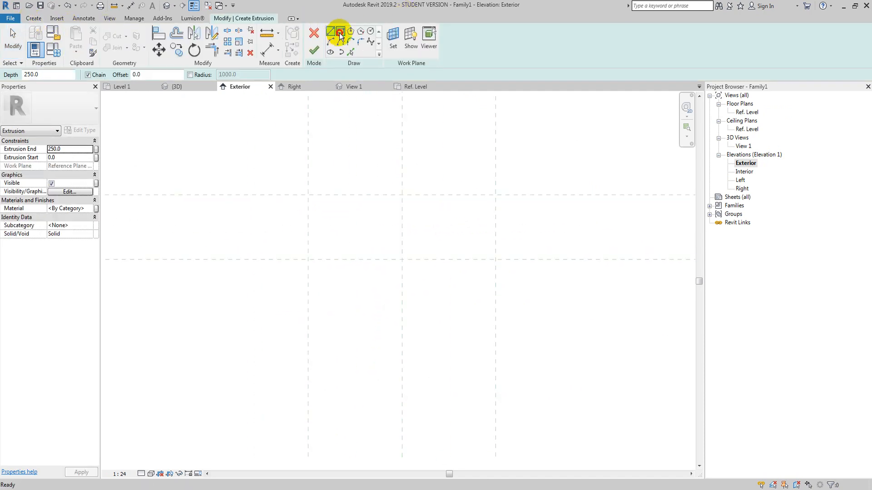
pyautogui.click(308, 259)
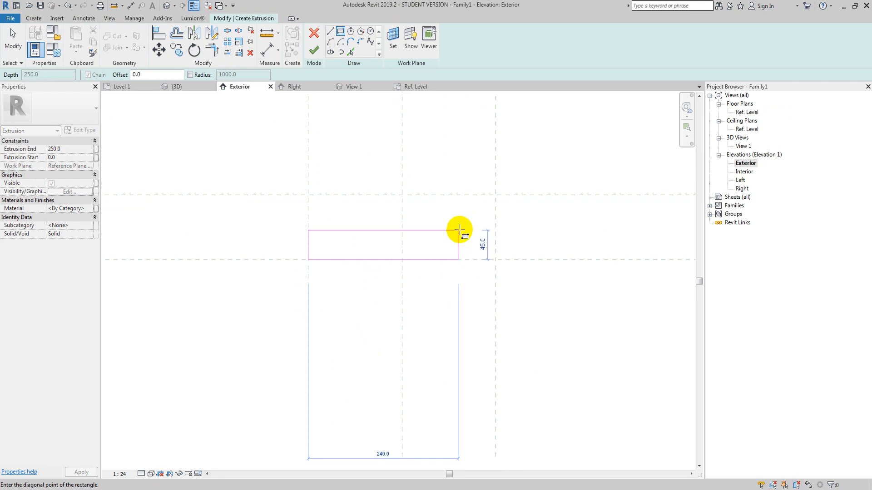
pyautogui.click(458, 227)
pyautogui.press('Escape')
# Set the width of the sketched rectangle to 200 mm by repositioning its inner vertical edge.
pyautogui.click(458, 241)
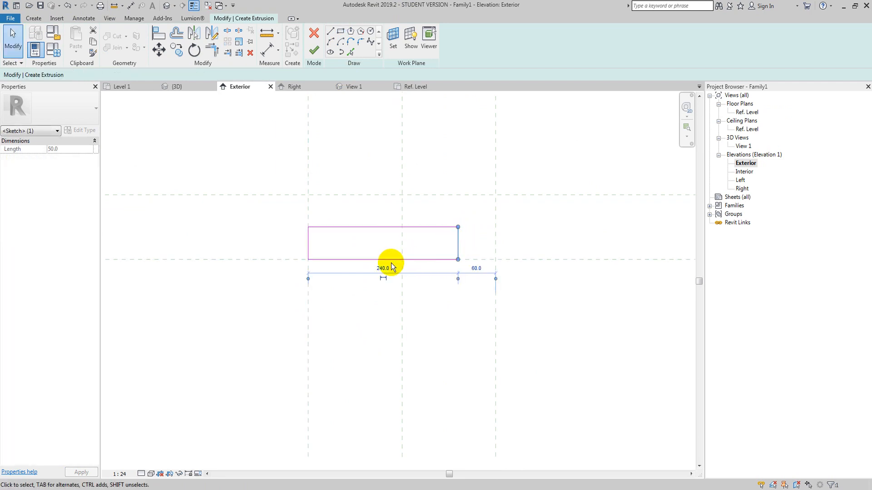
pyautogui.click(393, 271)
pyautogui.write('2')
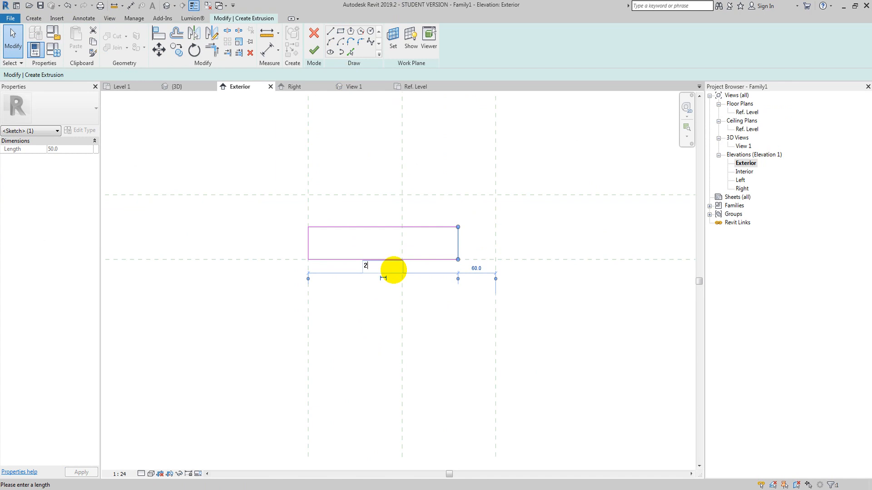
pyautogui.write('00')
pyautogui.press('Return')
pyautogui.click(143, 170)
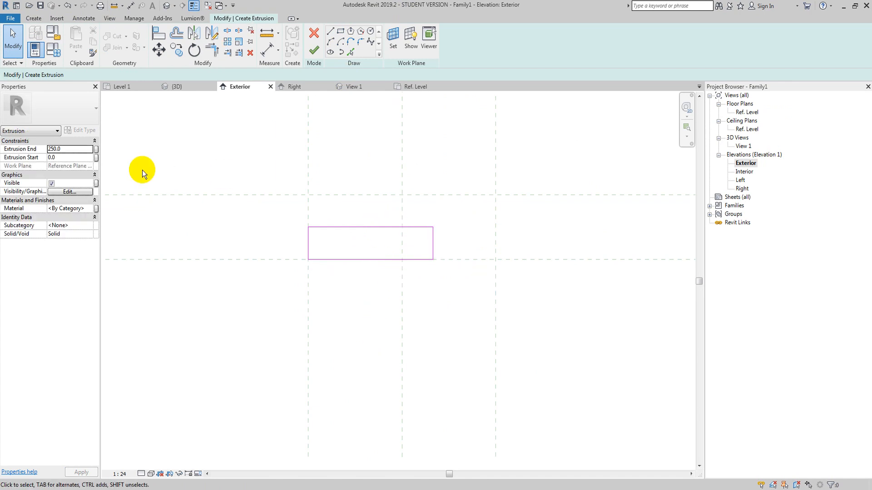
# Set the extrusion end to 100 mm and finish the extrusion sketch.
pyautogui.click(79, 151)
pyautogui.write('100')
pyautogui.click(314, 51)
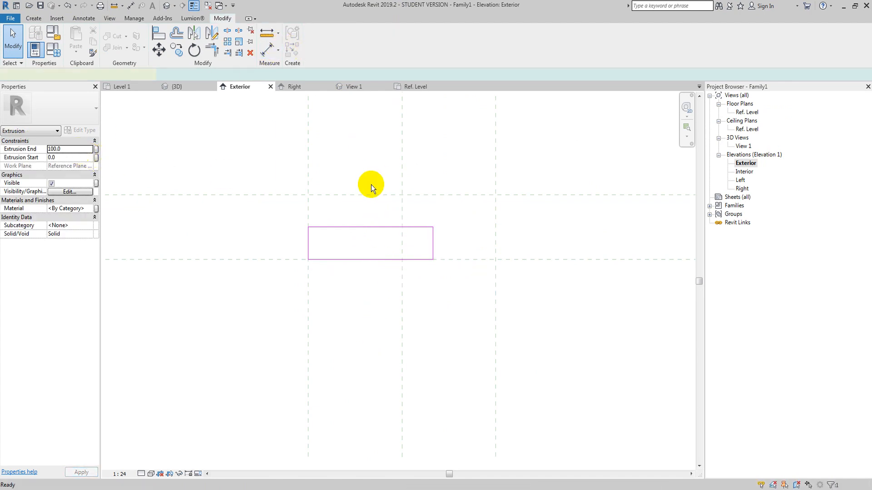
# Copy the brick extrusion from its lower outer corner to the point where the center reference plane meets its upper edge.
pyautogui.click(342, 227)
pyautogui.press('c')
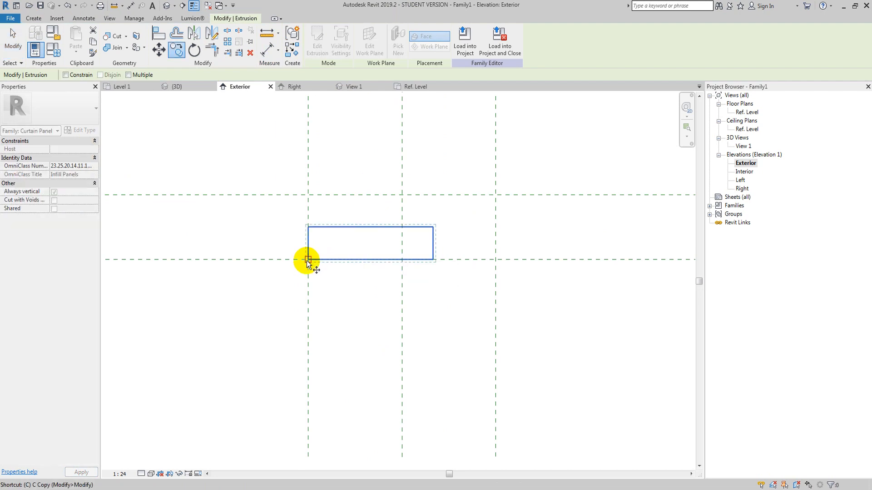
pyautogui.click(308, 259)
pyautogui.click(402, 227)
pyautogui.click(27, 56)
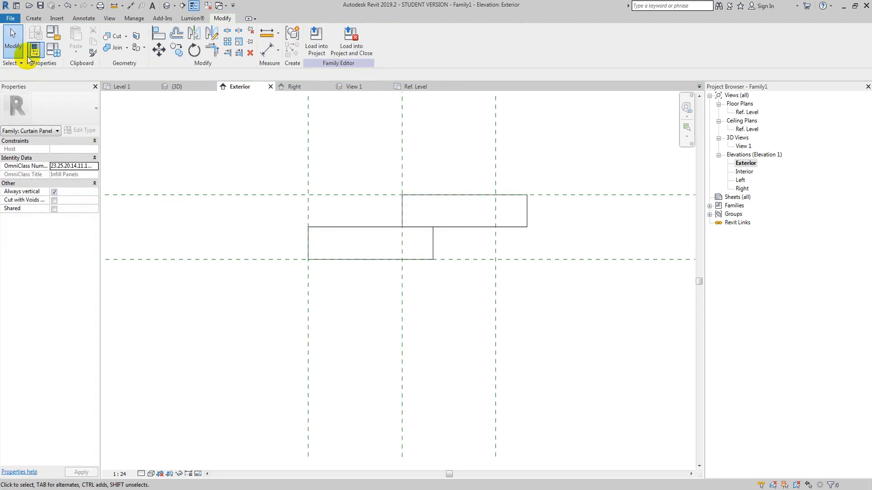
# Save the family to the Desktop as panel1.
pyautogui.click(10, 18)
pyautogui.moveTo(37, 117)
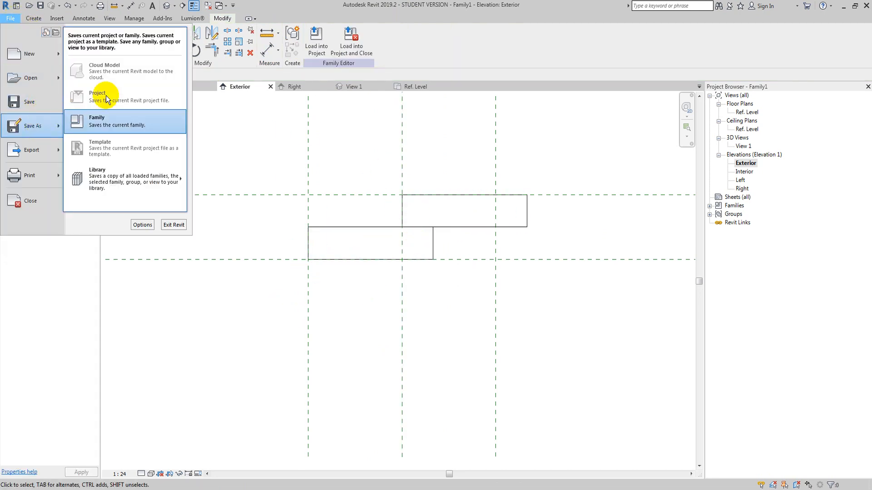
pyautogui.click(109, 120)
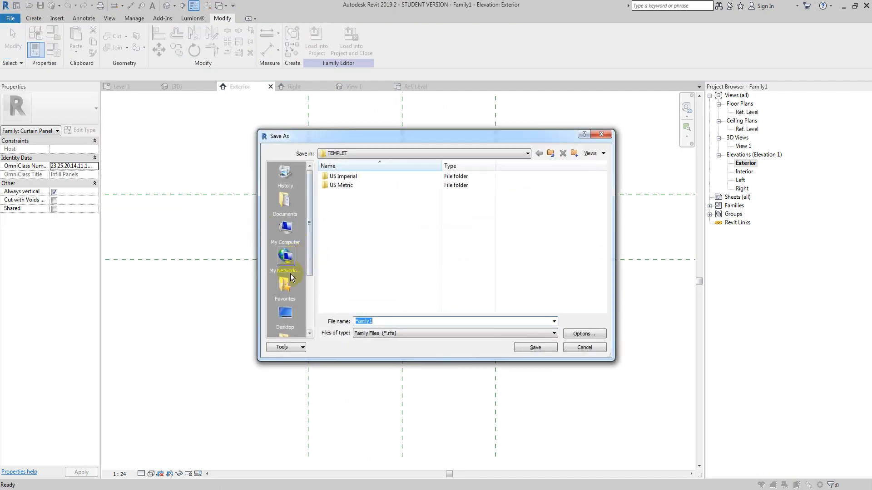
pyautogui.click(285, 318)
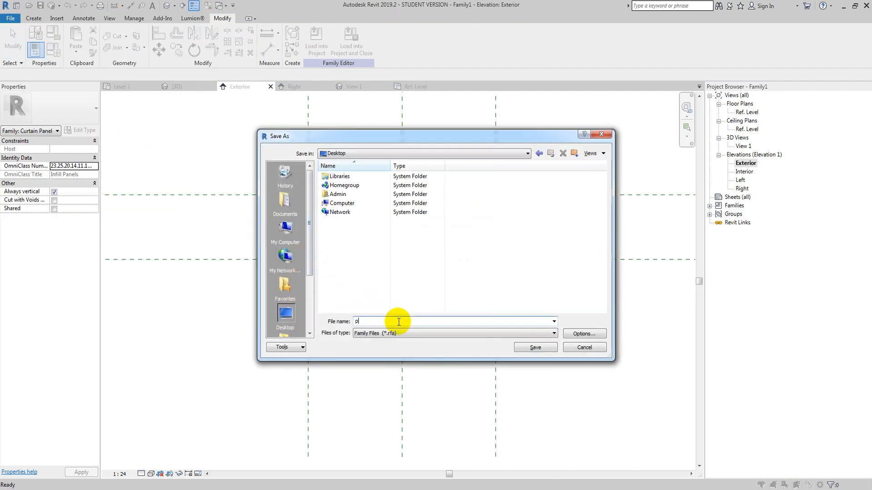
pyautogui.click(583, 334)
pyautogui.click(442, 314)
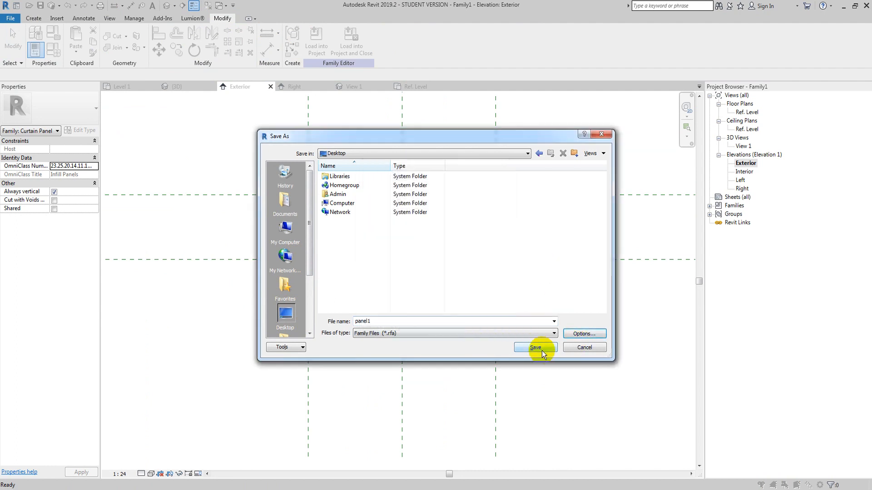
pyautogui.click(543, 348)
# Load the panel1 family into the project, close the family, and return to the project's 3D view.
pyautogui.click(362, 41)
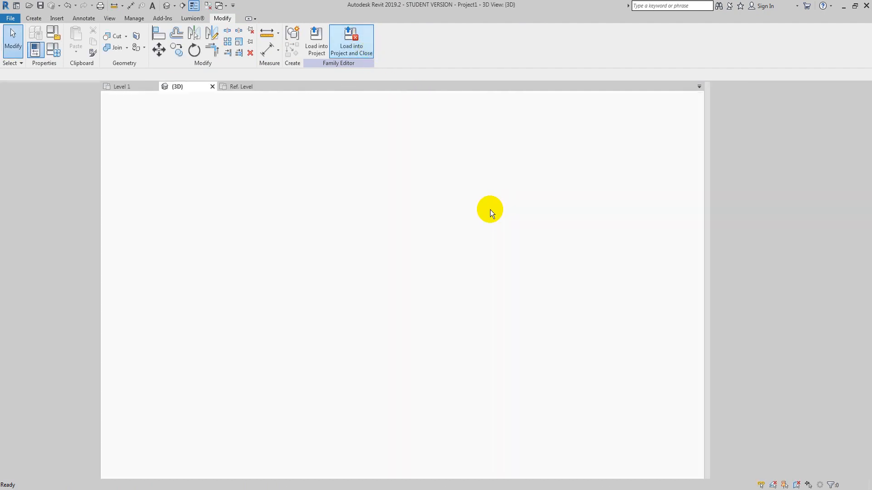
pyautogui.click(174, 5)
pyautogui.click(213, 22)
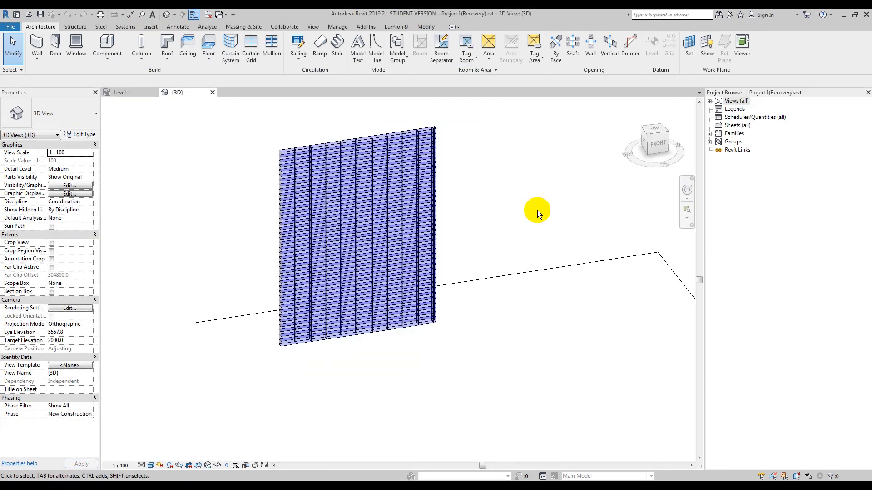
# Switch to Dynamo, create a new graph, and add a Select Model Element node.
pyautogui.click(340, 29)
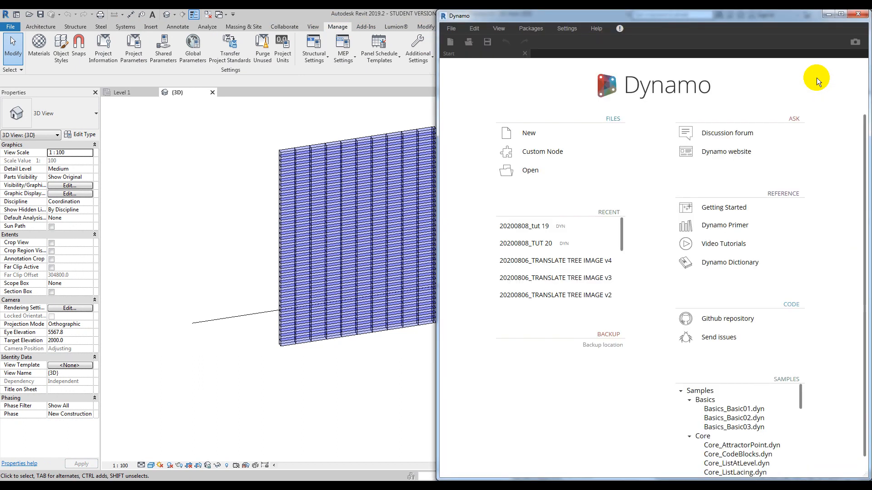
pyautogui.click(529, 133)
pyautogui.click(512, 68)
pyautogui.write('se')
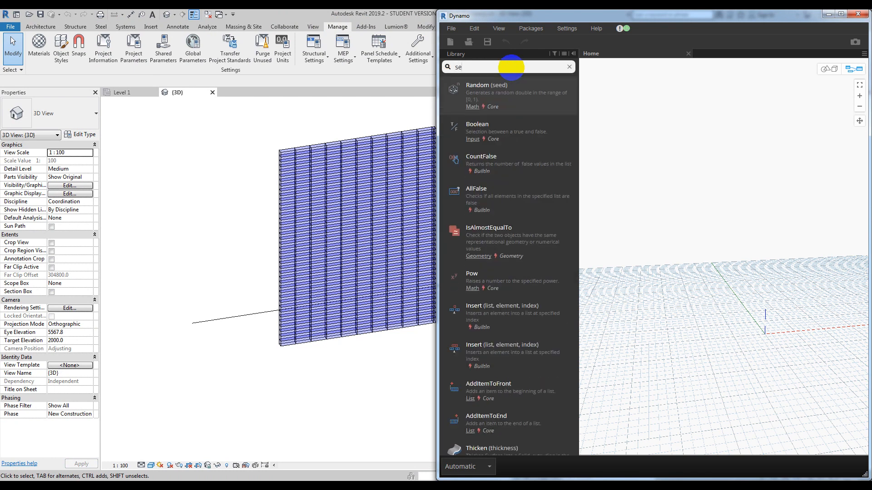
pyautogui.write('lect ele')
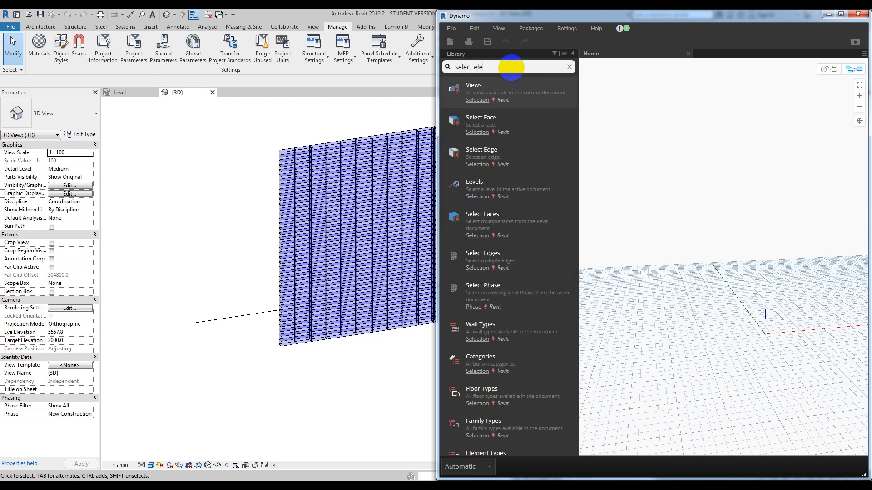
pyautogui.write('ment')
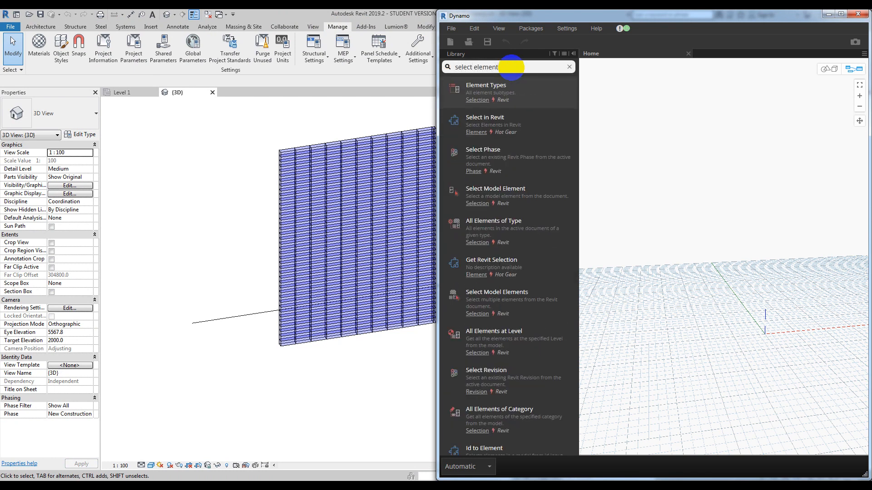
pyautogui.click(508, 195)
pyautogui.moveTo(751, 243); pyautogui.dragTo(739, 228)
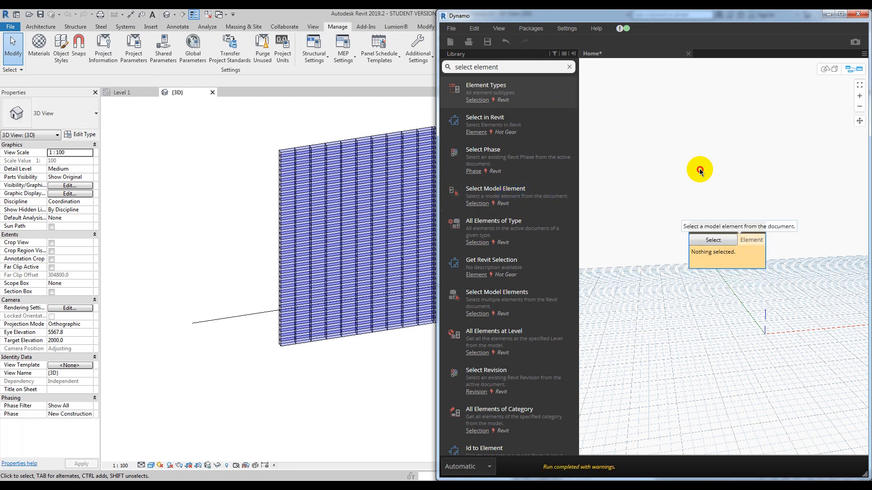
pyautogui.moveTo(699, 170); pyautogui.dragTo(699, 170)
# Pick the gridded curtain wall in the Revit 3D view as the element of the Select Model Element node.
pyautogui.click(722, 249)
pyautogui.moveTo(687, 234); pyautogui.dragTo(716, 230, button='middle')
pyautogui.moveTo(320, 131); pyautogui.dragTo(202, 136, button='middle')
pyautogui.moveTo(340, 155); pyautogui.dragTo(350, 176, button='middle')
pyautogui.click(688, 275)
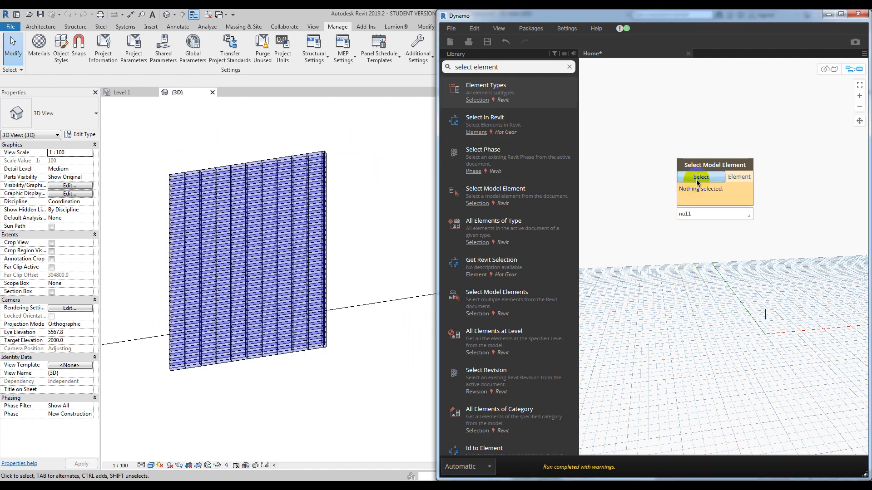
pyautogui.click(698, 177)
pyautogui.click(274, 166)
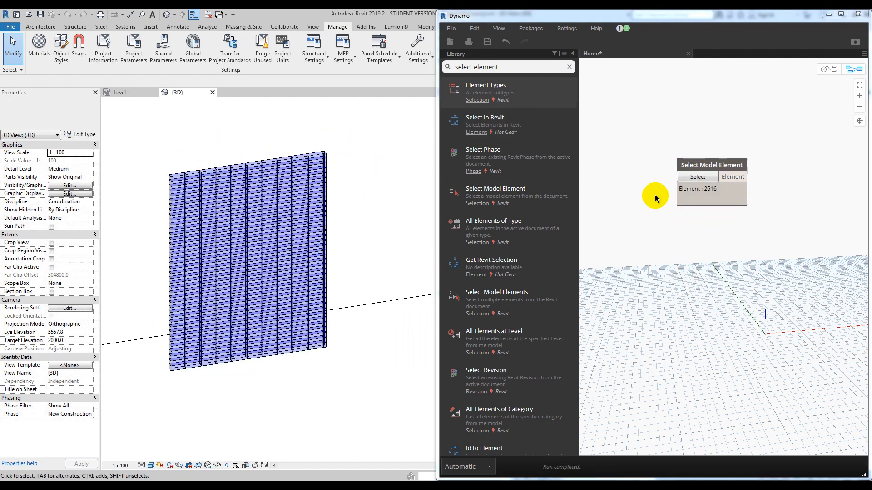
# Add a CurtainPanel.ByElement node and connect the selected Element output to its hostingElement input.
pyautogui.moveTo(505, 66); pyautogui.dragTo(404, 68)
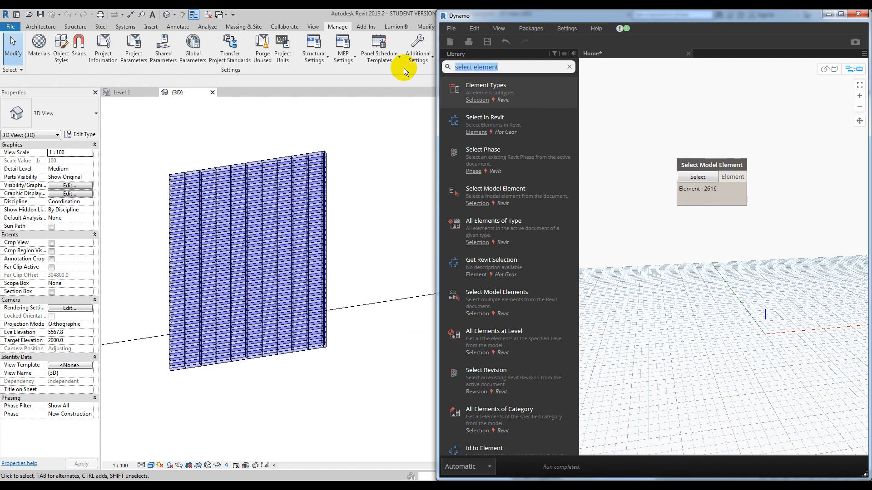
pyautogui.write('curtain p')
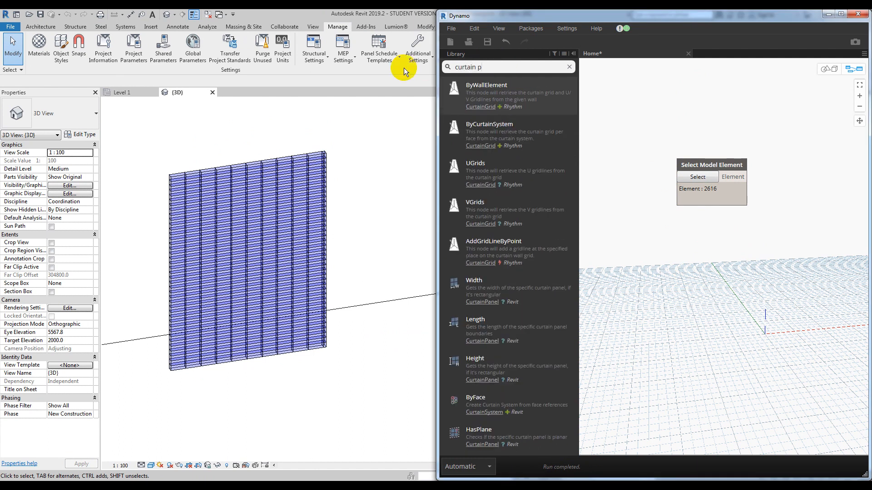
pyautogui.write('anel')
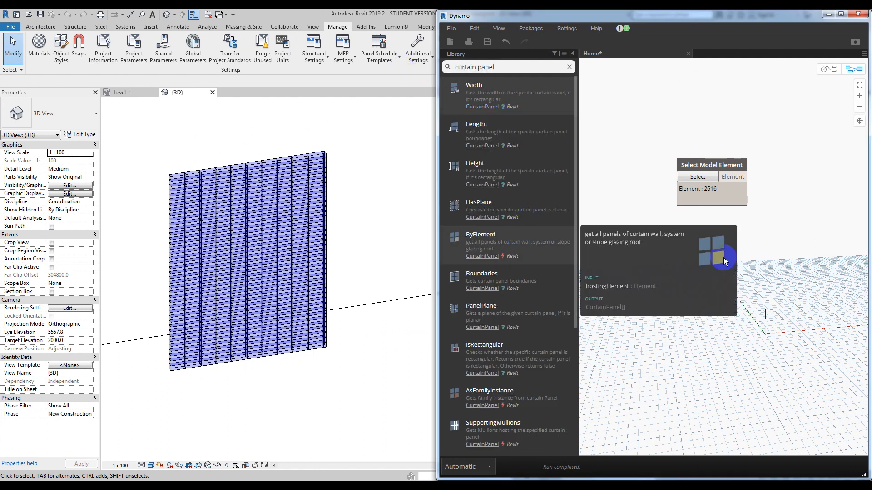
pyautogui.moveTo(755, 256); pyautogui.dragTo(805, 169)
pyautogui.click(744, 177)
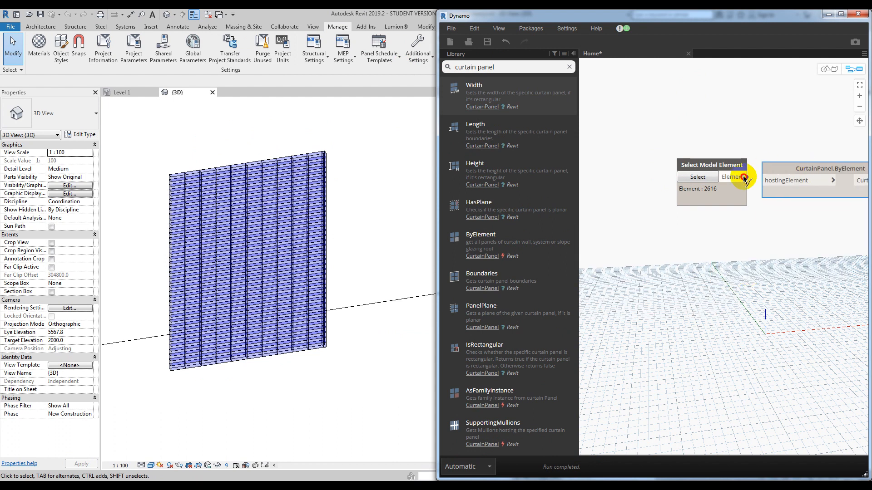
pyautogui.click(769, 181)
pyautogui.moveTo(770, 182); pyautogui.dragTo(675, 208, button='middle')
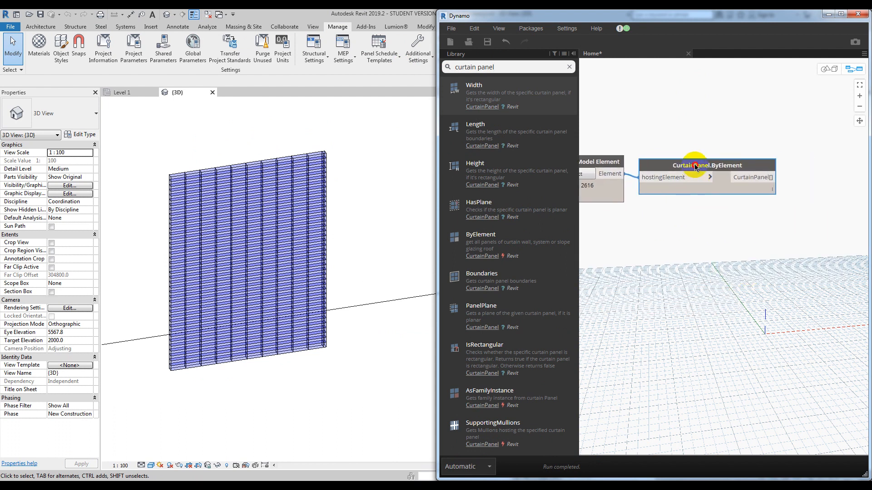
# Add an Element.GetParameterValueByName node and place it above the CurtainPanel.ByElement node.
pyautogui.tripleClick(499, 67)
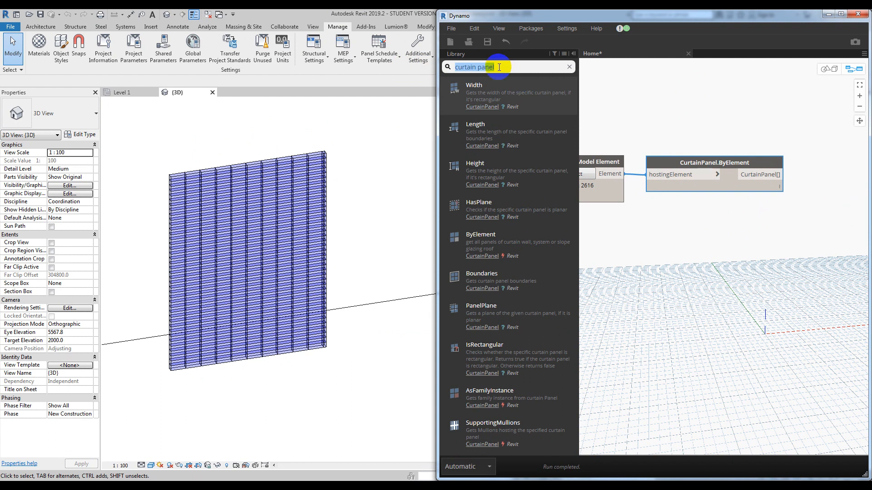
pyautogui.write('get para')
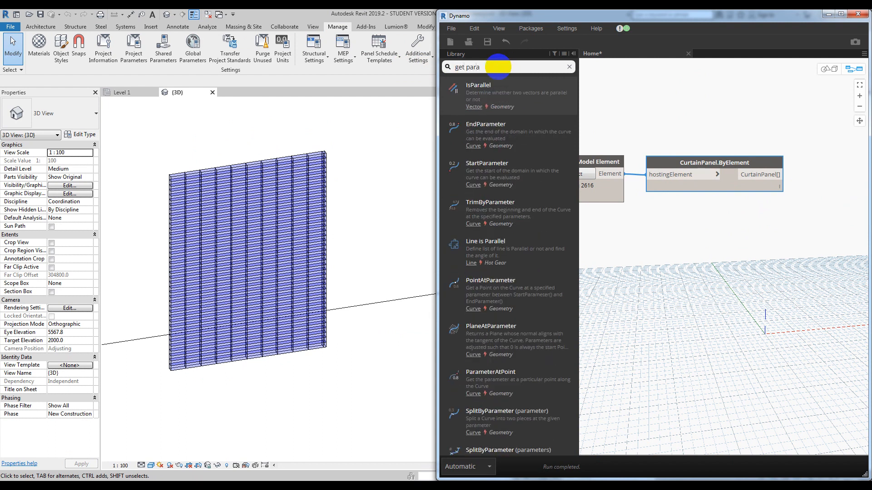
pyautogui.write('meter va:ue')
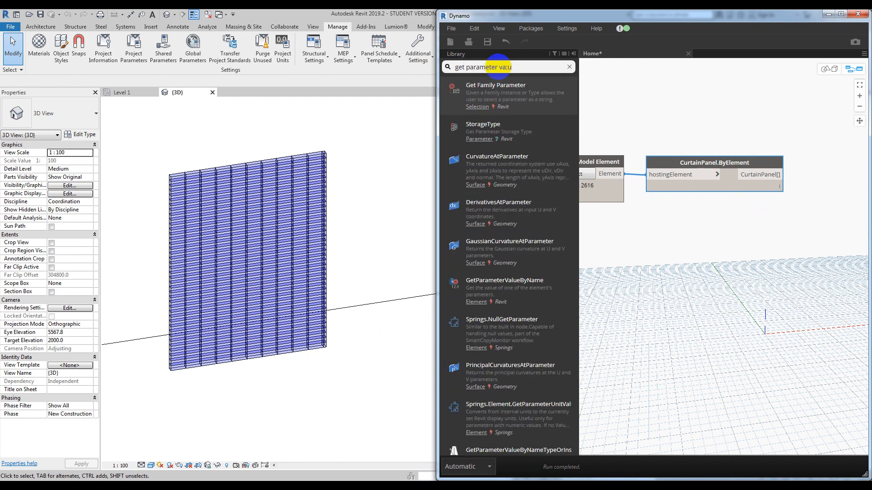
pyautogui.press('BackSpace')
pyautogui.press('BackSpace')
pyautogui.press('BackSpace')
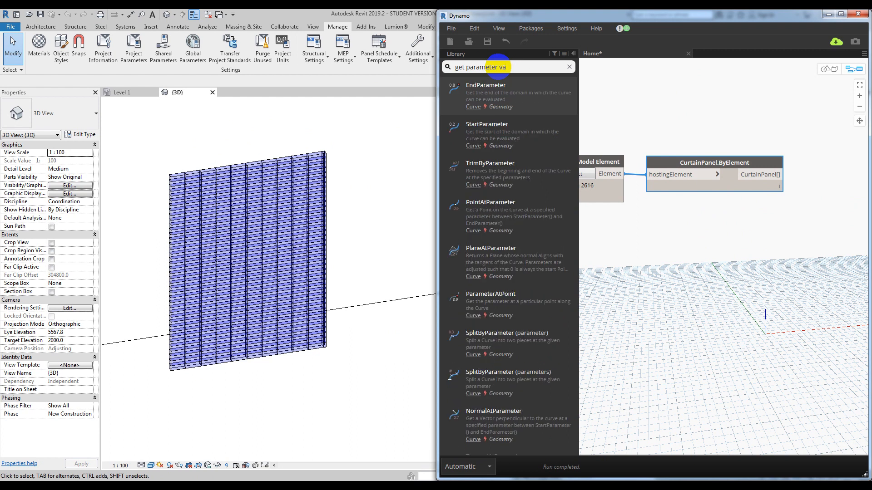
pyautogui.write('lue')
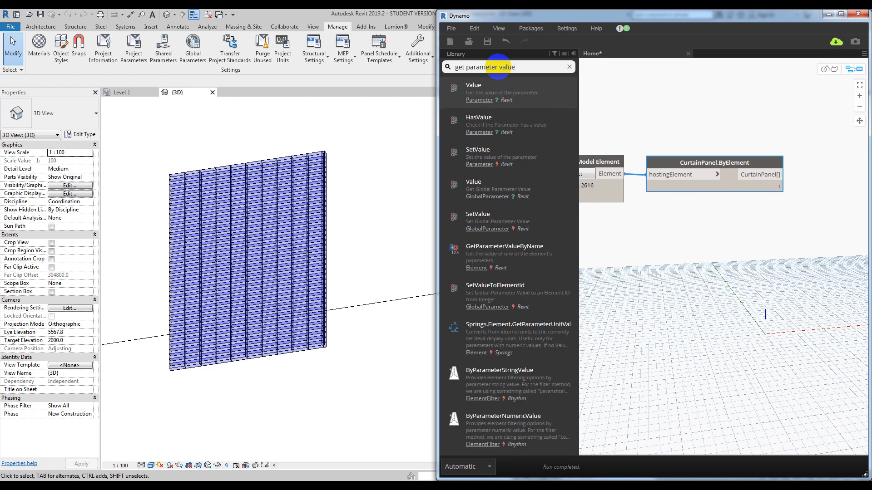
pyautogui.click(522, 255)
pyautogui.moveTo(764, 267); pyautogui.dragTo(677, 90)
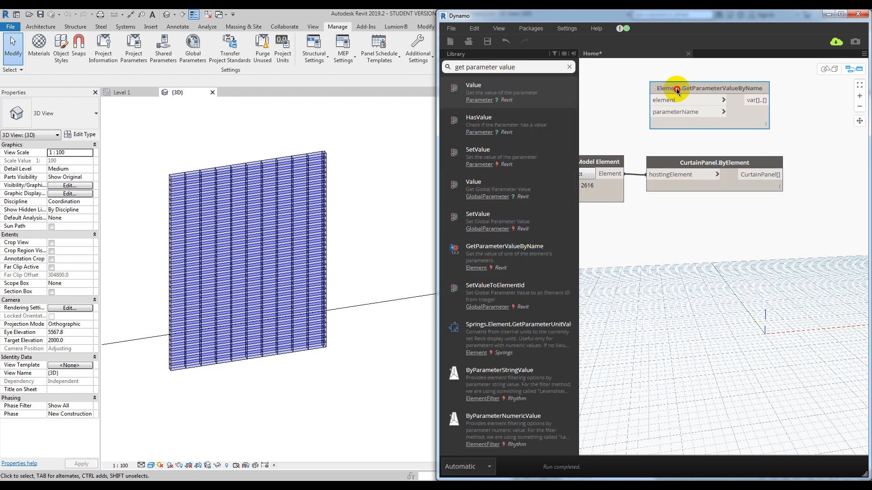
# Add a String node with the text Length, feeding parameterName, and connect the selected wall to the GetParameterValueByName element input.
pyautogui.moveTo(563, 67); pyautogui.dragTo(412, 62)
pyautogui.write('str')
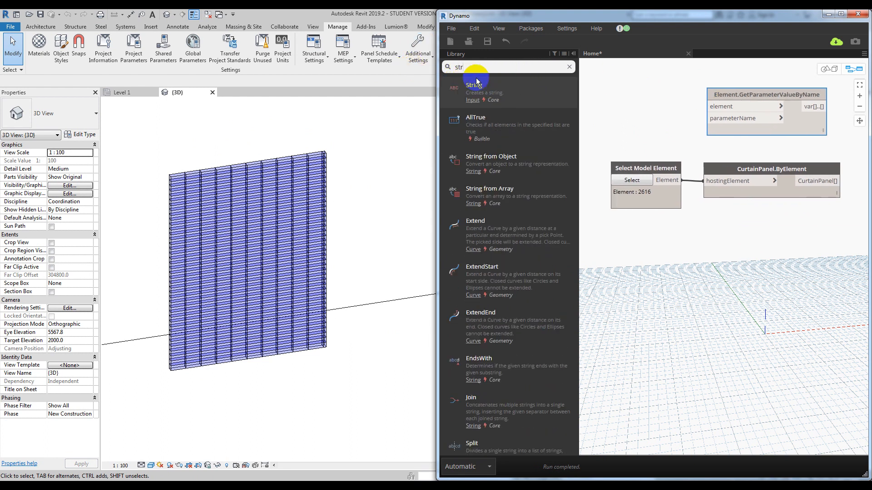
pyautogui.click(474, 85)
pyautogui.moveTo(743, 276); pyautogui.dragTo(665, 117)
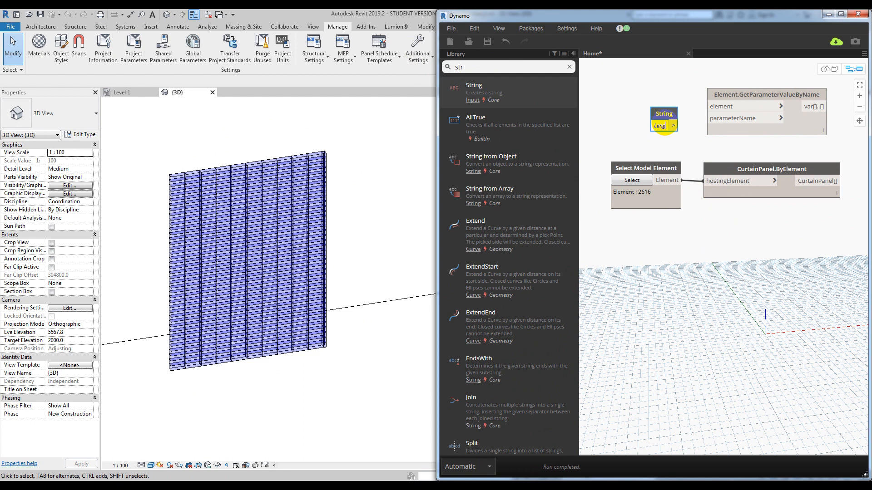
pyautogui.moveTo(720, 169); pyautogui.dragTo(719, 168)
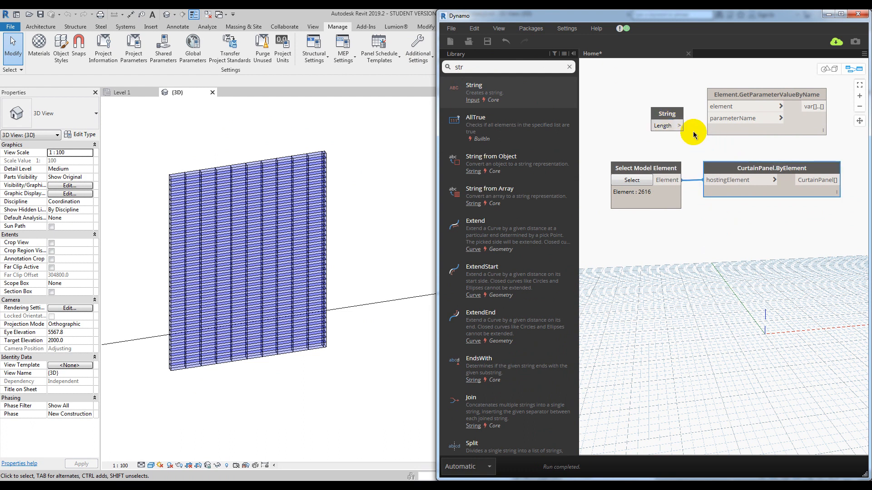
pyautogui.click(715, 119)
pyautogui.moveTo(676, 114); pyautogui.dragTo(675, 105)
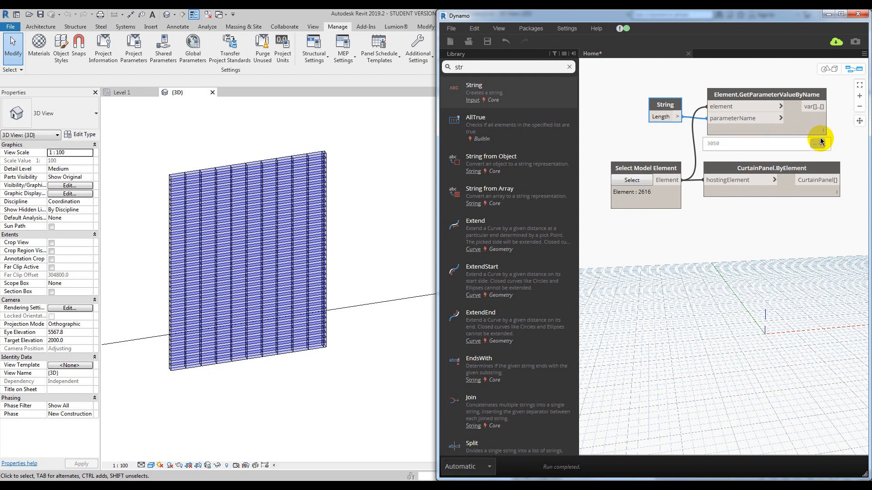
# Add a Code Block node and place it beside the Element.GetParameterValueByName node.
pyautogui.moveTo(705, 75); pyautogui.dragTo(614, 65, button='middle')
pyautogui.moveTo(518, 67); pyautogui.dragTo(361, 58)
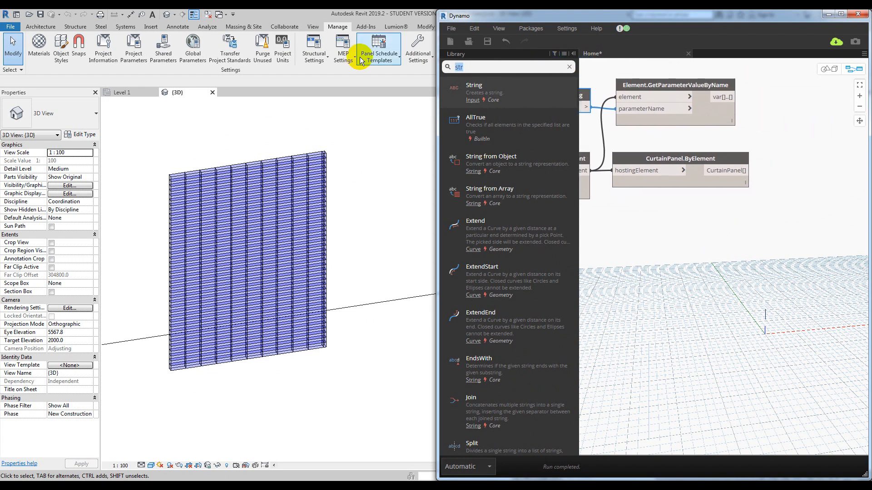
pyautogui.write('code')
pyautogui.click(481, 88)
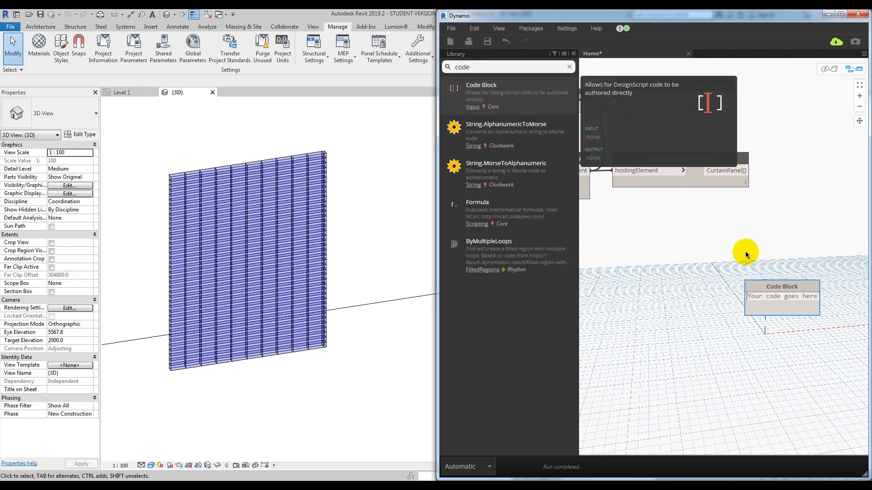
pyautogui.click(774, 287)
pyautogui.moveTo(773, 287); pyautogui.dragTo(789, 85)
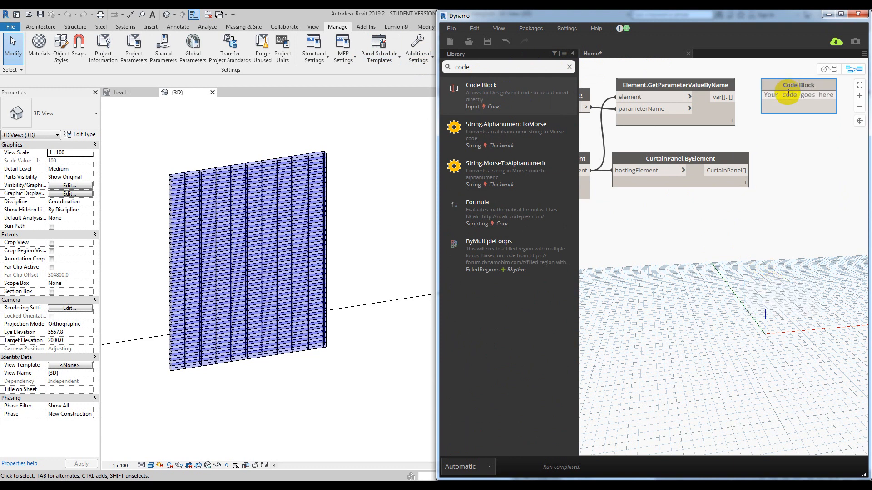
# Enter (a-50)/300+1; in the code block, feed it the wall's Length parameter value, and pin its output preview.
pyautogui.write('()')
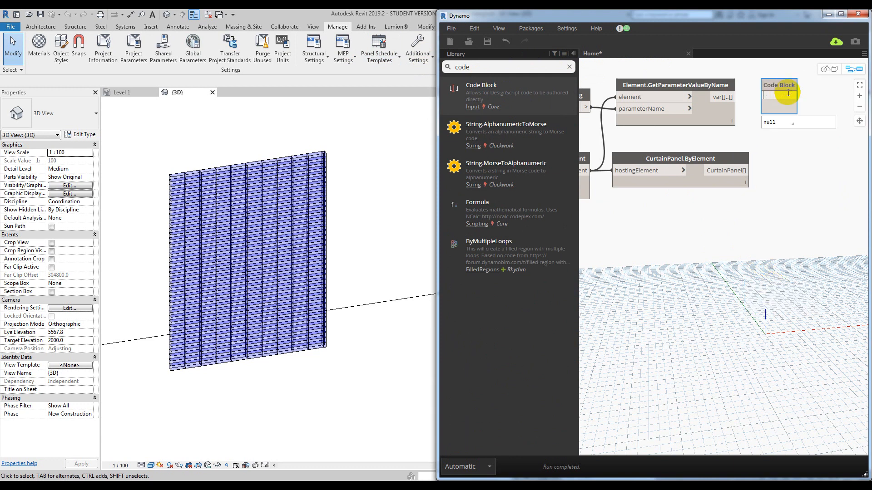
pyautogui.write('a-50)/3')
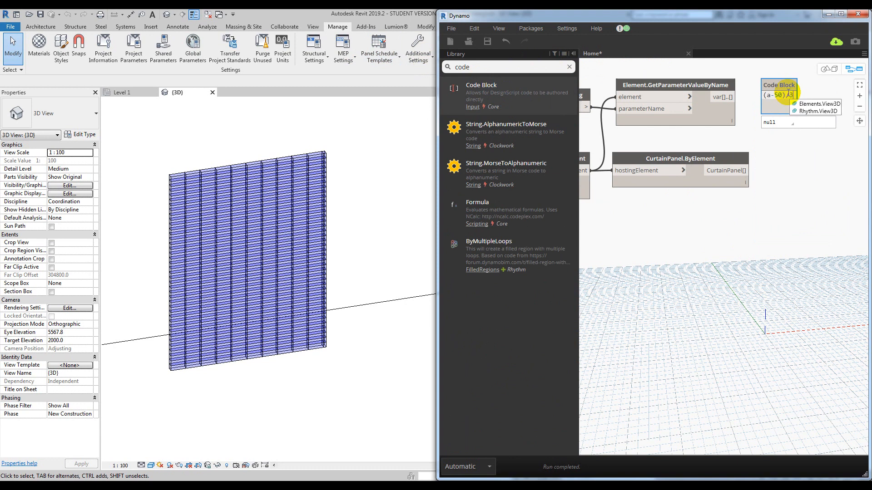
pyautogui.write('+1')
pyautogui.click(765, 131)
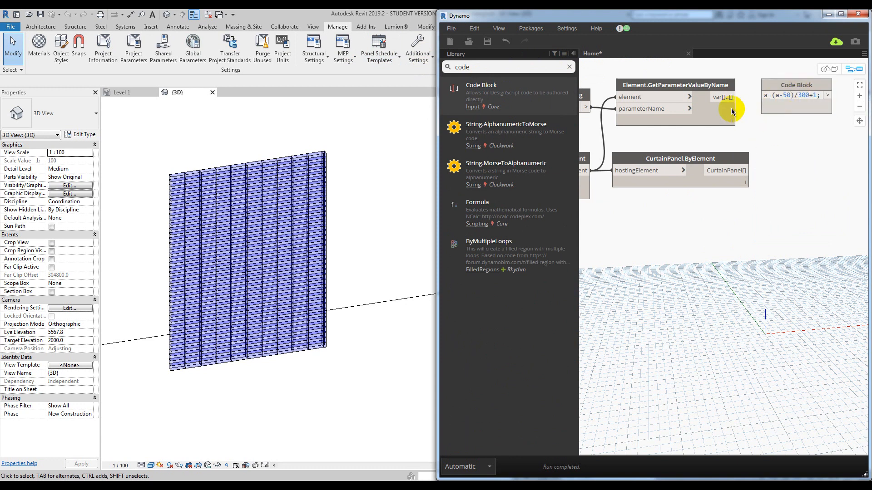
pyautogui.moveTo(728, 102); pyautogui.dragTo(776, 104)
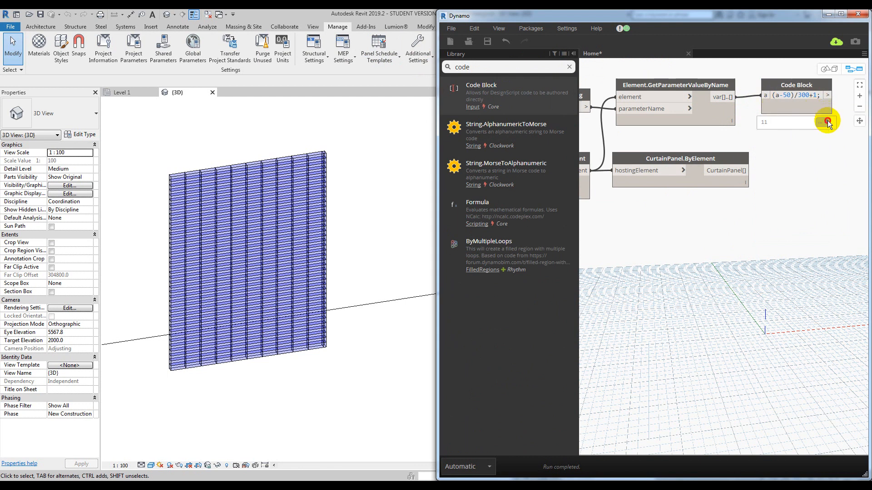
pyautogui.click(827, 122)
# Add a List.Chop node with the curtain panels as list and the code block result as lengths, and pin its output preview to inspect the sublists.
pyautogui.moveTo(804, 175); pyautogui.dragTo(696, 171, button='middle')
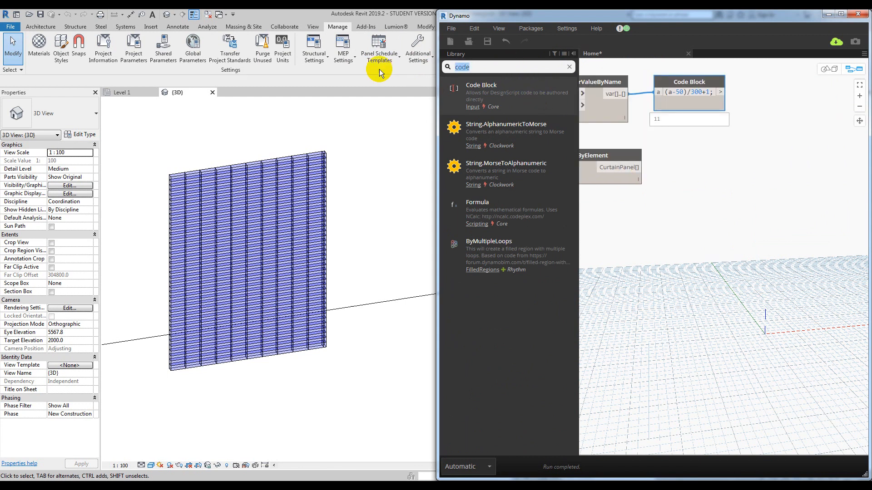
pyautogui.write('chop')
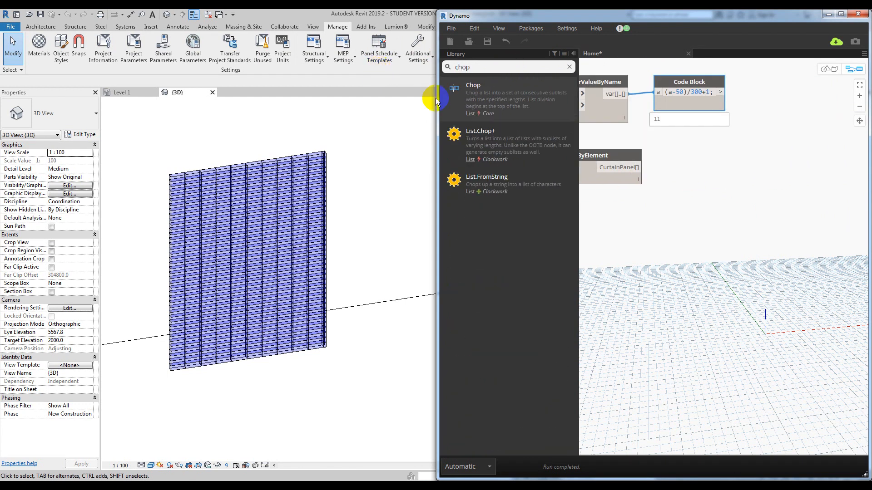
pyautogui.click(472, 89)
pyautogui.moveTo(727, 238); pyautogui.dragTo(791, 155)
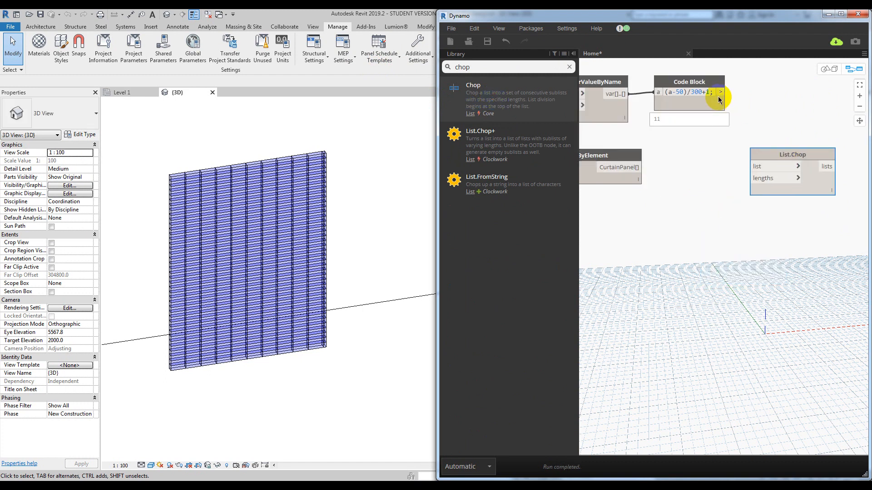
pyautogui.click(762, 178)
pyautogui.click(639, 167)
pyautogui.click(756, 167)
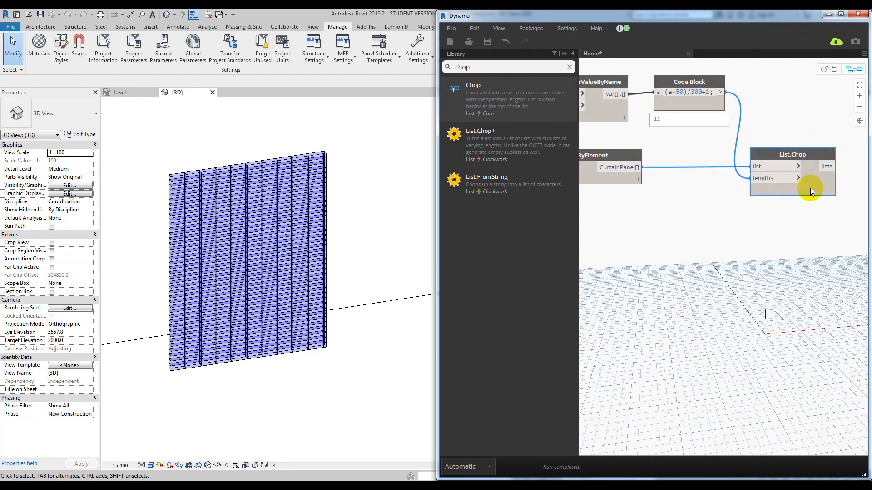
pyautogui.click(831, 200)
pyautogui.moveTo(814, 137); pyautogui.dragTo(715, 124, button='middle')
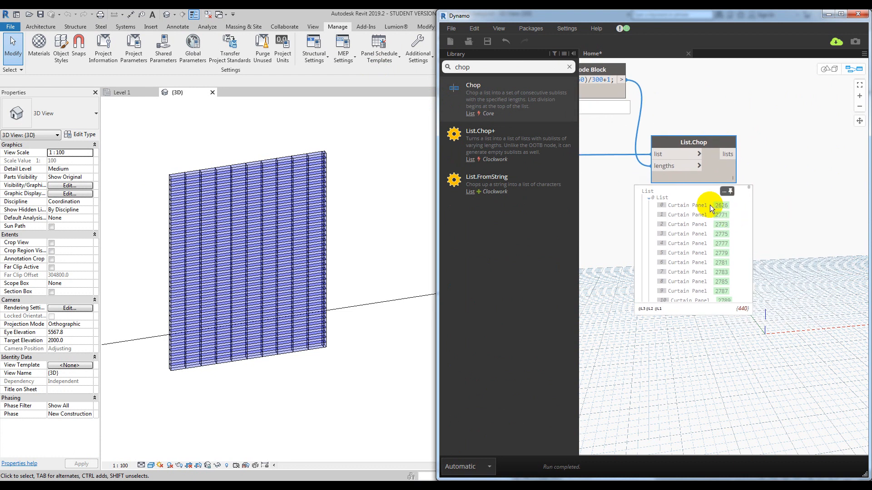
pyautogui.scroll(-2, 712, 209)
# Add a List.Transpose node beside List.Chop and connect the chopped lists to its lists input.
pyautogui.moveTo(776, 198); pyautogui.dragTo(724, 224, button='middle')
pyautogui.moveTo(518, 67); pyautogui.dragTo(437, 69)
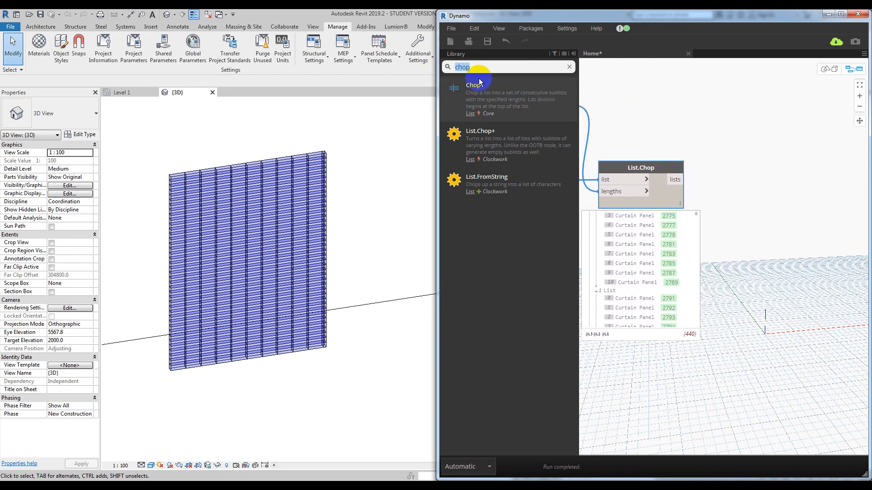
pyautogui.write('tans')
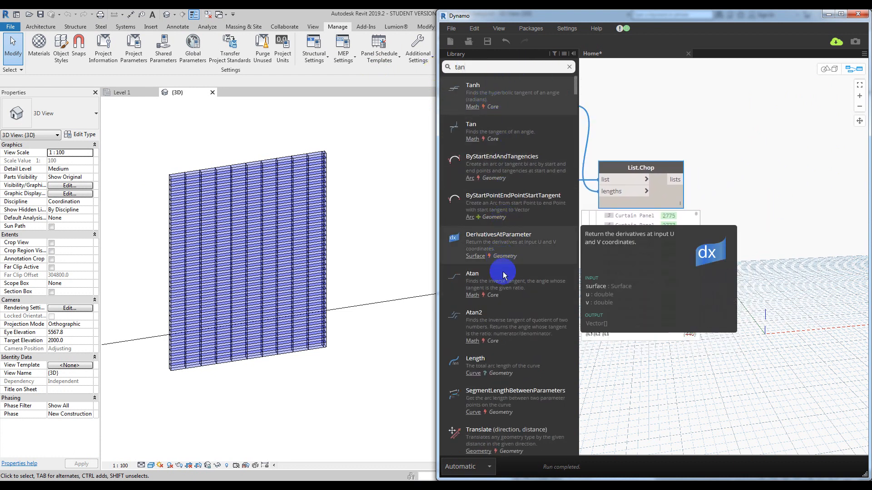
pyautogui.press('BackSpace')
pyautogui.press('BackSpace')
pyautogui.press('BackSpace')
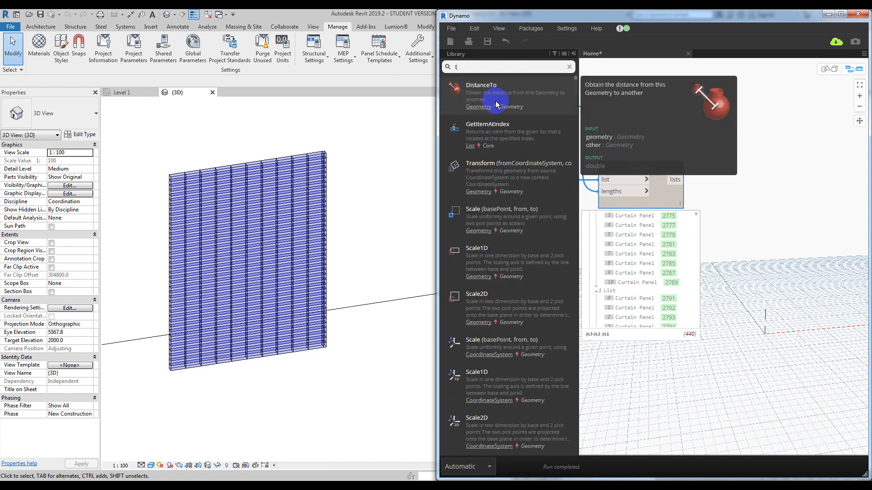
pyautogui.write('rans')
pyautogui.moveTo(527, 154); pyautogui.dragTo(742, 171)
pyautogui.moveTo(680, 181); pyautogui.dragTo(722, 181)
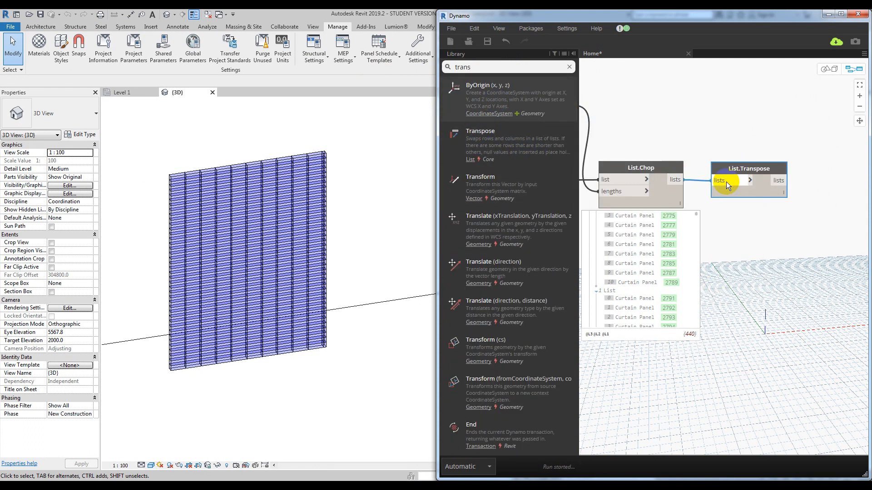
# Add a Code Block containing a[1]; after List.Transpose and connect the transposed lists to its a input.
pyautogui.write('code')
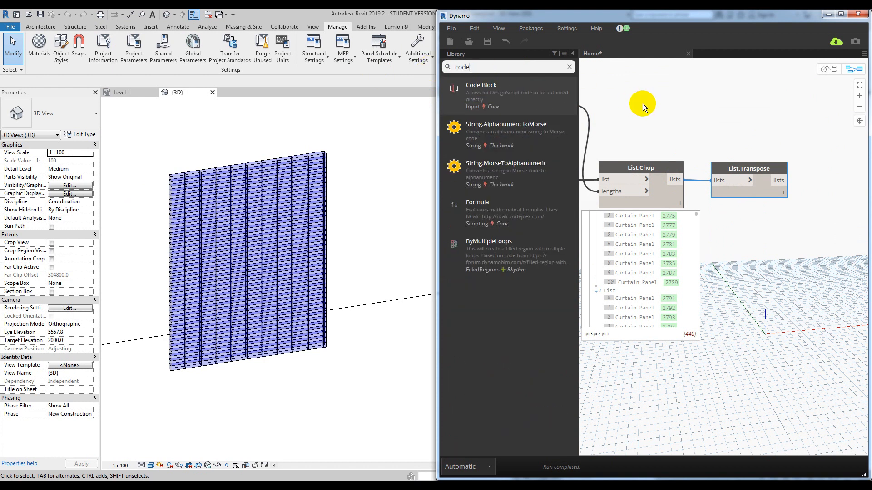
pyautogui.click(559, 96)
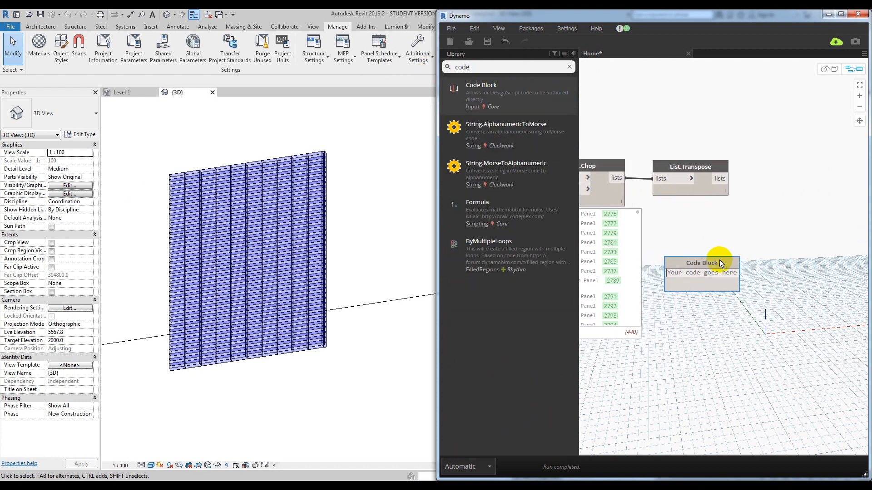
pyautogui.moveTo(710, 260); pyautogui.dragTo(795, 176)
pyautogui.write('a[1')
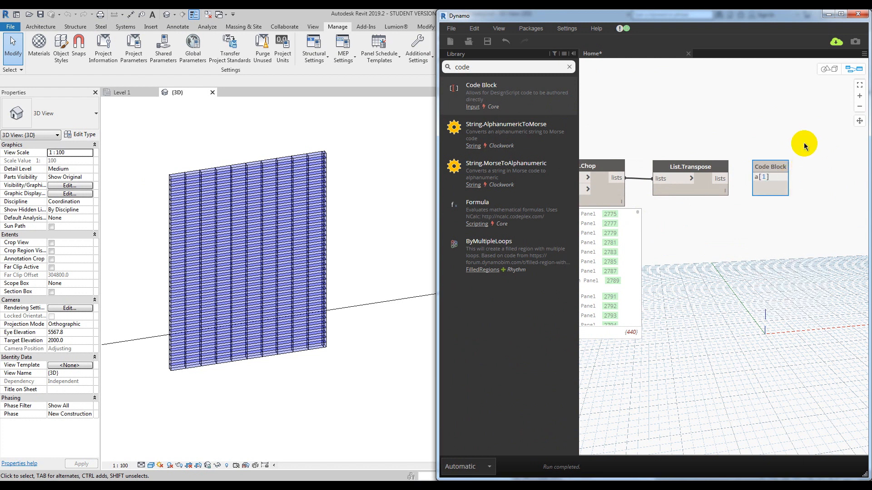
pyautogui.click(803, 144)
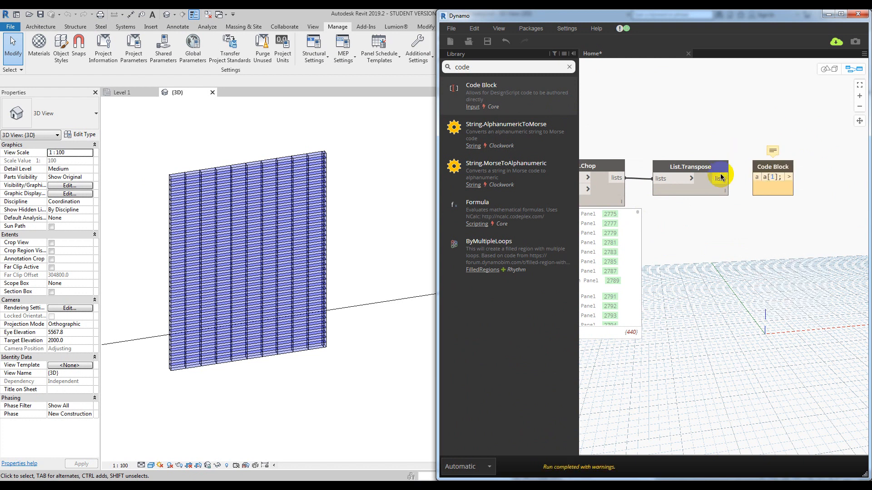
pyautogui.click(761, 181)
# Add an Element.SetParameterByName node and connect the a[1] code block output to its element input.
pyautogui.doubleClick(485, 66)
pyautogui.write('set')
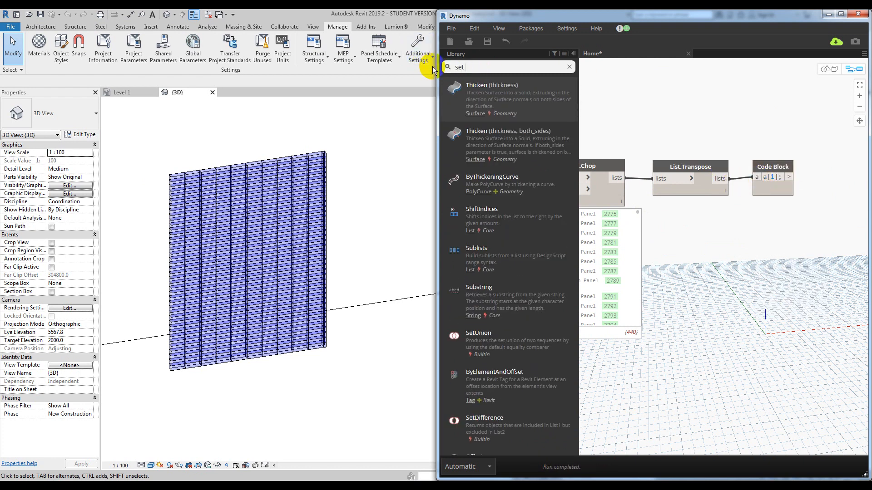
pyautogui.write(' parame')
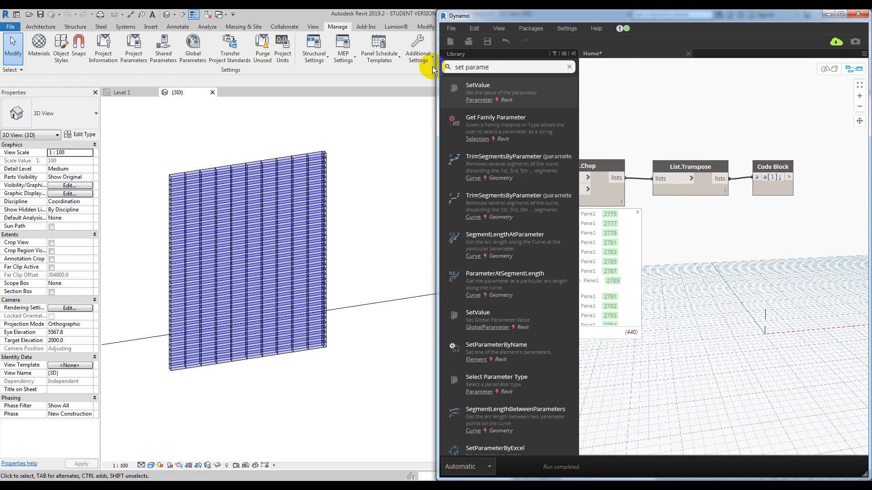
pyautogui.write('ter by name')
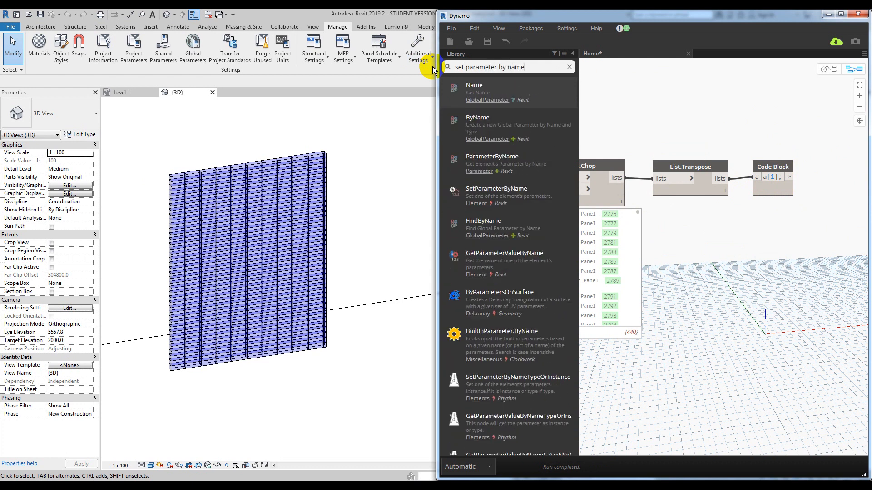
pyautogui.click(497, 193)
pyautogui.moveTo(842, 260); pyautogui.dragTo(731, 253, button='middle')
pyautogui.moveTo(677, 268); pyautogui.dragTo(697, 171)
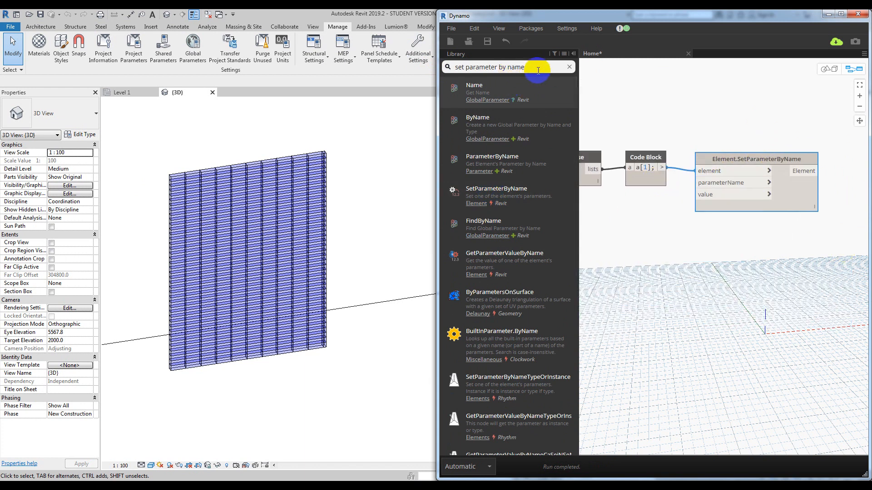
# Add two String nodes below the a[1] code block, one with the text Type and the other with Panel1.
pyautogui.moveTo(565, 67); pyautogui.dragTo(429, 57)
pyautogui.write('str')
pyautogui.click(498, 94)
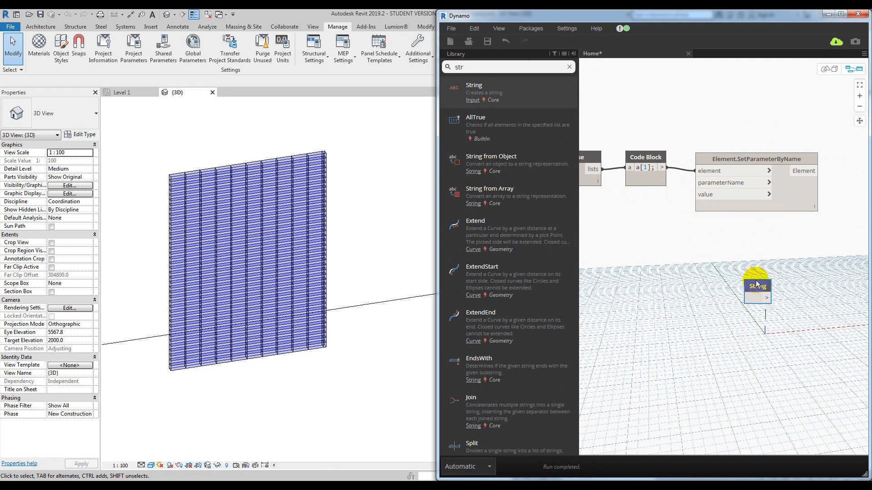
pyautogui.moveTo(756, 284); pyautogui.dragTo(651, 206)
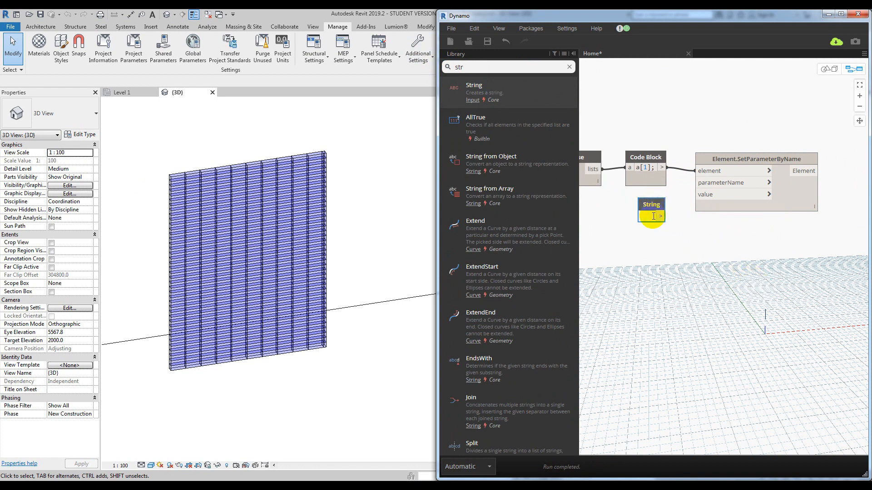
pyautogui.moveTo(677, 233); pyautogui.dragTo(725, 211, button='middle')
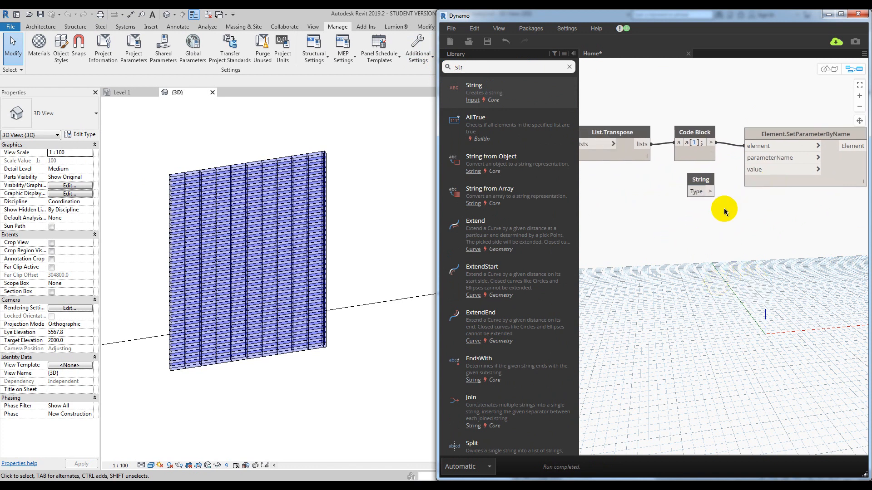
pyautogui.hotkey('ctrl', 'v')
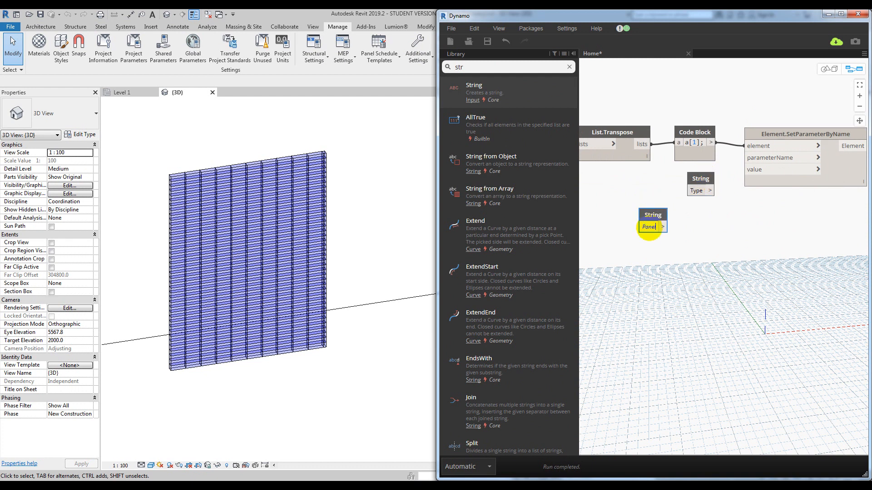
pyautogui.click(662, 268)
# Add a FamilyType.ByName node beside the Panel1 string and connect that string to its name input.
pyautogui.write('fa')
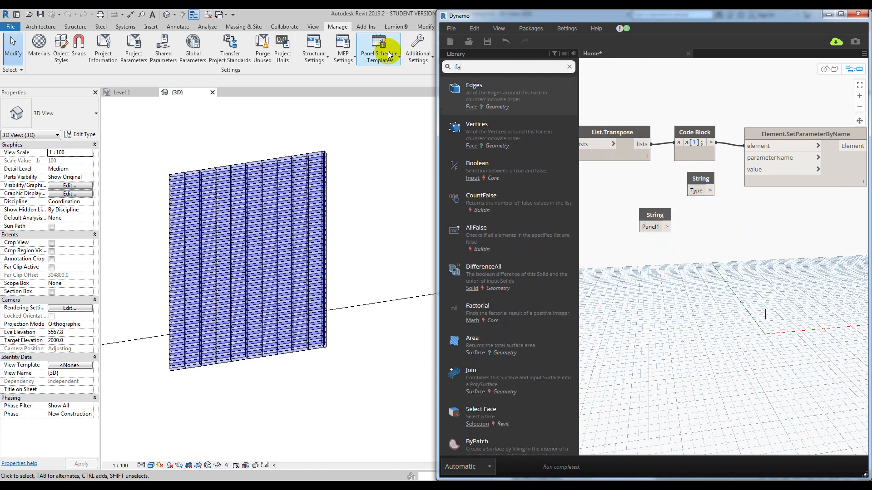
pyautogui.write('mily tupe')
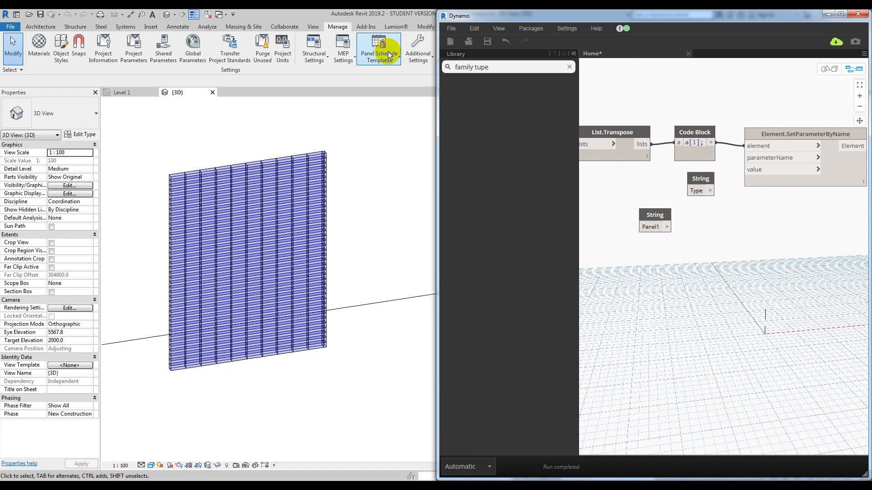
pyautogui.press('BackSpace')
pyautogui.press('BackSpace')
pyautogui.press('BackSpace')
pyautogui.write('yp')
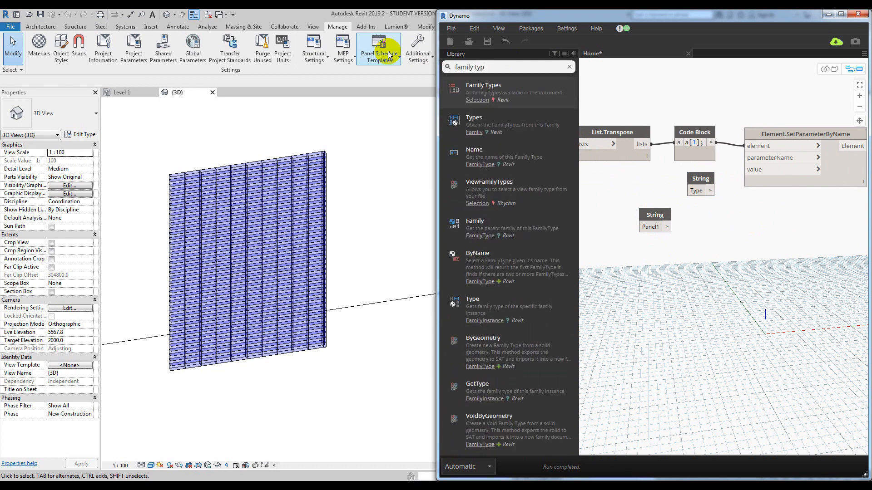
pyautogui.click(498, 273)
pyautogui.moveTo(736, 248); pyautogui.dragTo(726, 218)
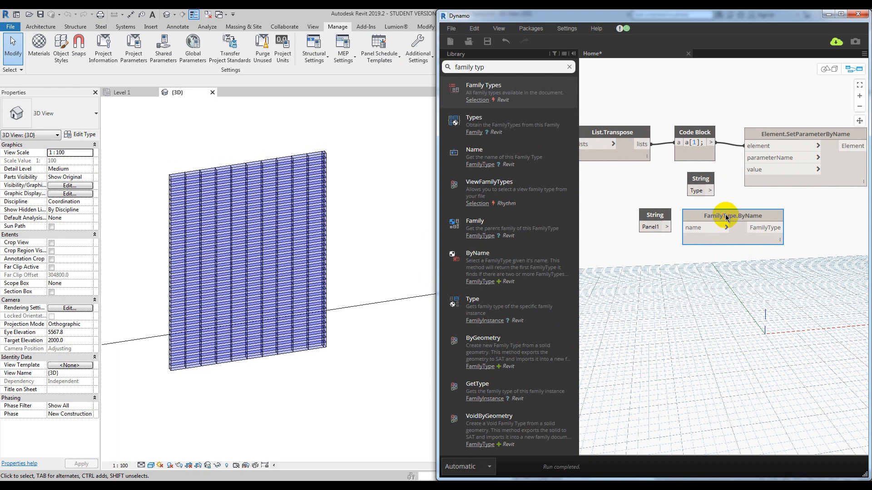
pyautogui.moveTo(670, 226); pyautogui.dragTo(685, 228)
# Shift the Panel1 and FamilyType.ByName nodes aside, and connect FamilyType to value and the Type string to parameterName of Element.SetParameterByName.
pyautogui.moveTo(745, 271); pyautogui.dragTo(650, 225)
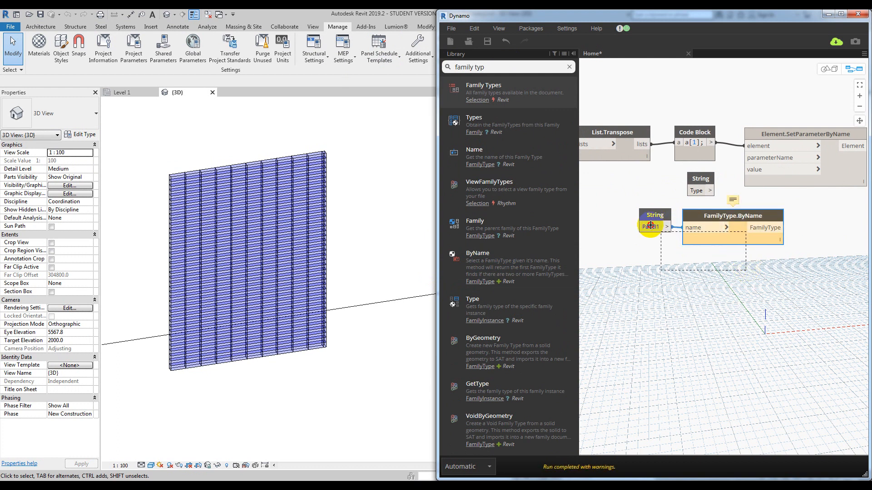
pyautogui.moveTo(716, 221); pyautogui.dragTo(650, 219)
pyautogui.click(724, 223)
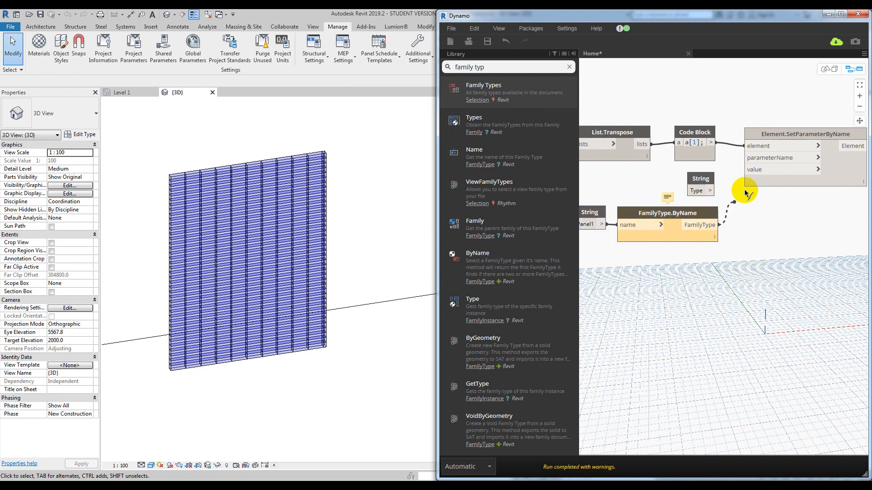
pyautogui.moveTo(709, 191); pyautogui.dragTo(747, 158)
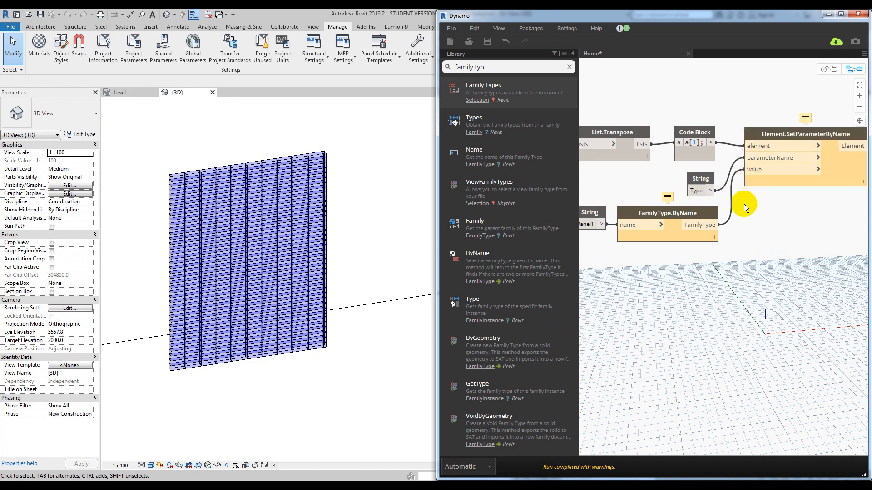
# Nudge the Type string node and the FamilyType.ByName node with its Panel1 string slightly upward to tidy the graph.
pyautogui.moveTo(685, 178); pyautogui.dragTo(685, 171)
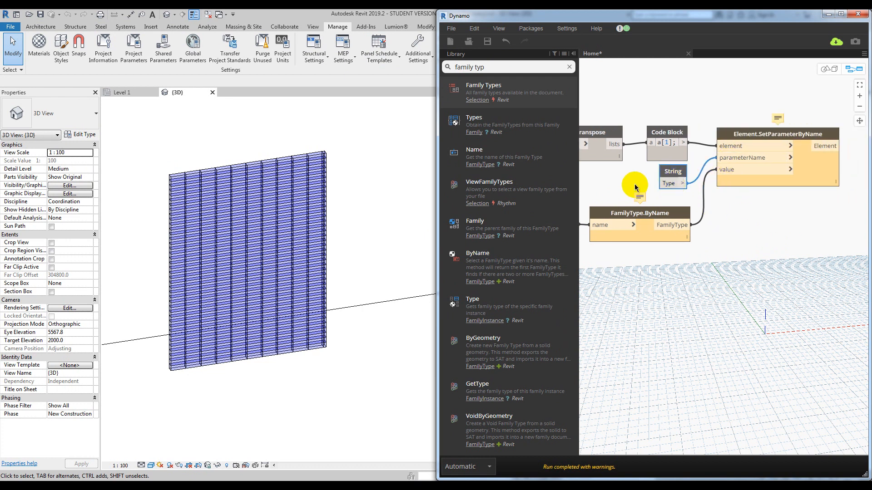
pyautogui.moveTo(635, 188); pyautogui.dragTo(695, 179, button='middle')
pyautogui.moveTo(725, 205); pyautogui.dragTo(726, 198)
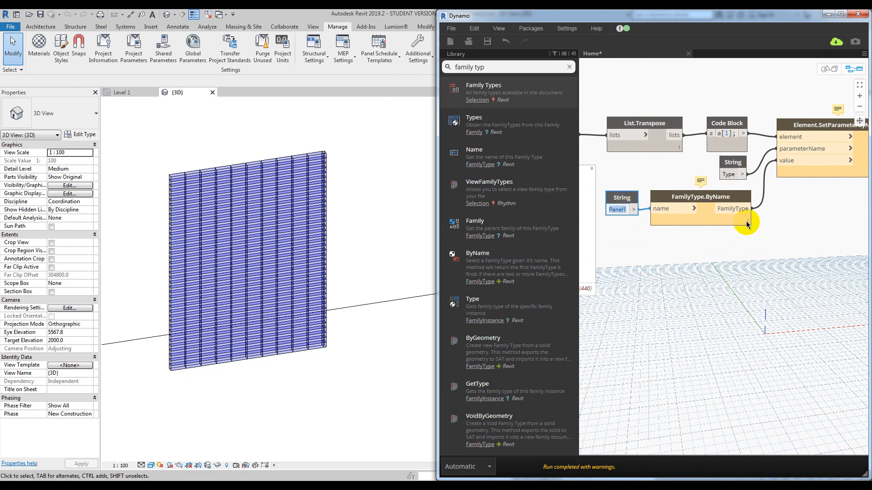
# Switch from Dynamo to Revit and open the panel1.rfa curtain panel family.
pyautogui.click(380, 174)
pyautogui.click(829, 15)
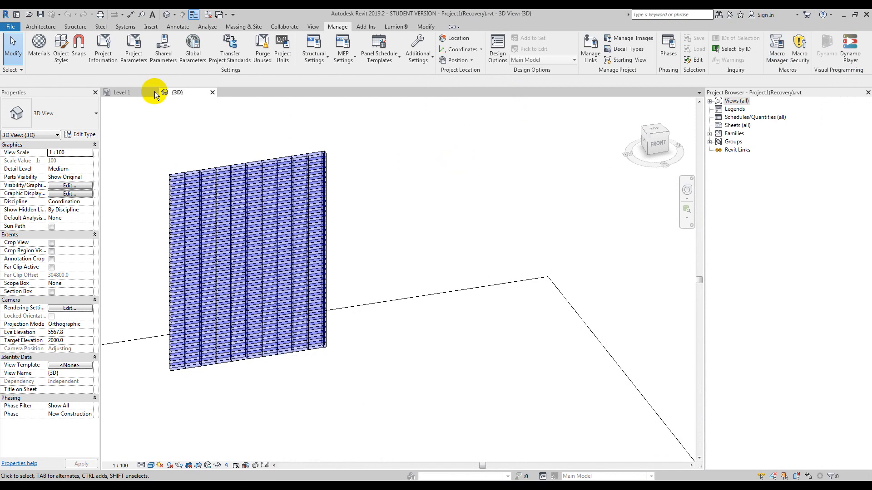
pyautogui.click(12, 28)
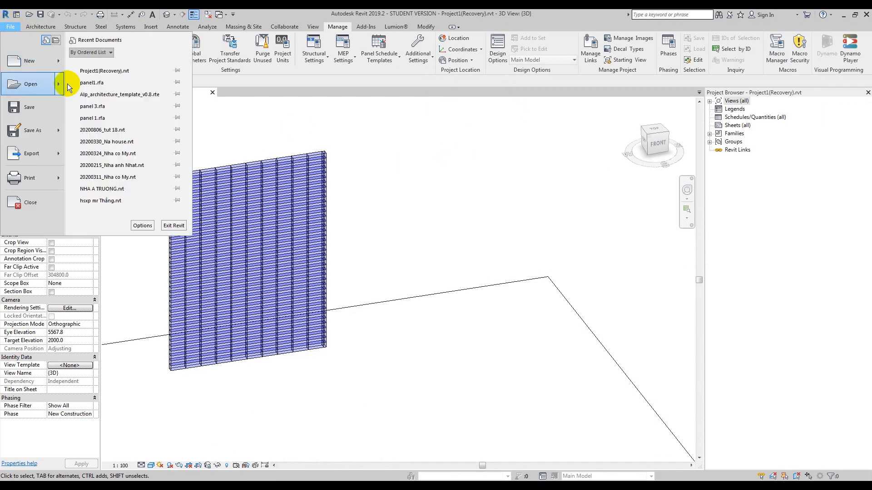
pyautogui.click(442, 207)
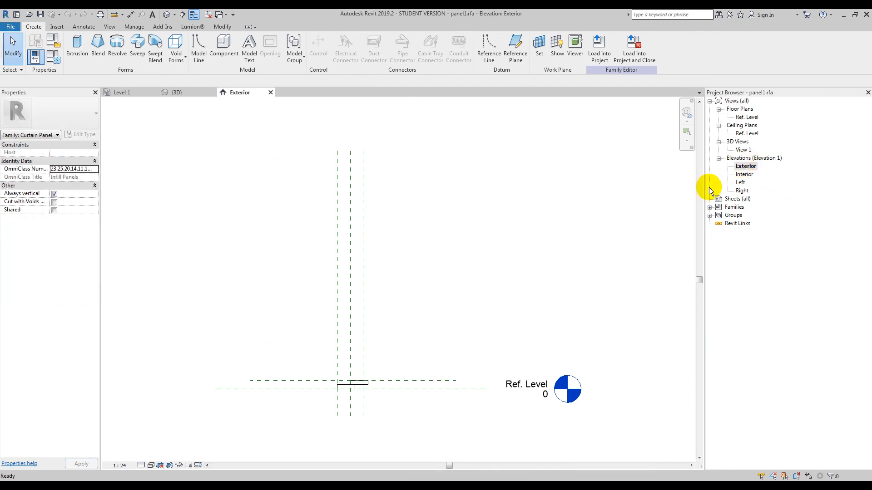
# Add an aligned dimension between the two outer vertical reference planes, placed below the bricks.
pyautogui.scroll(5, 409, 335)
pyautogui.moveTo(372, 350); pyautogui.dragTo(401, 290, button='middle')
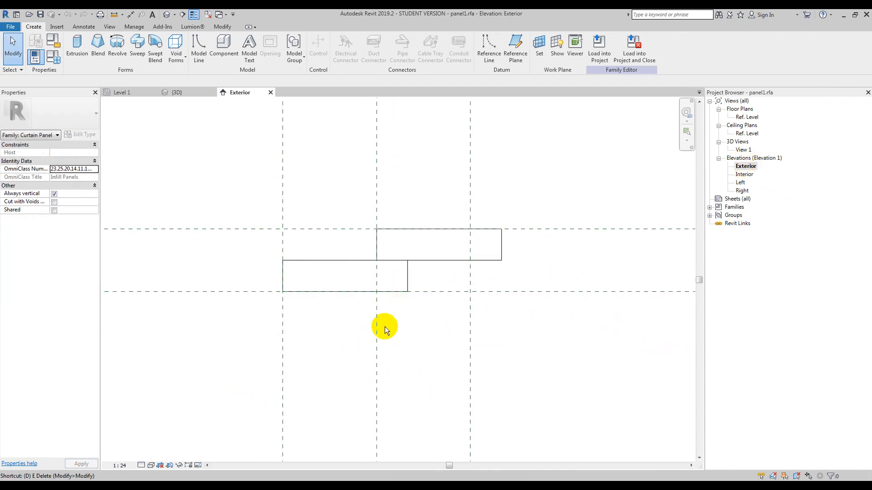
pyautogui.press('d')
pyautogui.press('i')
pyautogui.click(285, 322)
pyautogui.click(470, 318)
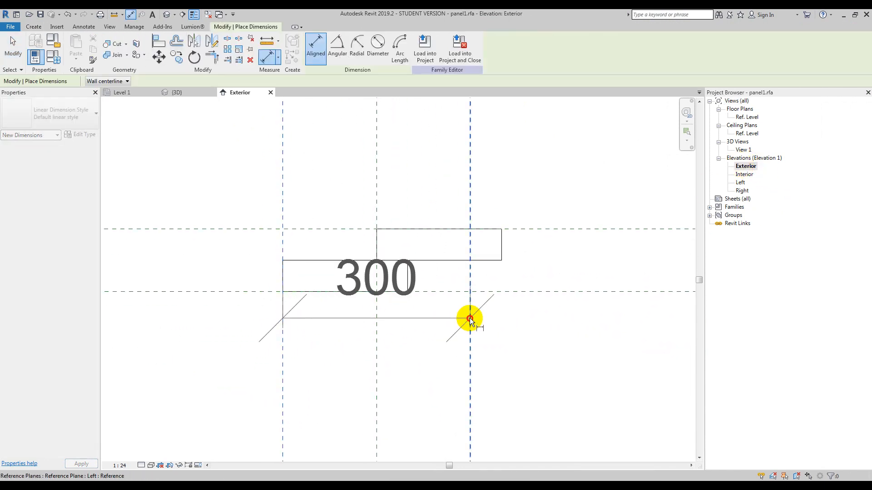
pyautogui.click(522, 404)
# Dimension the distance between the two horizontal reference planes, placing the dimension beside the upper brick.
pyautogui.click(555, 291)
pyautogui.click(567, 229)
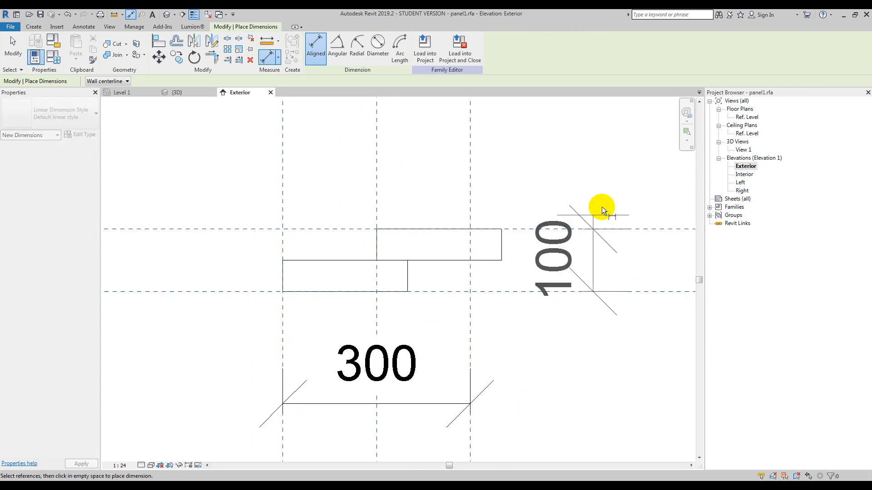
pyautogui.click(613, 205)
pyautogui.click(488, 217)
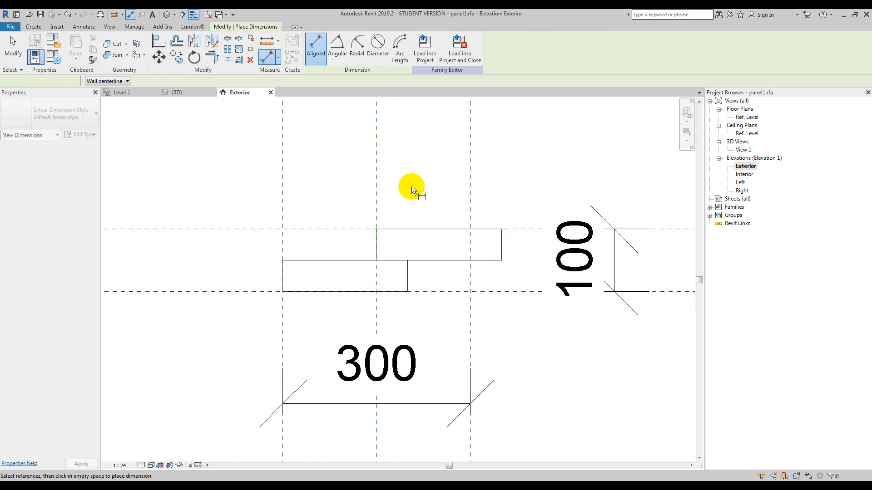
# Add a chained dimension above the bricks from the lower brick's start edge through its far edge to the upper brick's far edge.
pyautogui.click(284, 271)
pyautogui.click(407, 269)
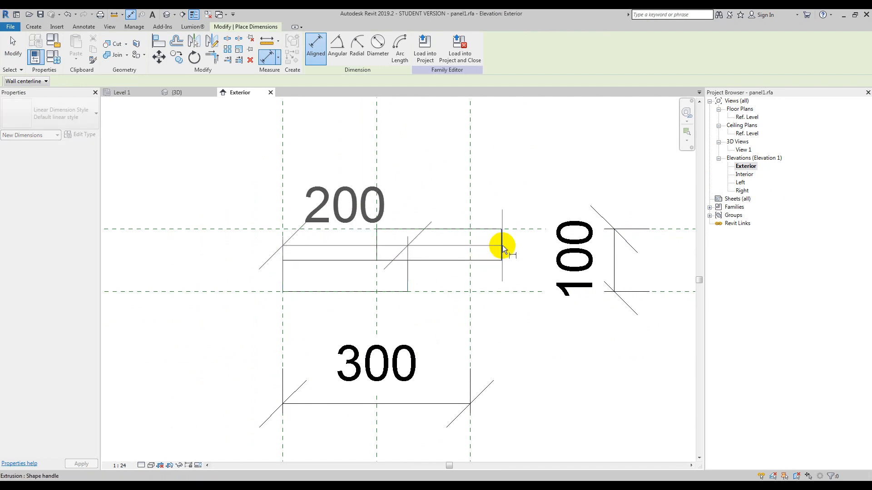
pyautogui.click(502, 249)
pyautogui.click(520, 184)
# Load the panel1 family into the project and close it, saving its changes and overwriting the existing version.
pyautogui.click(458, 49)
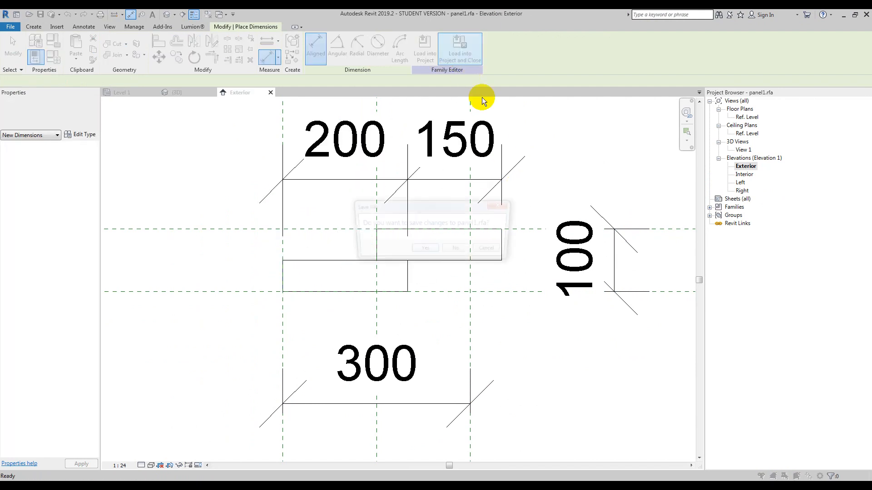
pyautogui.click(425, 251)
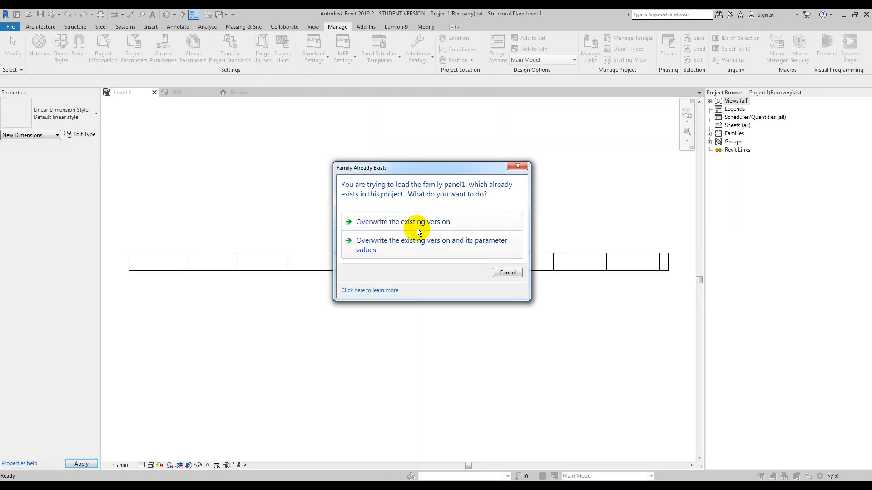
pyautogui.click(419, 227)
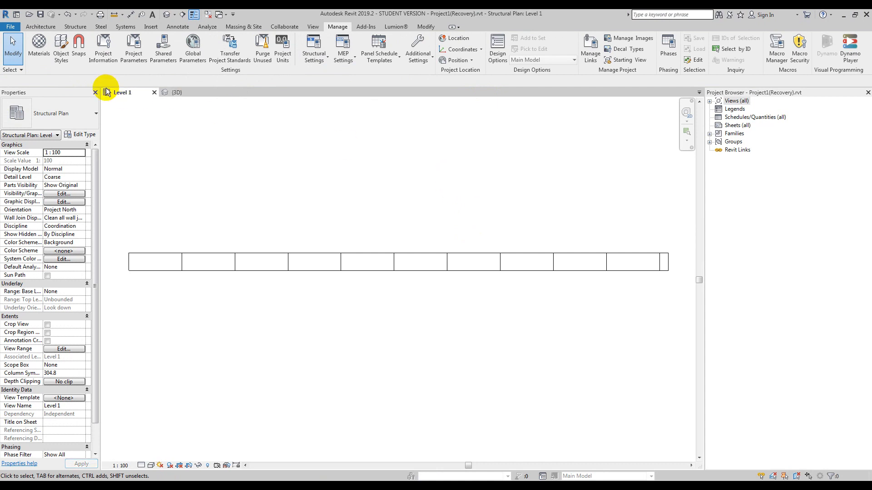
# Return to the project's {3D} view, switch to Dynamo and change the Panel1 string to panel1.
pyautogui.click(10, 28)
pyautogui.click(399, 161)
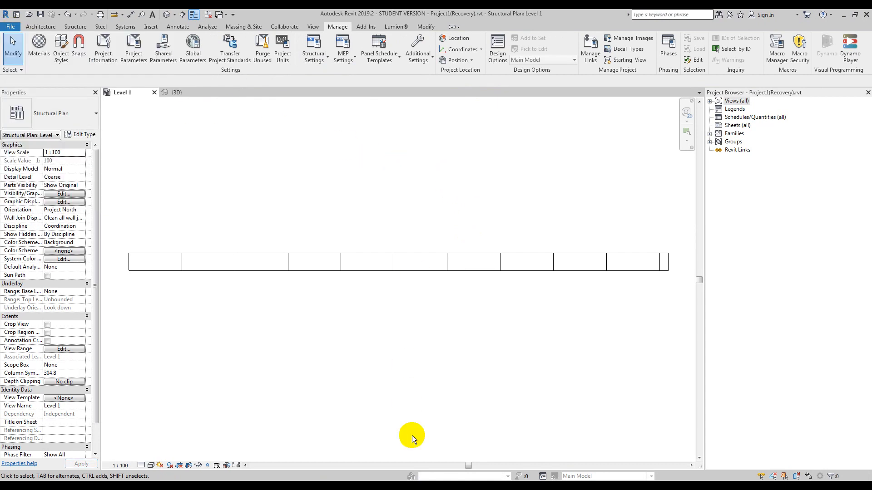
pyautogui.click(171, 15)
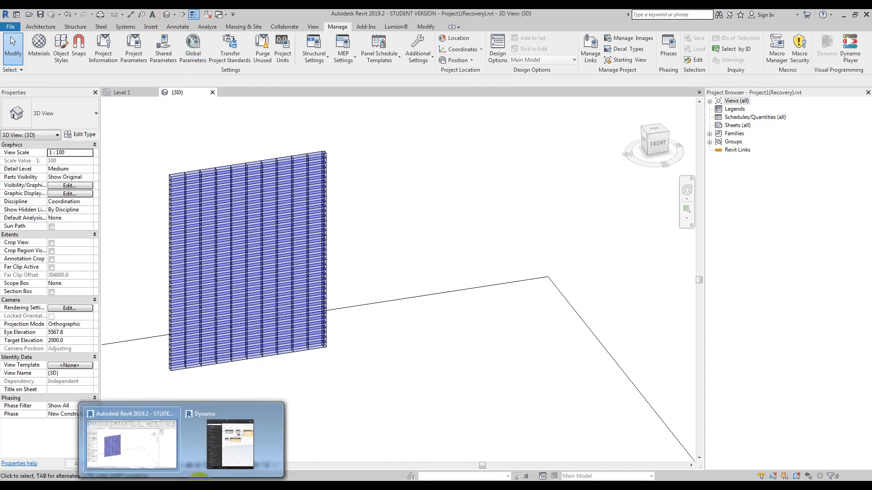
pyautogui.click(236, 443)
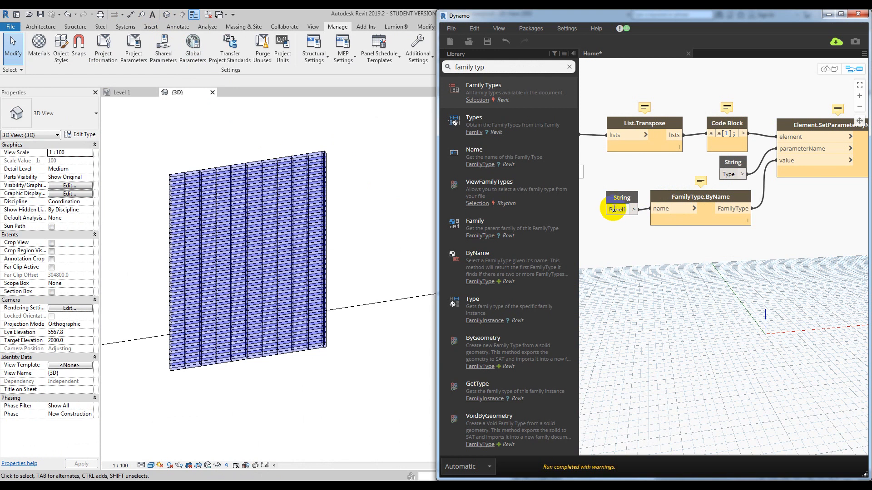
pyautogui.click(639, 246)
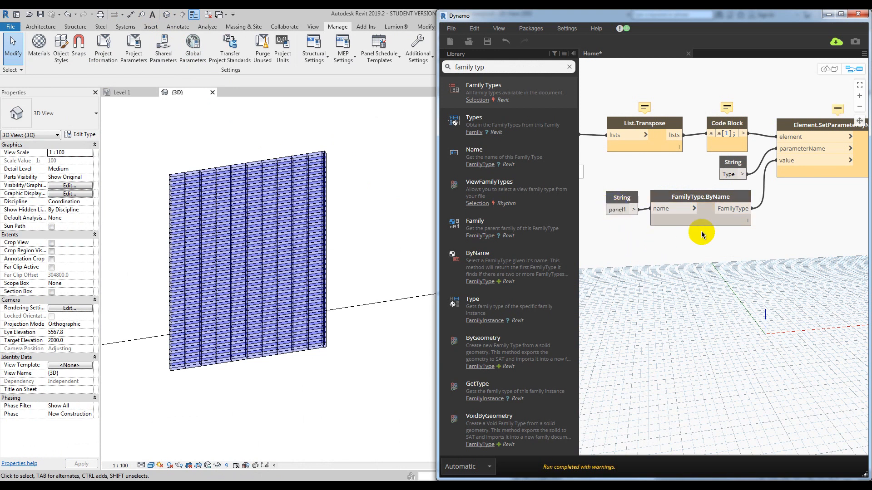
# Pick the brick curtain wall in the 3D view as the element for the Select Model Element node.
pyautogui.moveTo(770, 238); pyautogui.dragTo(848, 249, button='middle')
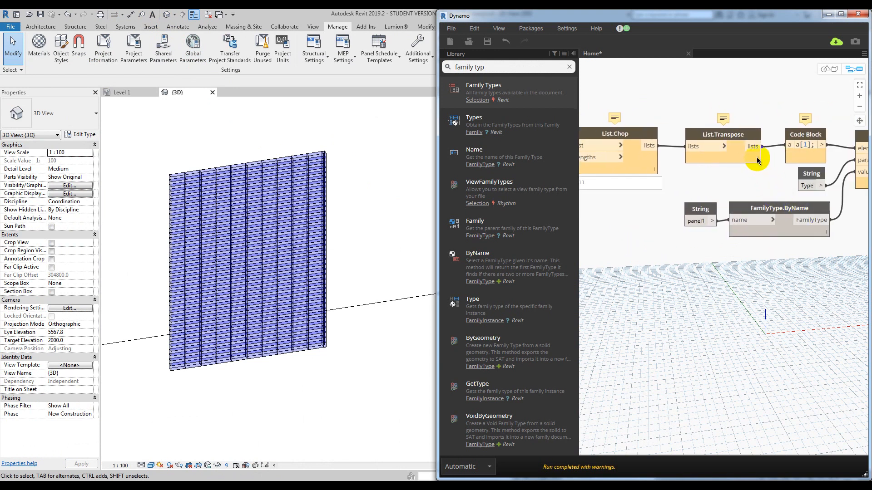
pyautogui.moveTo(611, 200); pyautogui.dragTo(858, 268, button='middle')
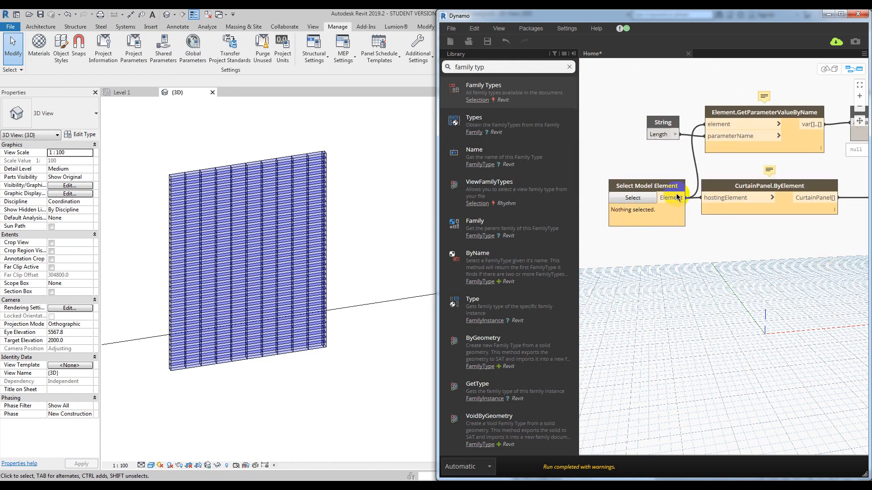
pyautogui.click(632, 199)
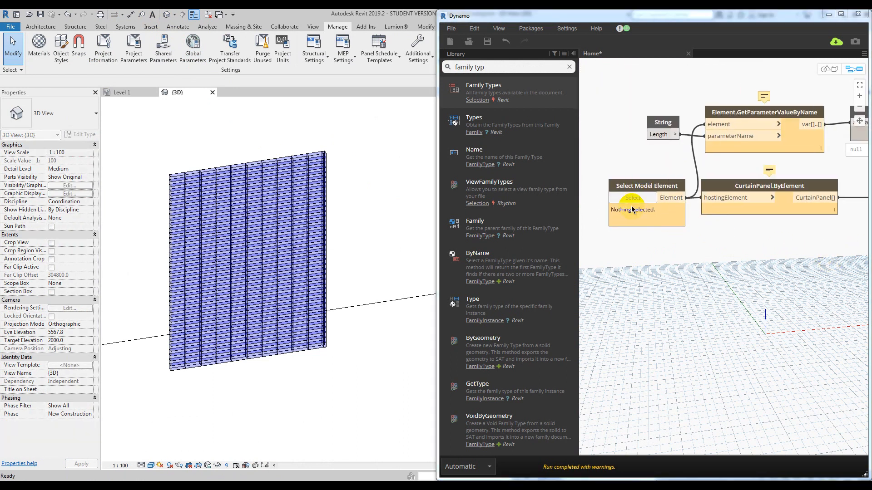
pyautogui.click(235, 171)
pyautogui.click(205, 185)
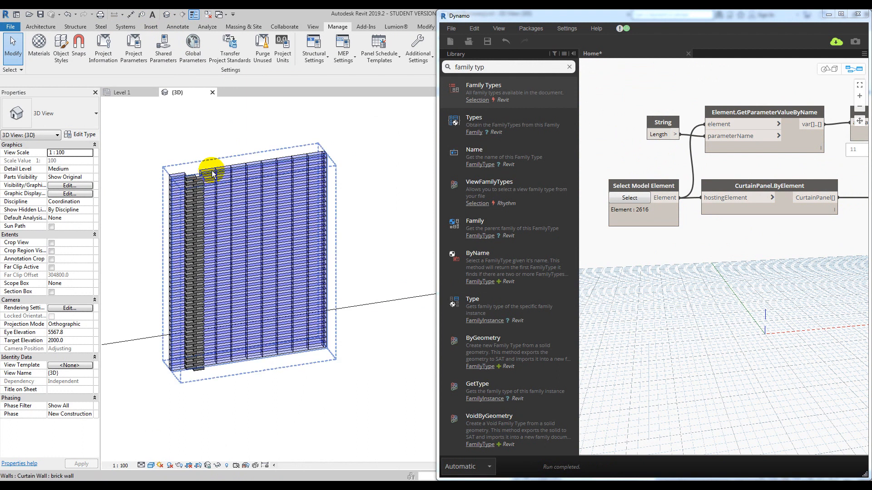
pyautogui.click(629, 198)
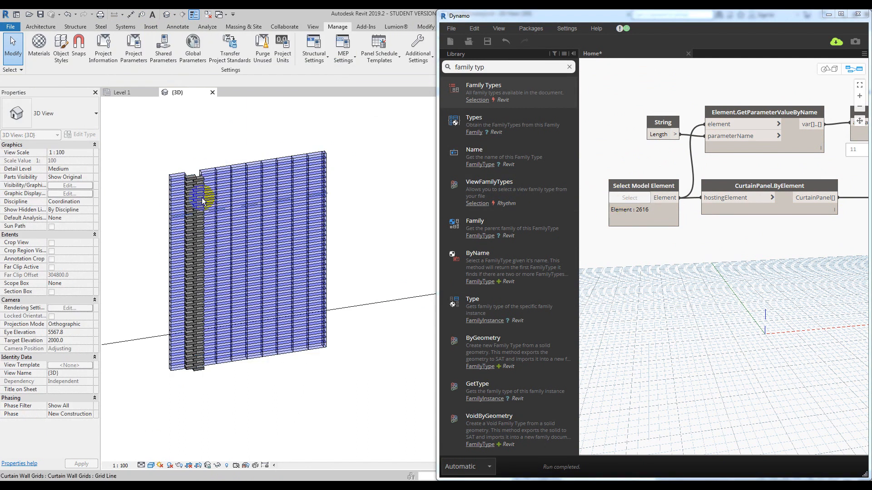
pyautogui.click(195, 178)
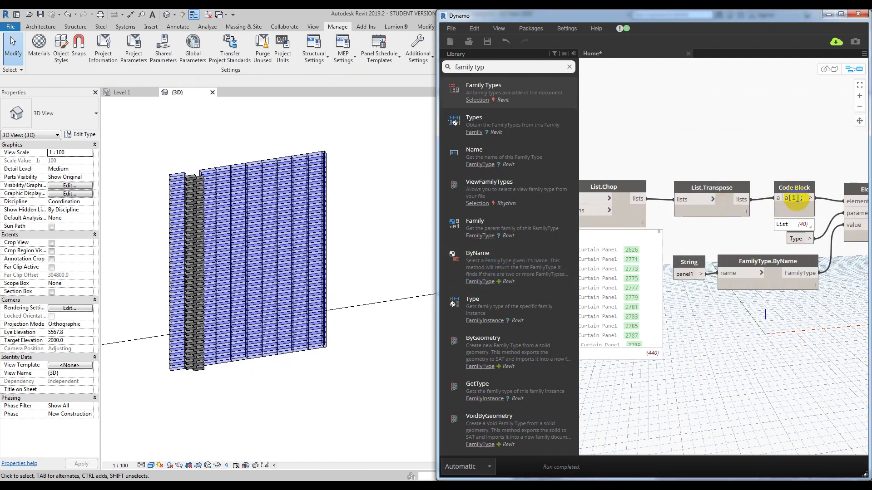
# Change the code block after List.Transpose to a[0] and check the panels on the wall.
pyautogui.write('0')
pyautogui.click(753, 156)
pyautogui.keyDown('shift'); pyautogui.moveTo(256, 242); pyautogui.dragTo(266, 284, button='middle'); pyautogui.keyUp('shift')
pyautogui.scroll(5, 242, 170)
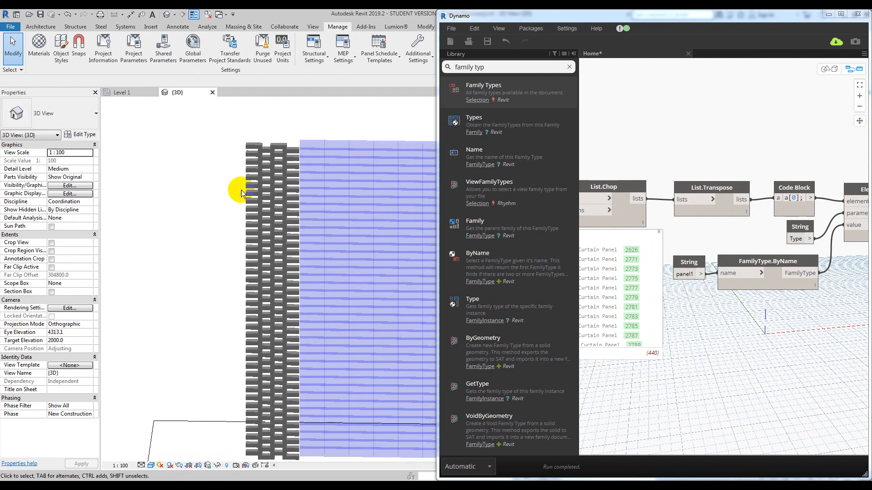
pyautogui.scroll(-5, 233, 134)
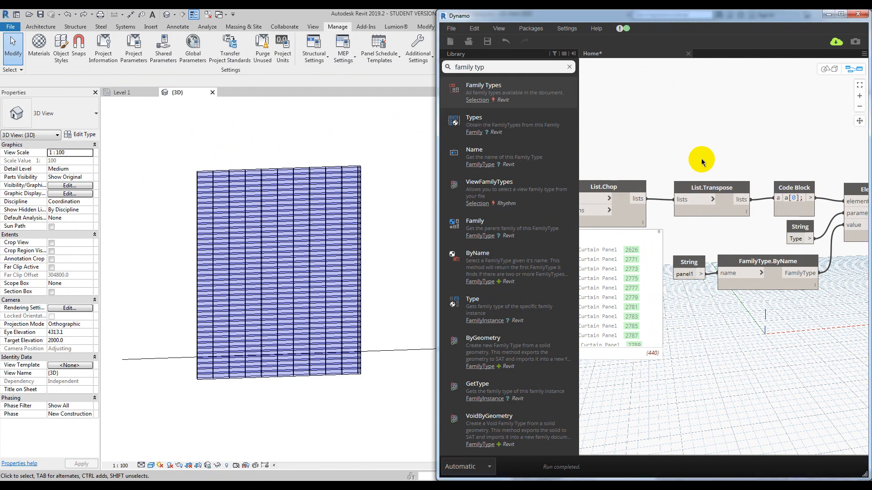
# Pick the curtain wall again for the Select Model Element node to rerun the graph.
pyautogui.moveTo(658, 193); pyautogui.dragTo(816, 186, button='middle')
pyautogui.moveTo(654, 227); pyautogui.dragTo(824, 209, button='middle')
pyautogui.moveTo(677, 216); pyautogui.dragTo(852, 206, button='middle')
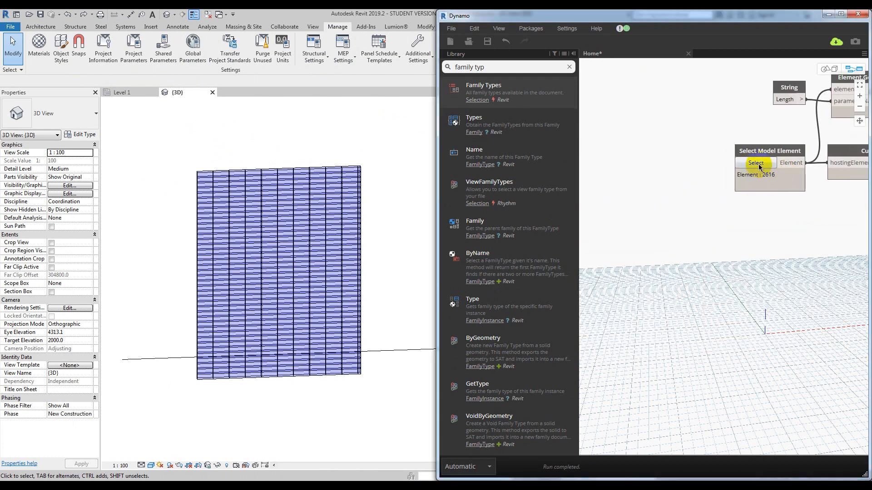
pyautogui.click(755, 163)
pyautogui.click(284, 174)
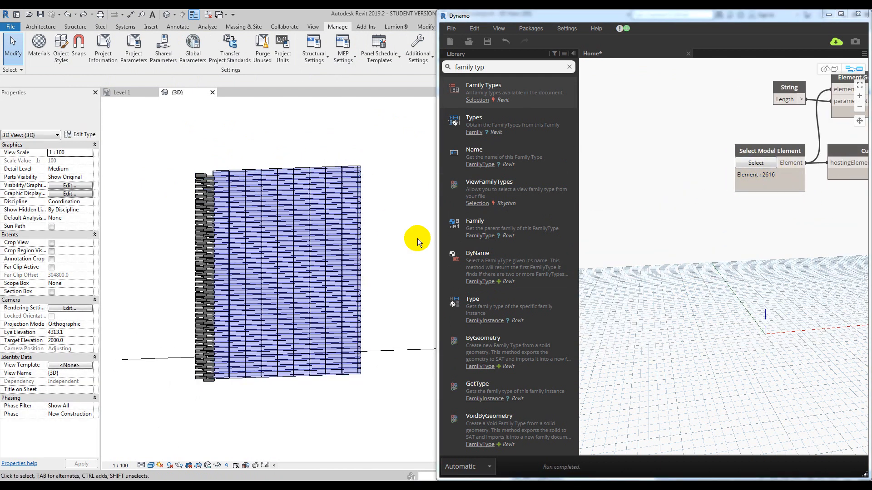
# Select the uppermost panel1 curtain panel in the wall's first column and open its family for editing.
pyautogui.moveTo(713, 261); pyautogui.dragTo(703, 260, button='middle')
pyautogui.scroll(3, 220, 369)
pyautogui.keyDown('shift'); pyautogui.moveTo(219, 369); pyautogui.dragTo(335, 323, button='middle'); pyautogui.keyUp('shift')
pyautogui.click(192, 124)
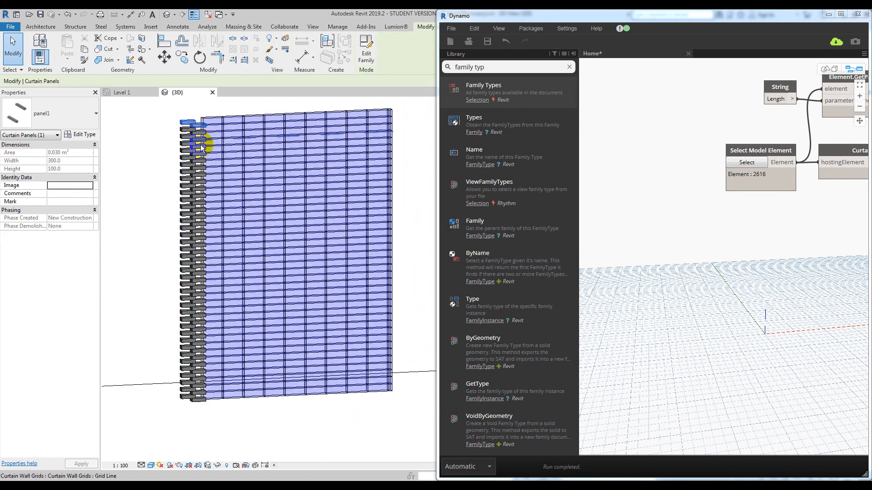
pyautogui.click(375, 63)
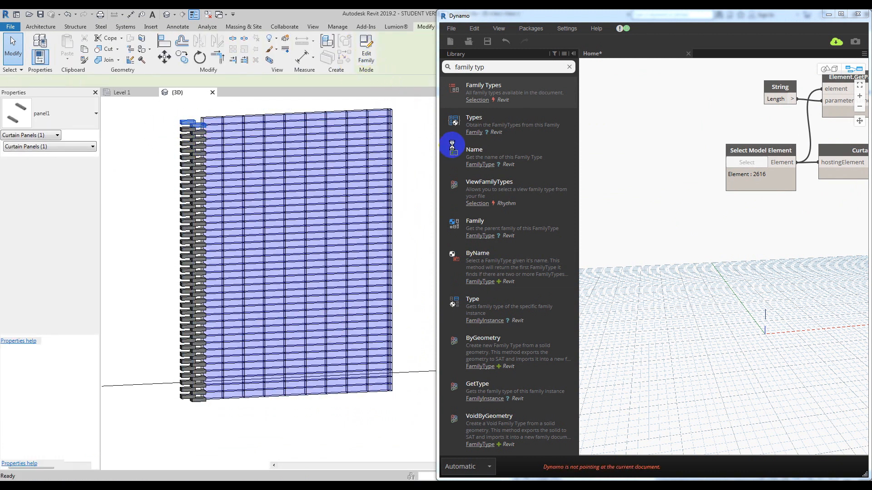
# Minimize Dynamo and open the Exterior elevation of the panel1 family.
pyautogui.moveTo(385, 174); pyautogui.dragTo(304, 149, button='middle')
pyautogui.scroll(-2, 304, 150)
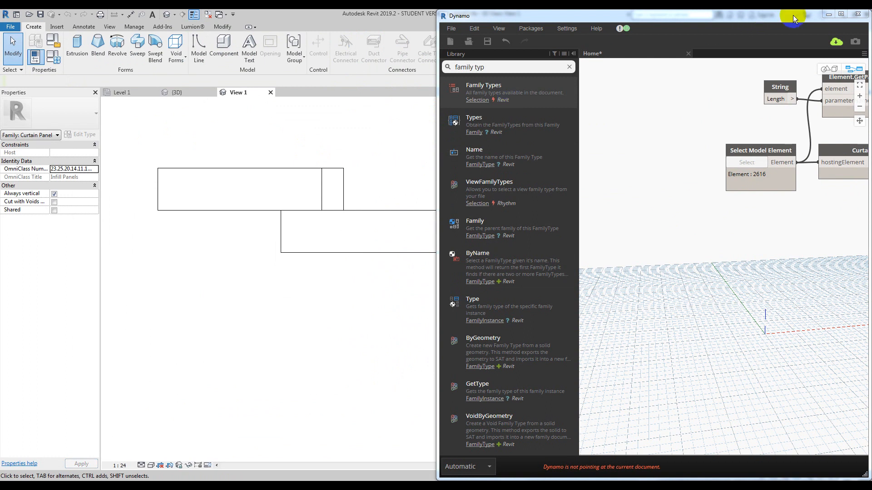
pyautogui.click(828, 14)
pyautogui.doubleClick(745, 166)
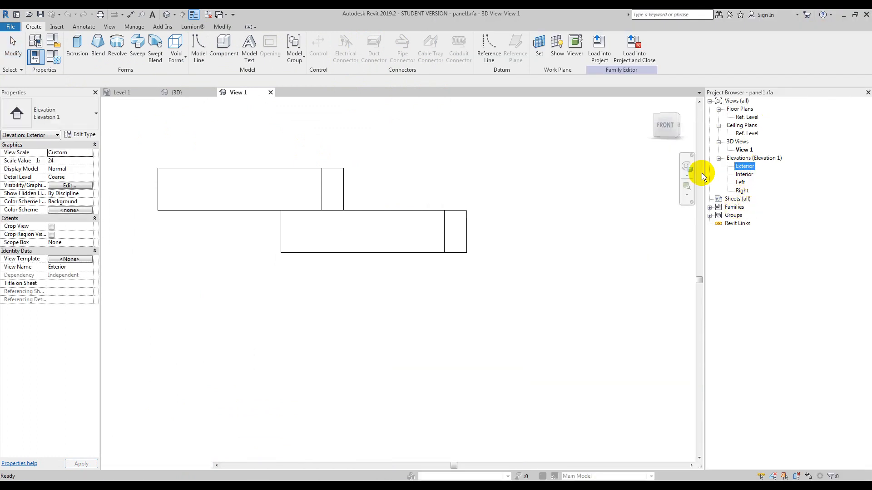
pyautogui.scroll(3, 402, 299)
pyautogui.scroll(2, 397, 320)
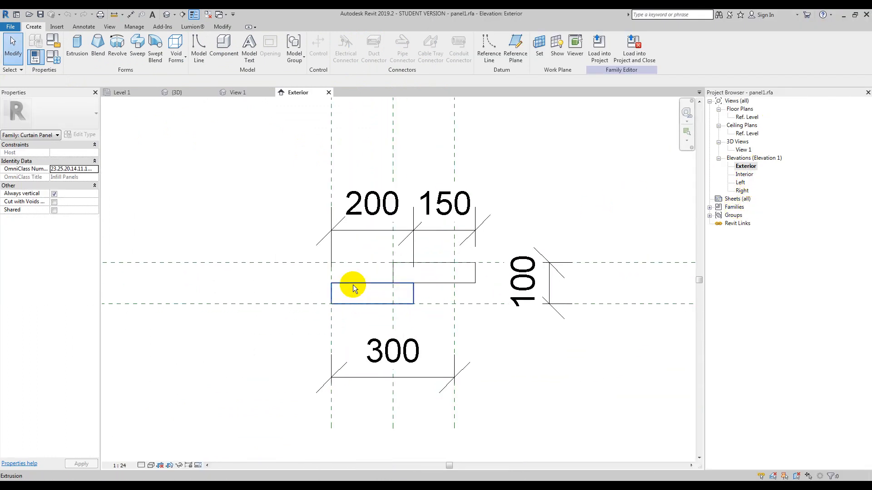
# Move both brick extrusions together horizontally until the upper brick's right end meets the right vertical reference plane.
pyautogui.click(391, 303)
pyautogui.scroll(4, 399, 306)
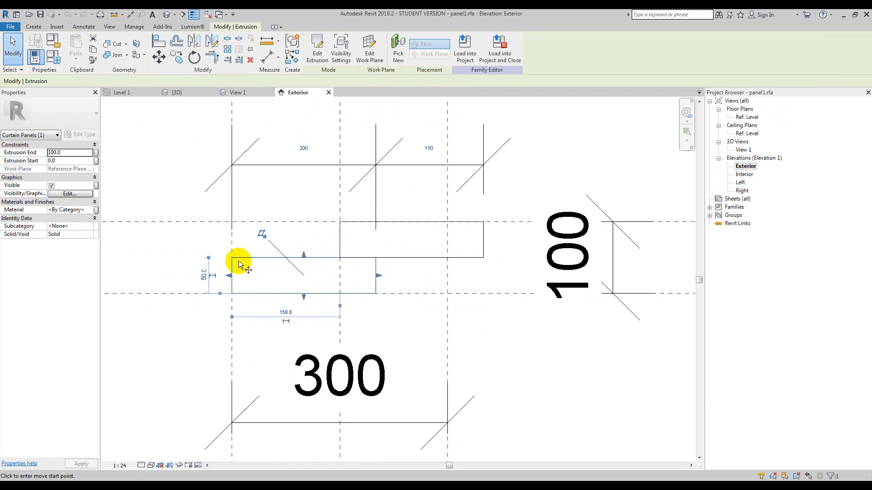
pyautogui.press('c')
pyautogui.press('o')
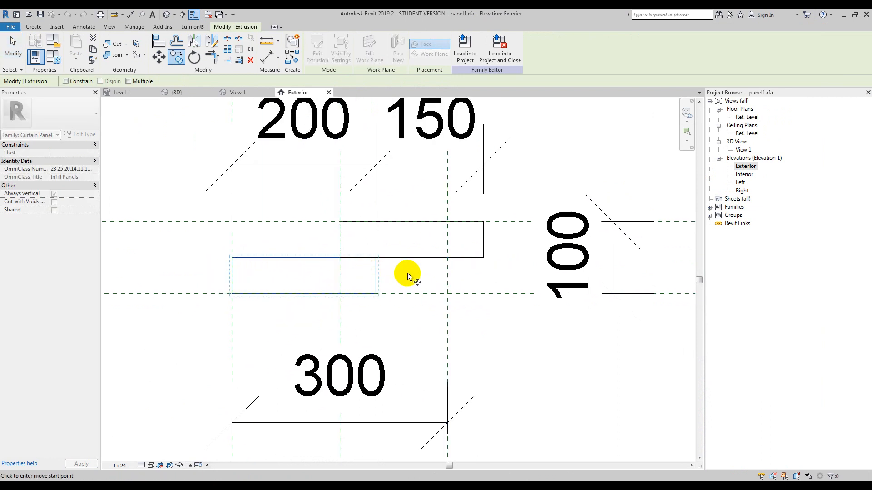
pyautogui.press('Escape')
pyautogui.keyDown('ctrl'); pyautogui.click(430, 259); pyautogui.keyUp('ctrl')
pyautogui.press('m')
pyautogui.press('v')
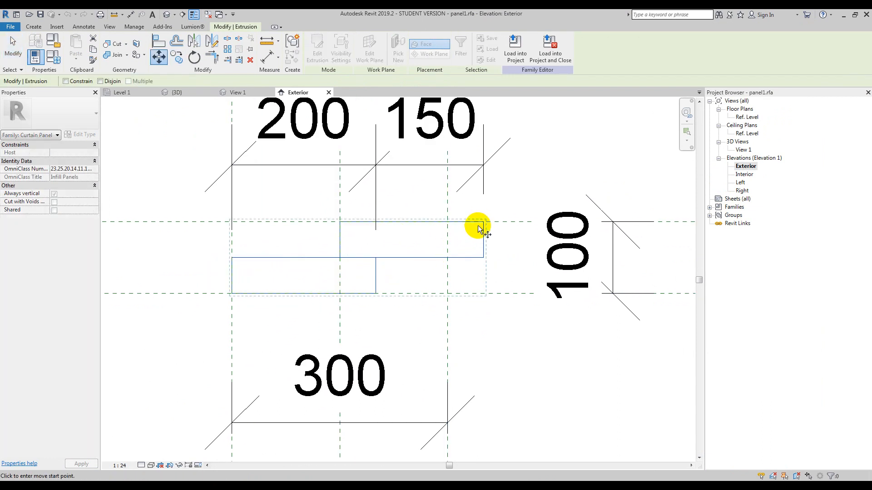
pyautogui.click(447, 222)
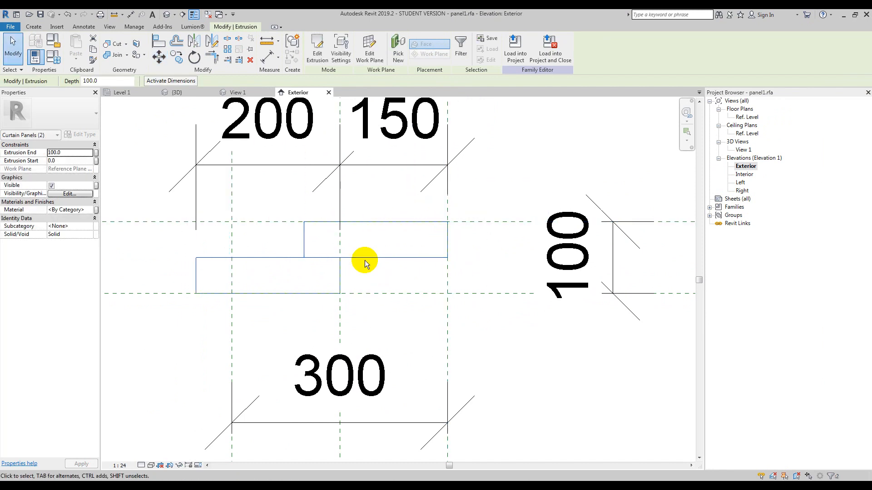
# Copy the lower brick along its course so the copy's right end lands on the right vertical reference plane.
pyautogui.click(271, 259)
pyautogui.press('c')
pyautogui.press('o')
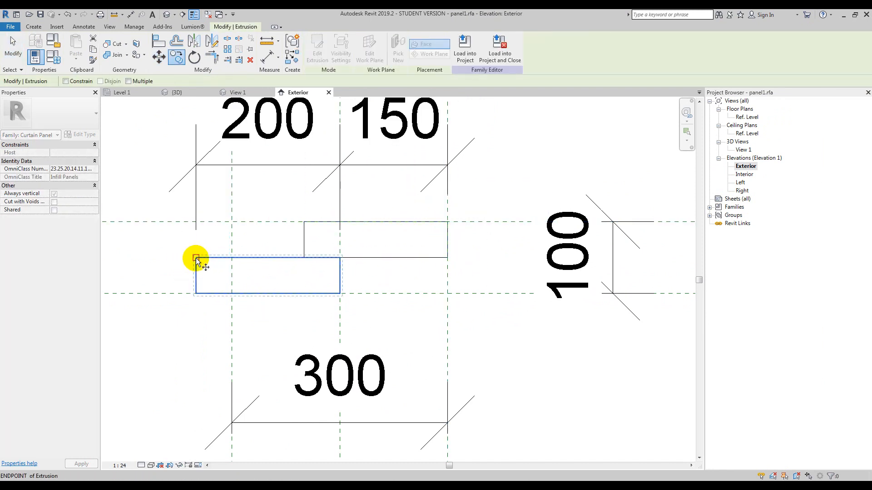
pyautogui.click(196, 258)
pyautogui.click(340, 258)
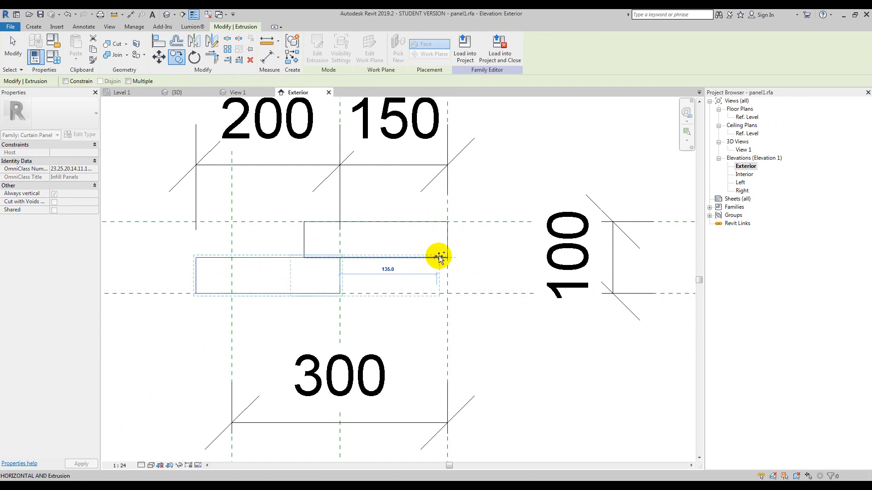
pyautogui.click(447, 259)
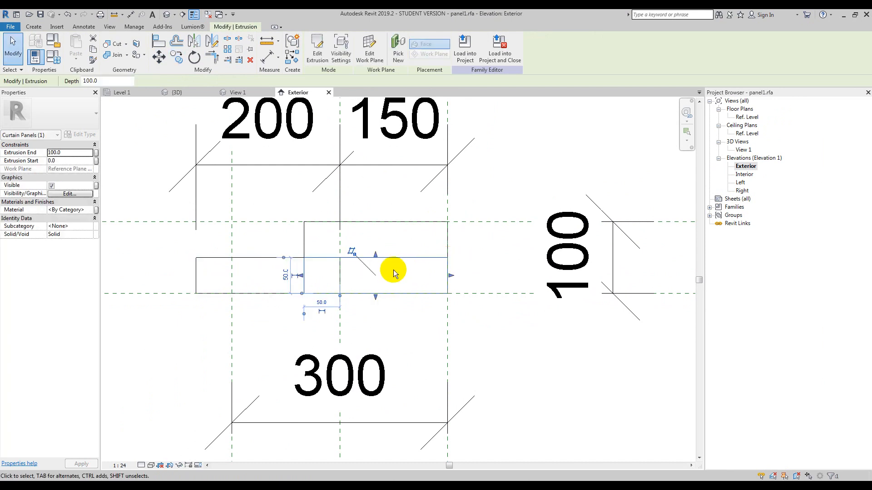
# Edit the copied brick's sketch by moving its left edge to make the brick 50 mm long, and finish the extrusion.
pyautogui.doubleClick(386, 292)
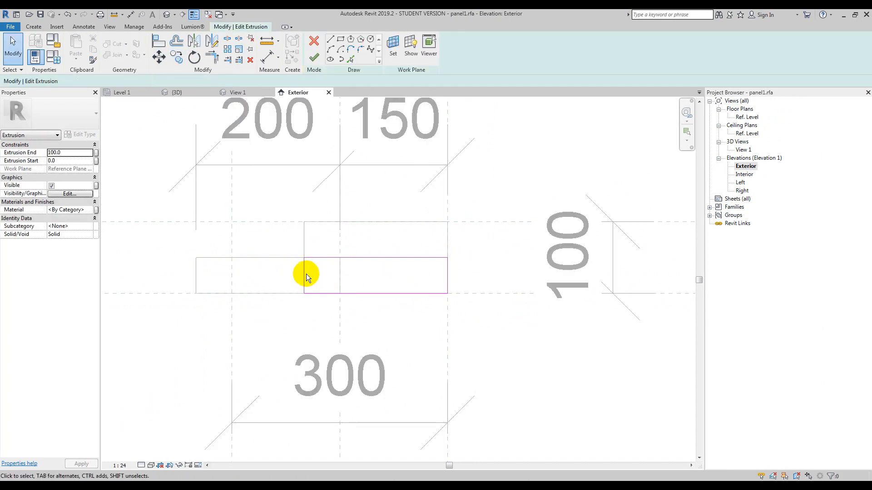
pyautogui.click(304, 274)
pyautogui.write('50')
pyautogui.press('Return')
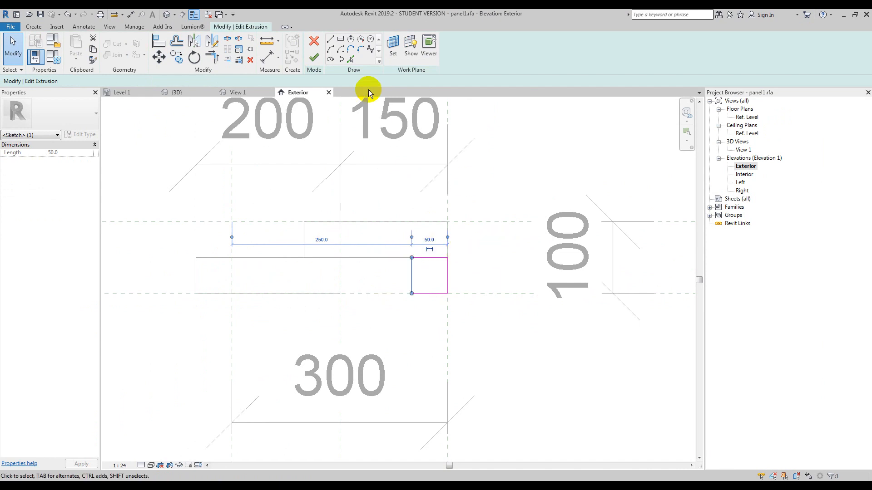
pyautogui.click(314, 59)
pyautogui.press('Escape')
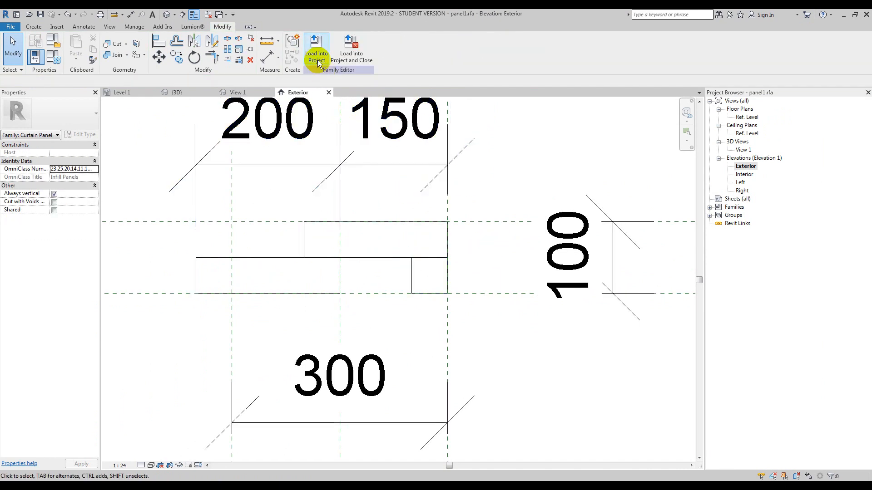
# Close the inactive views, save the panel1 family and load it into the project, overwriting the existing version.
pyautogui.click(208, 14)
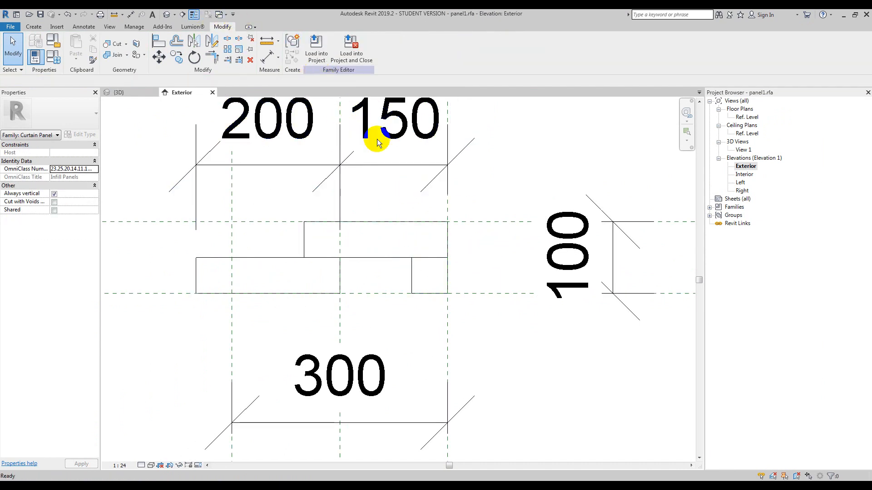
pyautogui.hotkey('ctrl', 's')
pyautogui.click(423, 255)
pyautogui.click(325, 47)
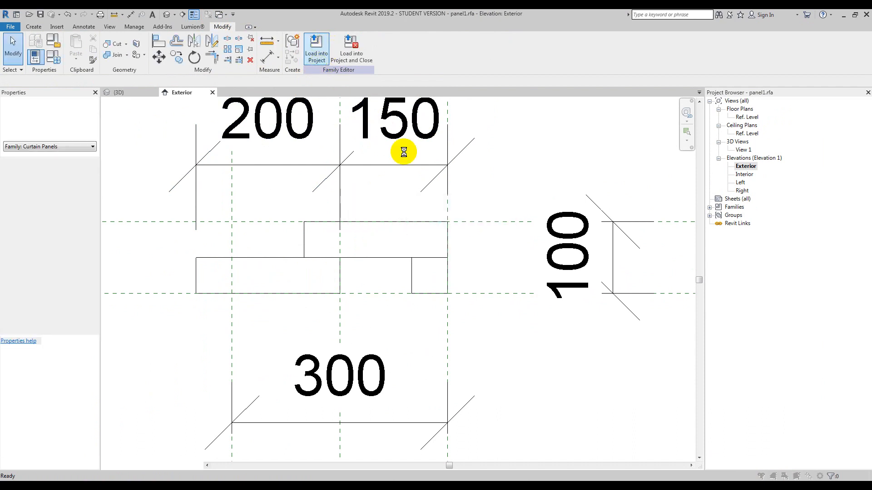
pyautogui.click(379, 225)
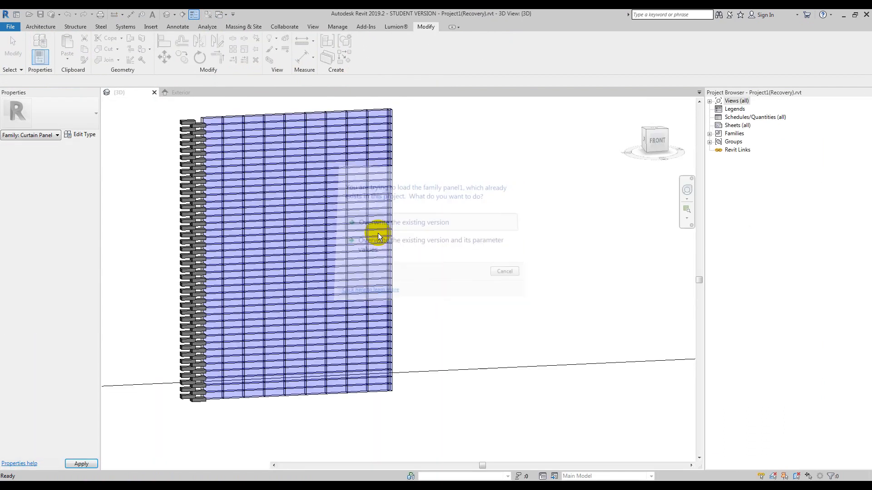
pyautogui.keyDown('shift'); pyautogui.moveTo(311, 286); pyautogui.dragTo(340, 305, button='middle'); pyautogui.keyUp('shift')
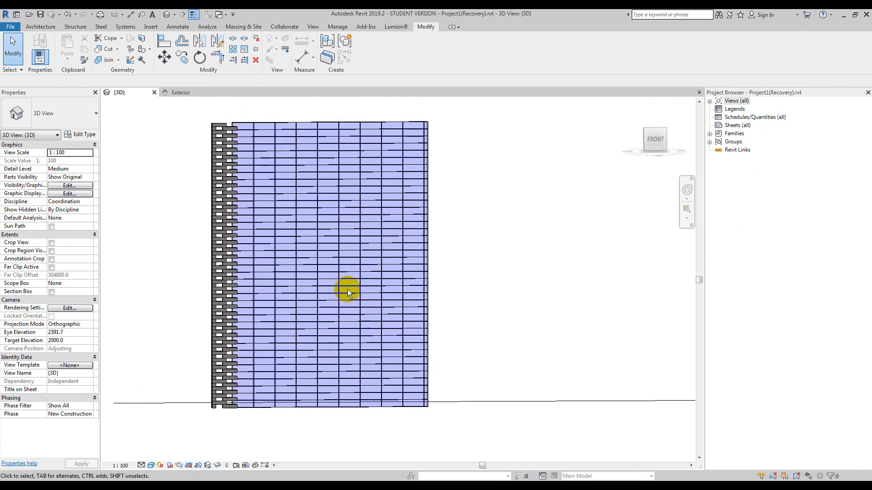
# Return to the panel1 family's Exterior elevation and delete the short 50 mm brick from the lower course.
pyautogui.click(218, 122)
pyautogui.click(194, 93)
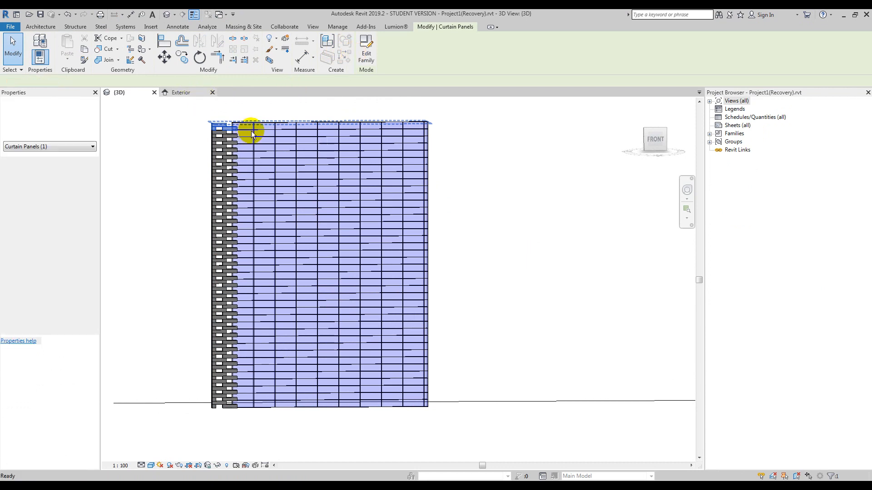
pyautogui.click(412, 279)
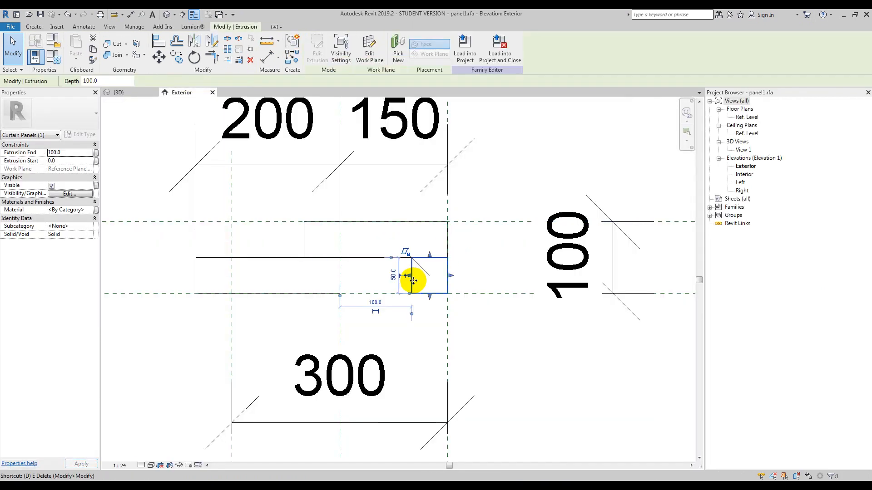
pyautogui.press('Delete')
# Save the two-brick family on the Desktop as panel2.rfa, setting the file save options.
pyautogui.click(10, 26)
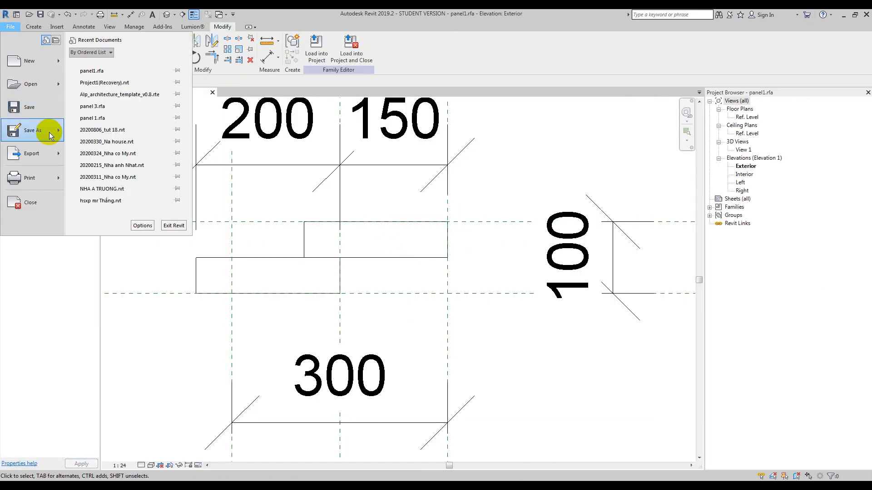
pyautogui.moveTo(32, 130)
pyautogui.click(107, 122)
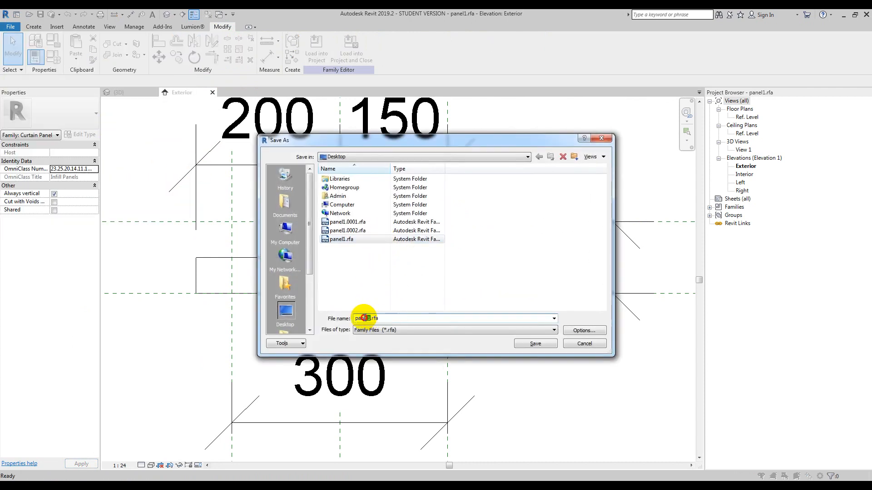
pyautogui.click(563, 331)
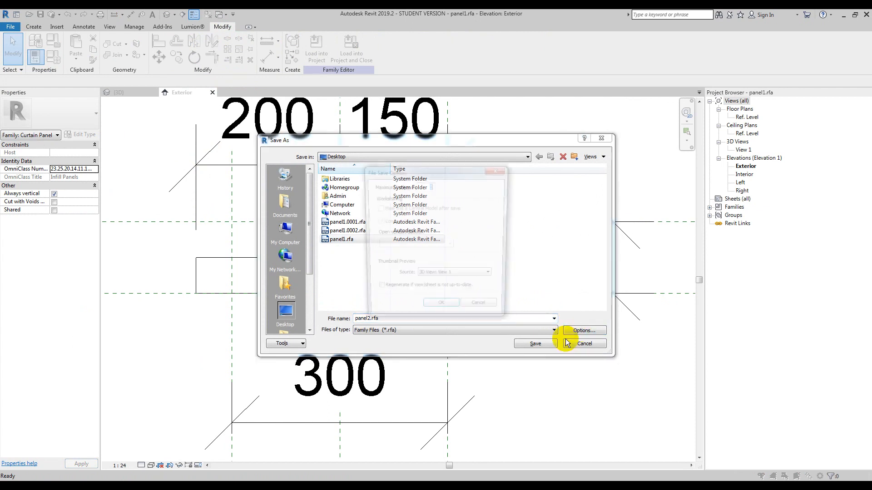
pyautogui.click(428, 308)
pyautogui.click(549, 343)
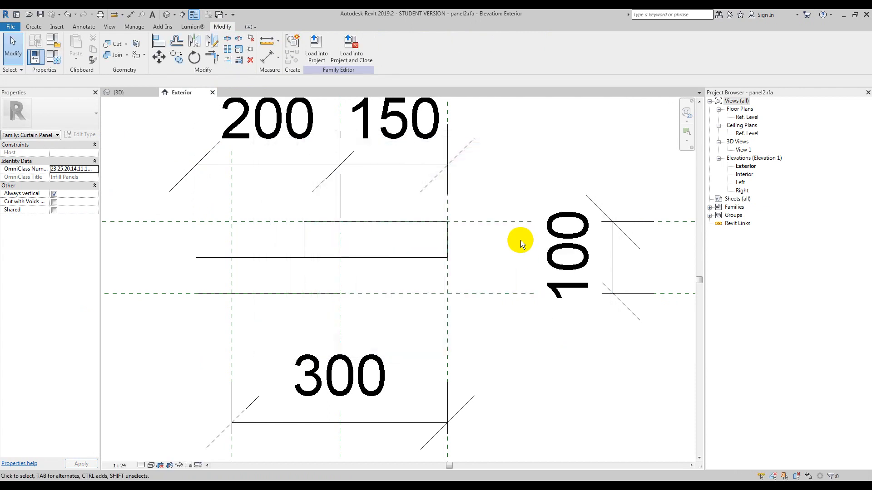
# Load the panel2 family into the wall project and close the family file.
pyautogui.click(132, 92)
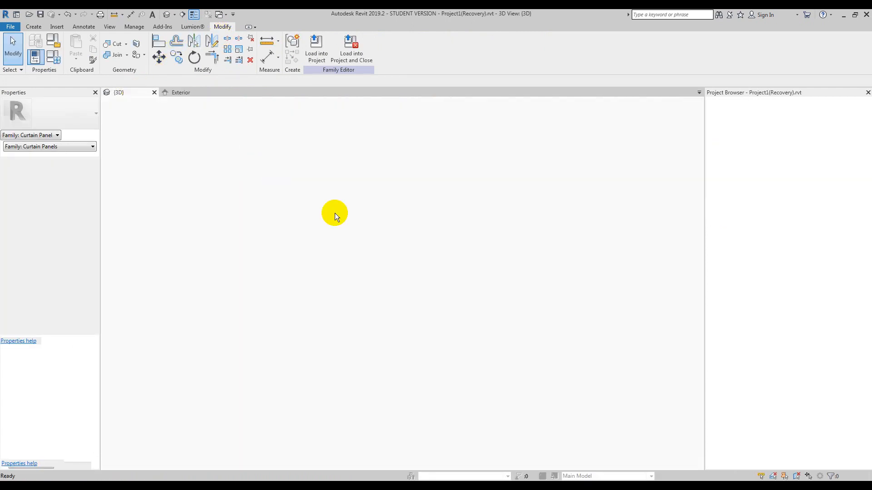
pyautogui.click(182, 93)
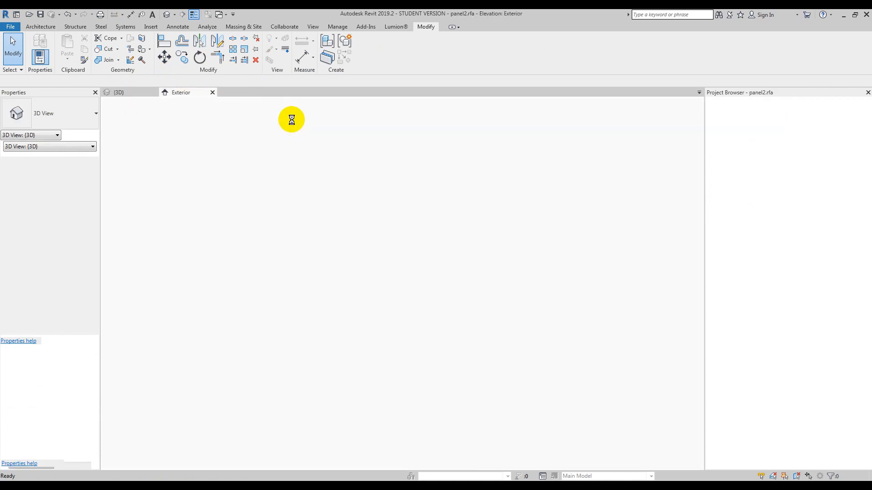
pyautogui.click(342, 49)
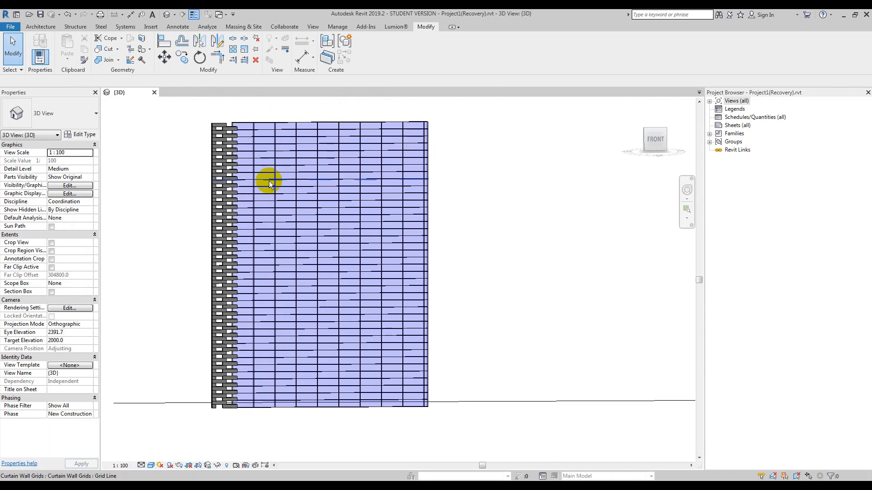
# Switch to Dynamo and add the line a[1..b-2] below a[0] in the code block after List.Transpose.
pyautogui.moveTo(193, 478)
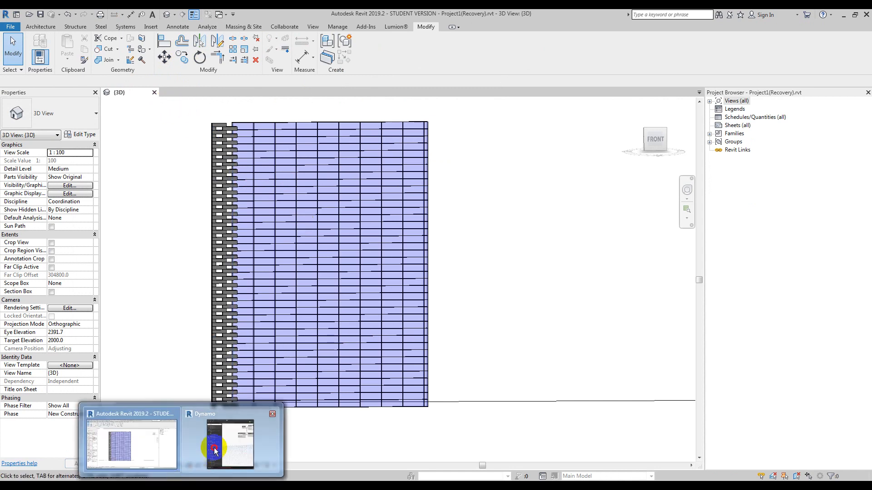
pyautogui.click(227, 441)
pyautogui.scroll(-4, 606, 232)
pyautogui.moveTo(786, 259); pyautogui.dragTo(565, 260, button='middle')
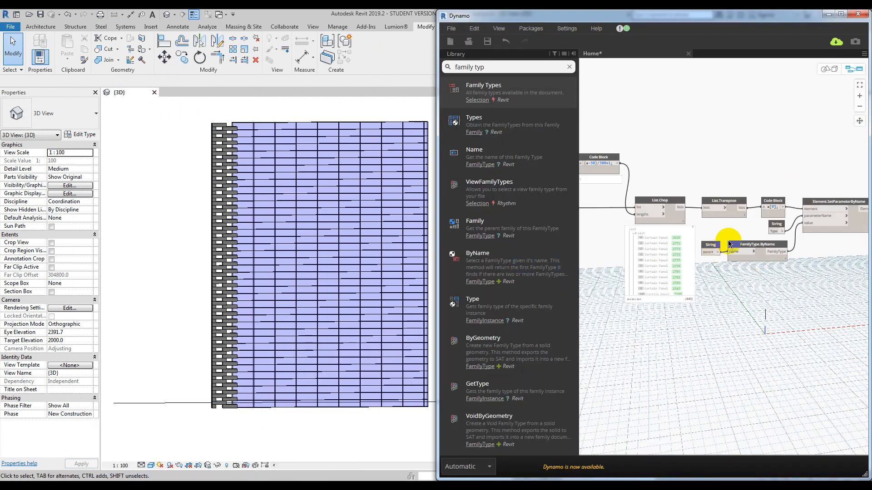
pyautogui.moveTo(748, 302); pyautogui.dragTo(621, 296, button='middle')
pyautogui.scroll(3, 757, 266)
pyautogui.moveTo(729, 250); pyautogui.dragTo(743, 250, button='middle')
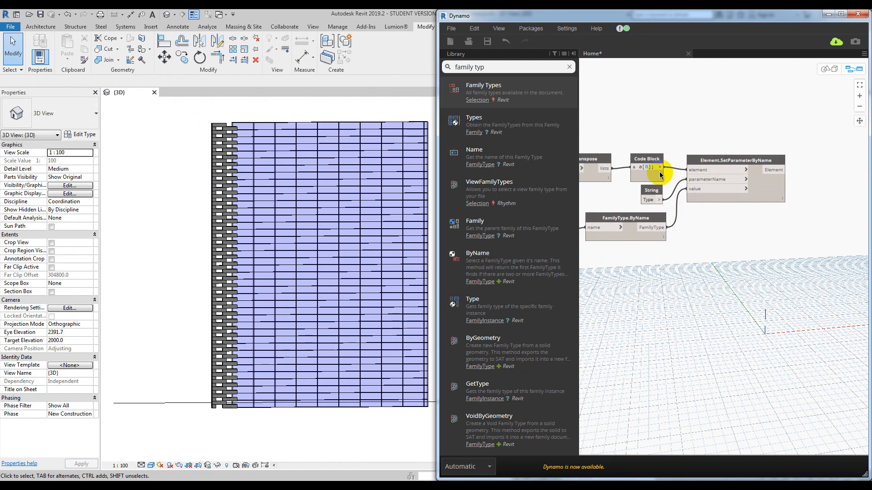
pyautogui.write('a')
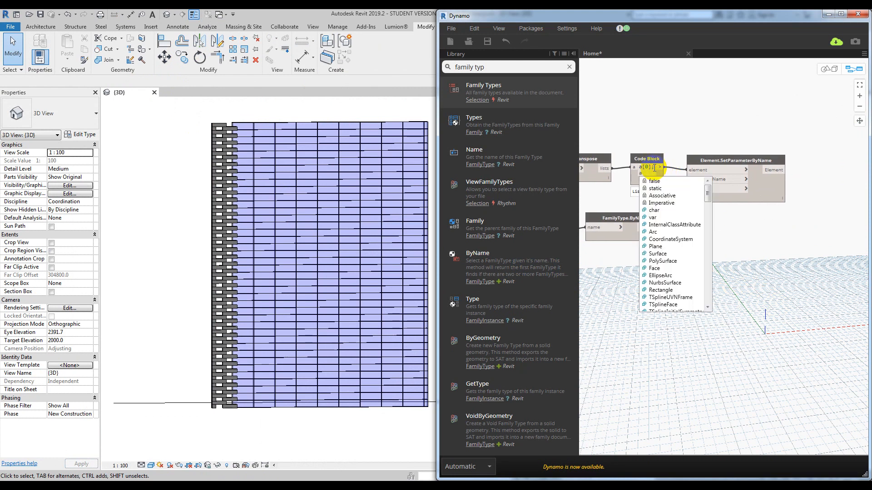
pyautogui.write('[1]')
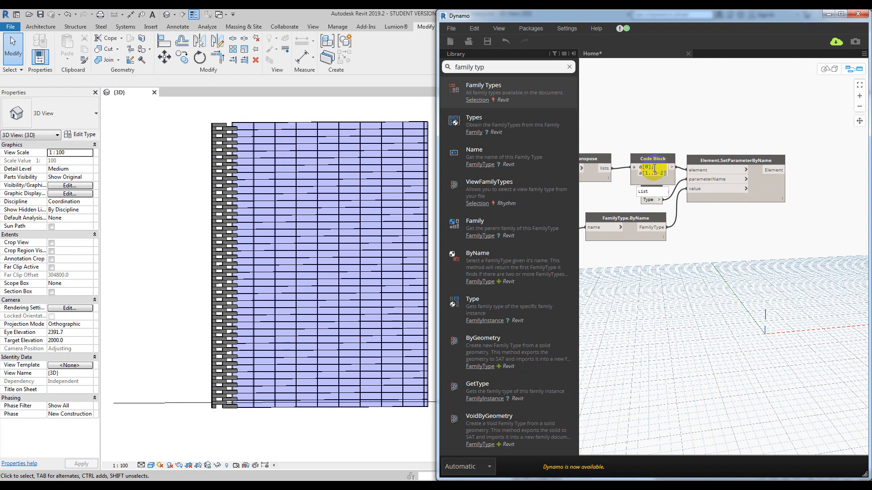
pyautogui.click(673, 114)
# Search the node library for count and add the built-in Count node to the graph.
pyautogui.moveTo(659, 168); pyautogui.dragTo(752, 149, button='middle')
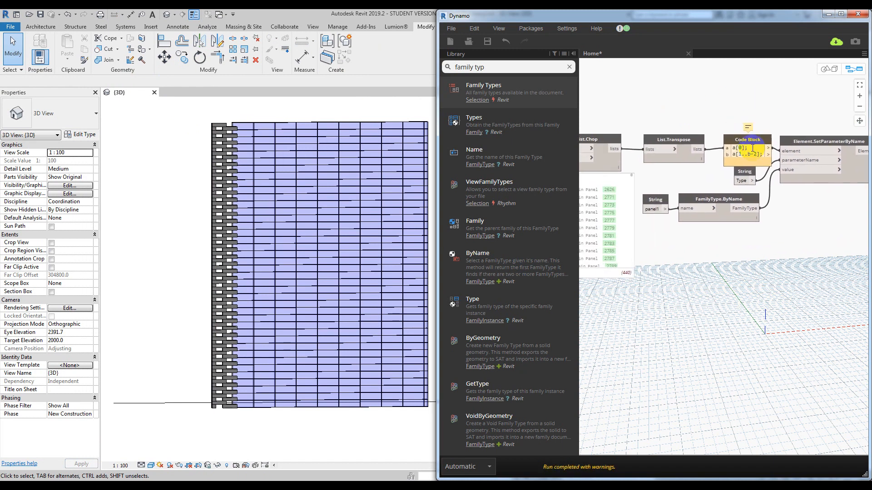
pyautogui.moveTo(752, 139); pyautogui.dragTo(750, 137)
pyautogui.hotkey('ctrl', 'a')
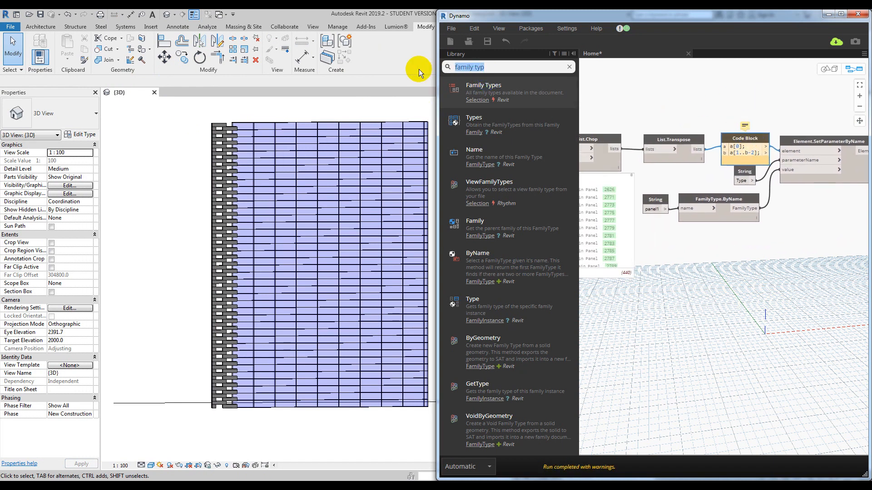
pyautogui.write('count')
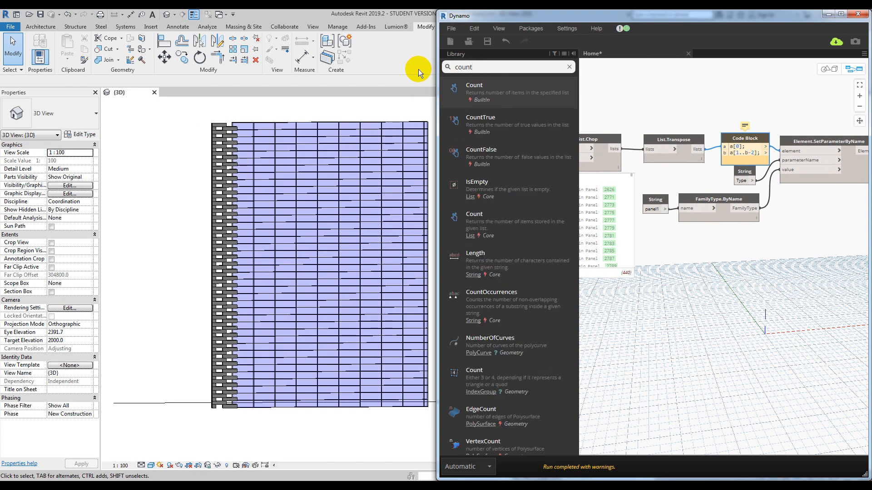
pyautogui.click(482, 86)
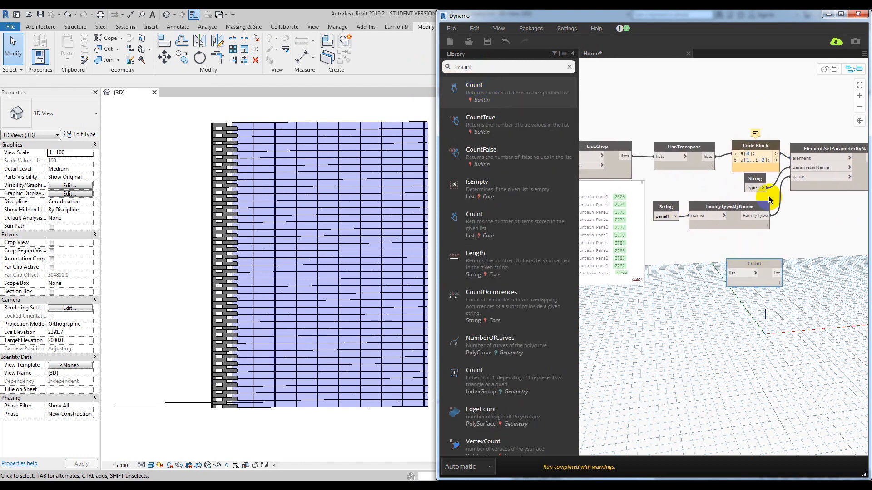
# Move the Code Block, Type String and Element.SetParameterByName nodes together farther right to make room after List.Transpose.
pyautogui.moveTo(662, 96); pyautogui.dragTo(839, 234)
pyautogui.scroll(-3, 796, 208)
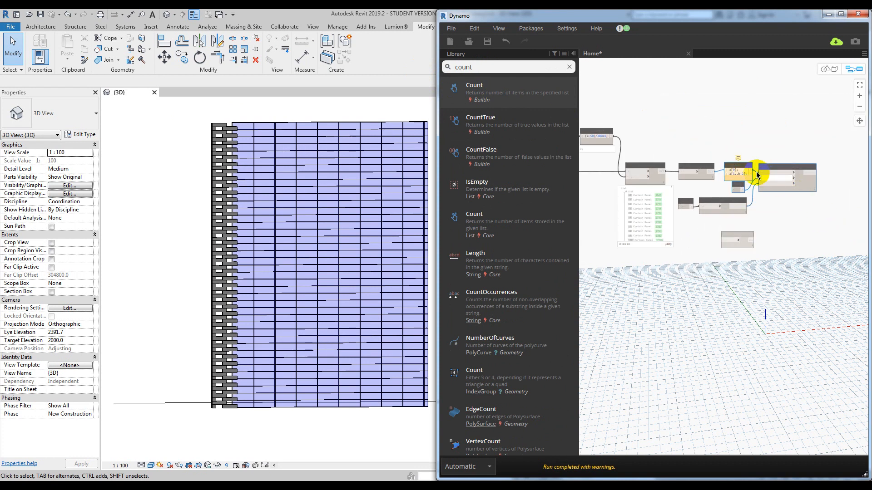
pyautogui.moveTo(734, 171); pyautogui.dragTo(795, 172)
pyautogui.scroll(3, 803, 218)
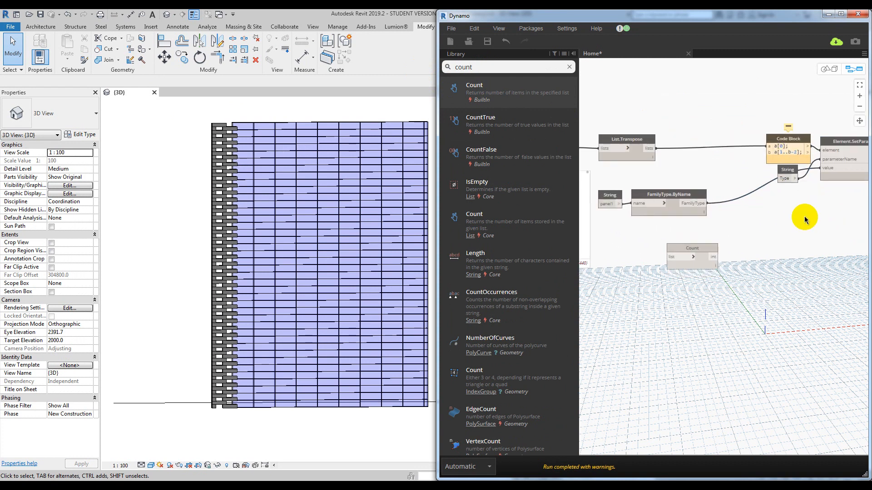
pyautogui.moveTo(706, 177); pyautogui.dragTo(751, 165, button='middle')
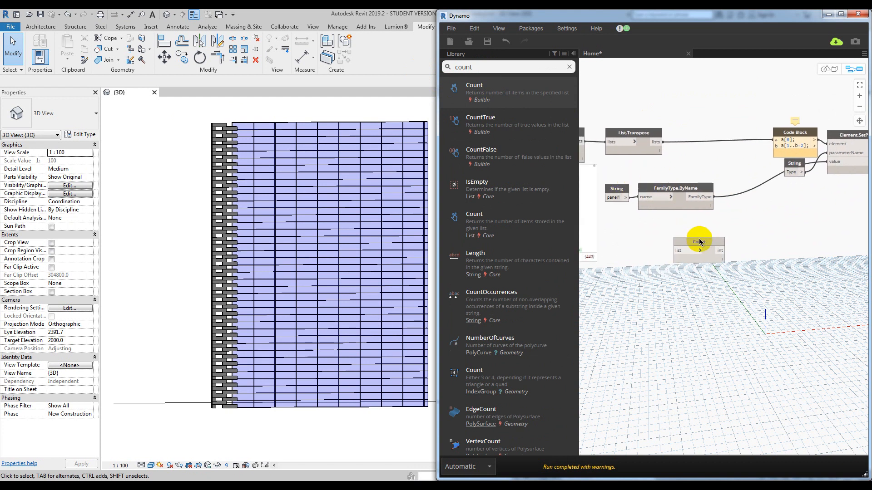
# Place the Count node after List.Transpose, feeding it the transposed lists and connecting its result to the code block's b input.
pyautogui.moveTo(700, 242); pyautogui.dragTo(714, 153)
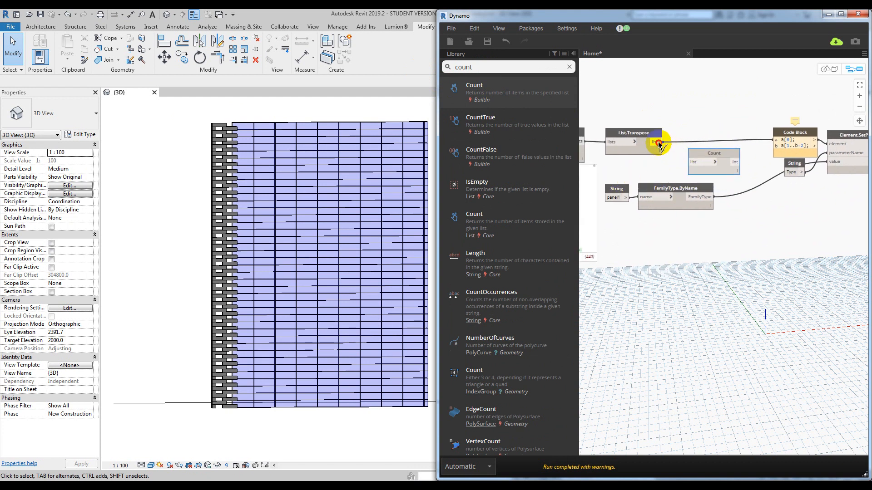
pyautogui.moveTo(659, 143); pyautogui.dragTo(689, 162)
pyautogui.moveTo(776, 150); pyautogui.dragTo(776, 146)
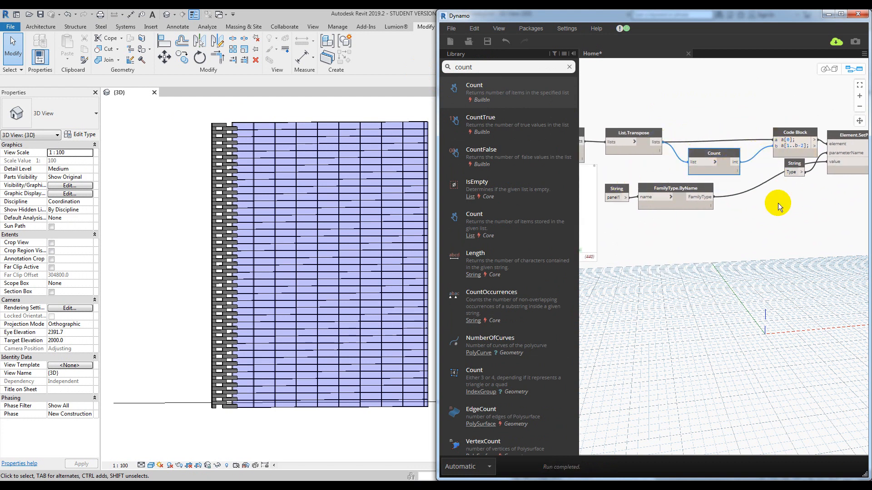
# Rearrange the Count, Code Block, panel1 String, FamilyType.ByName and Type String nodes to make room around Element.SetParameterByName.
pyautogui.moveTo(778, 203); pyautogui.dragTo(772, 172, button='middle')
pyautogui.moveTo(741, 158); pyautogui.dragTo(709, 145)
pyautogui.moveTo(763, 116); pyautogui.dragTo(807, 134)
pyautogui.click(751, 229)
pyautogui.moveTo(685, 202); pyautogui.dragTo(736, 195, button='middle')
pyautogui.moveTo(695, 229); pyautogui.dragTo(748, 164)
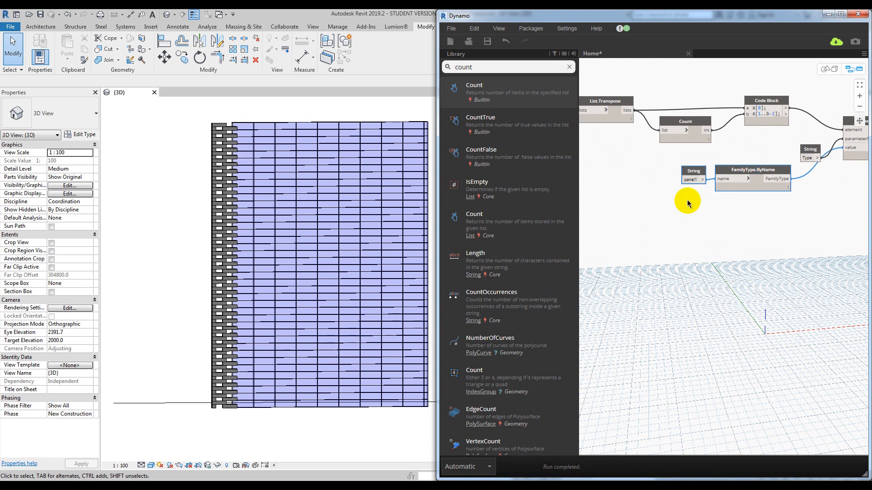
pyautogui.scroll(3, 795, 207)
pyautogui.moveTo(865, 203); pyautogui.dragTo(802, 222, button='middle')
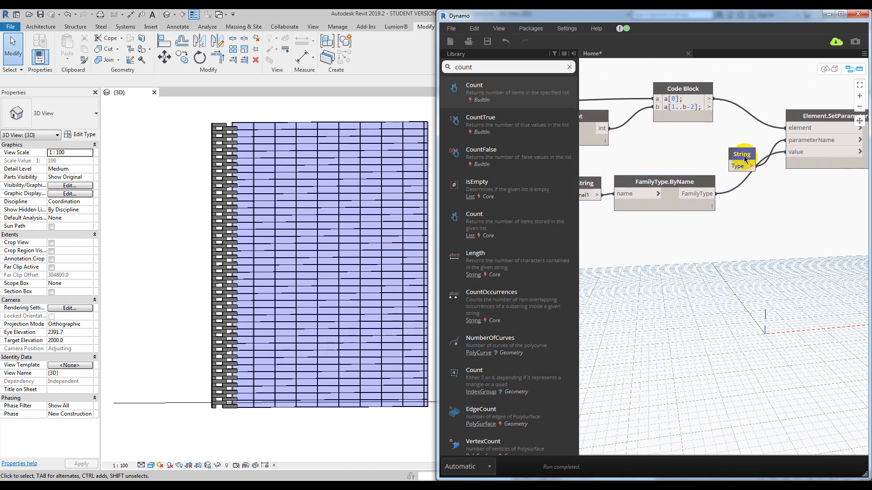
pyautogui.moveTo(745, 159); pyautogui.dragTo(758, 187)
pyautogui.moveTo(802, 193); pyautogui.dragTo(757, 191, button='middle')
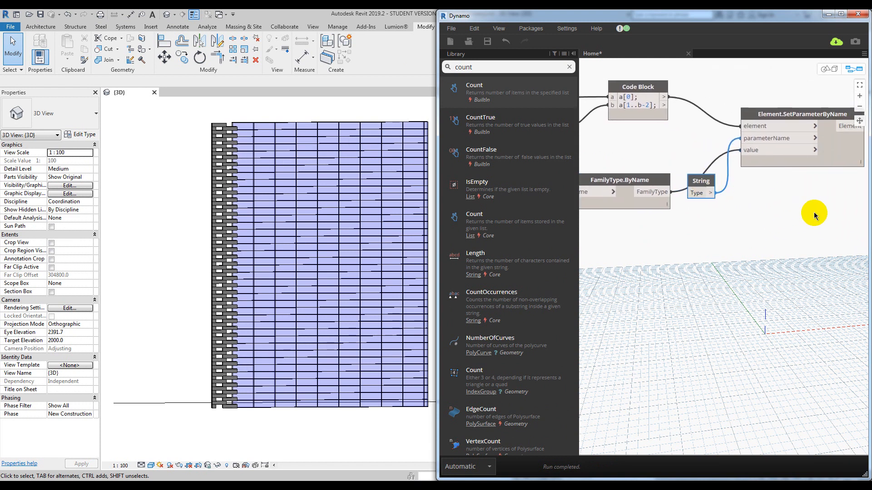
# Duplicate the Element.SetParameterByName node and place the copy directly below the original.
pyautogui.moveTo(815, 222); pyautogui.dragTo(753, 122)
pyautogui.hotkey('ctrl', 'c')
pyautogui.hotkey('ctrl', 'v')
pyautogui.moveTo(783, 209); pyautogui.dragTo(766, 209)
pyautogui.click(698, 254)
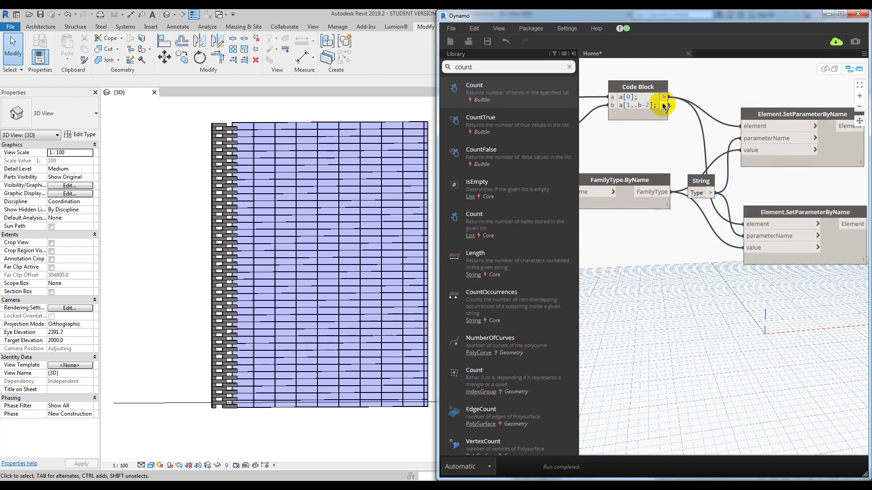
pyautogui.moveTo(664, 105); pyautogui.dragTo(736, 211)
pyautogui.click(686, 144)
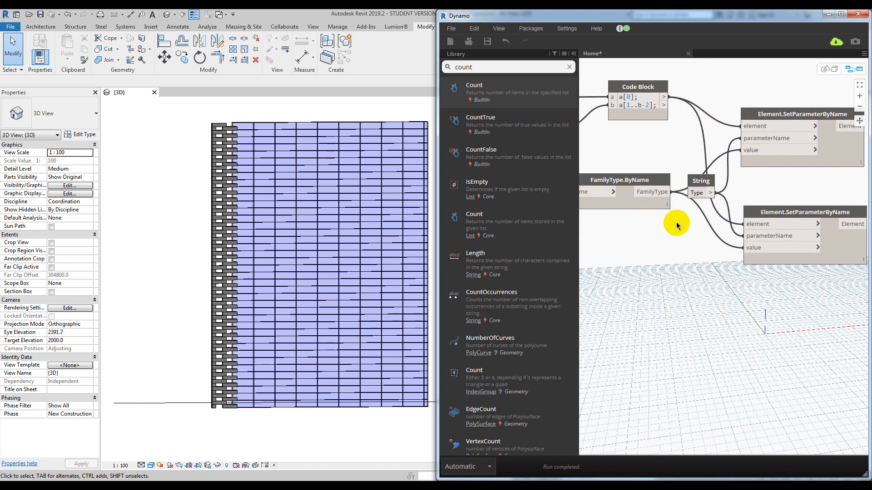
# Duplicate the panel1 String and FamilyType.ByName nodes below the originals and set the copied string to panel2.
pyautogui.moveTo(632, 257); pyautogui.dragTo(716, 218, button='middle')
pyautogui.moveTo(706, 206); pyautogui.dragTo(620, 141)
pyautogui.hotkey('ctrl', 'c')
pyautogui.hotkey('ctrl', 'v')
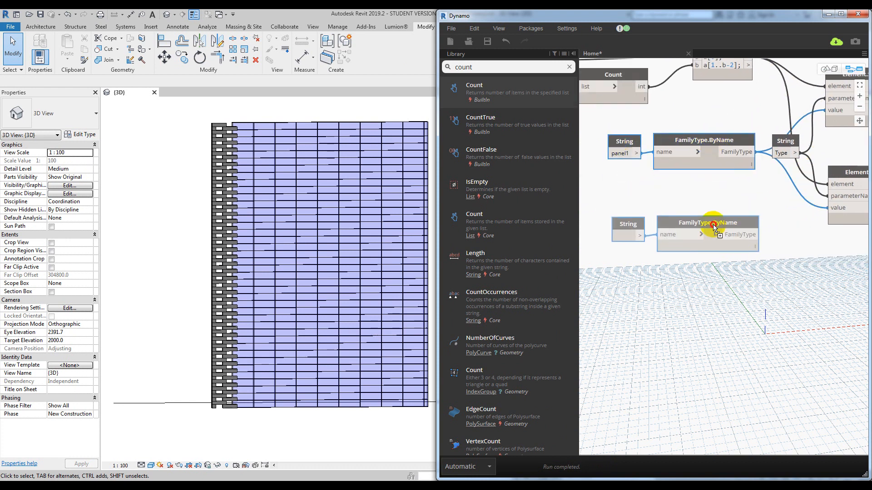
pyautogui.click(618, 223)
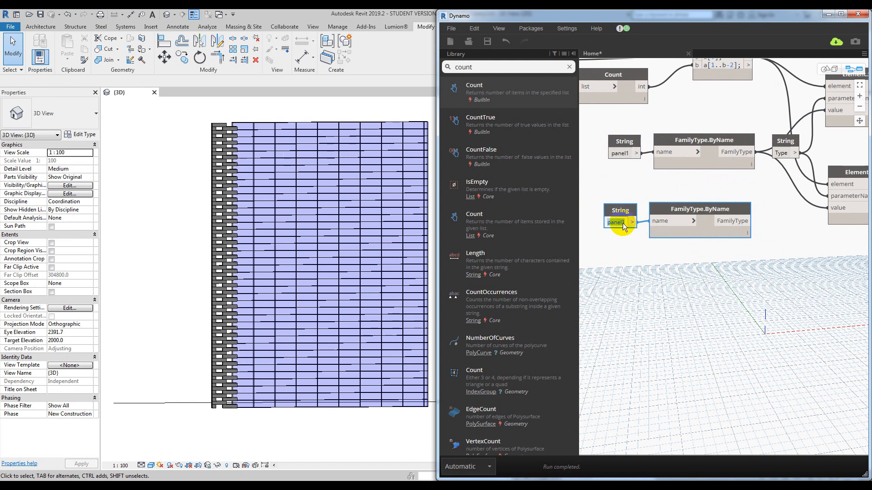
pyautogui.click(636, 255)
# Disconnect the inherited value and element wires from the copied Element.SetParameterByName node.
pyautogui.click(840, 208)
pyautogui.click(789, 209)
pyautogui.moveTo(784, 209); pyautogui.dragTo(709, 202, button='middle')
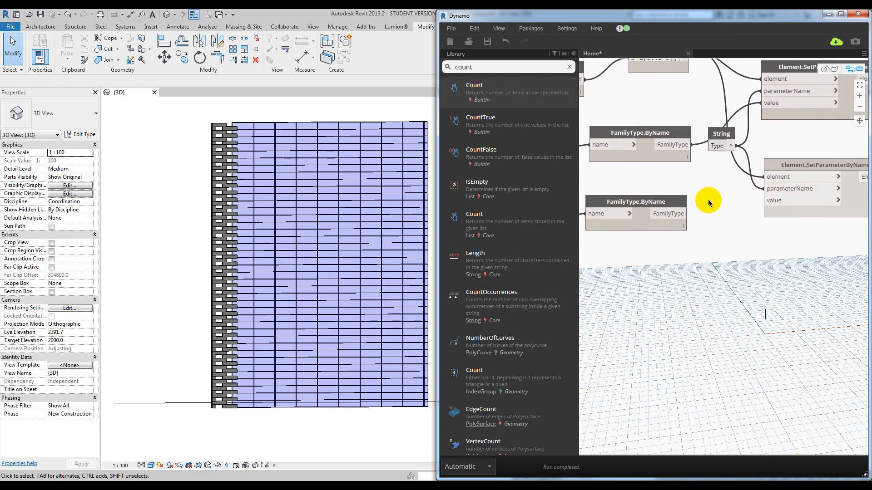
pyautogui.click(769, 176)
pyautogui.click(755, 148)
pyautogui.moveTo(755, 148); pyautogui.dragTo(759, 180, button='middle')
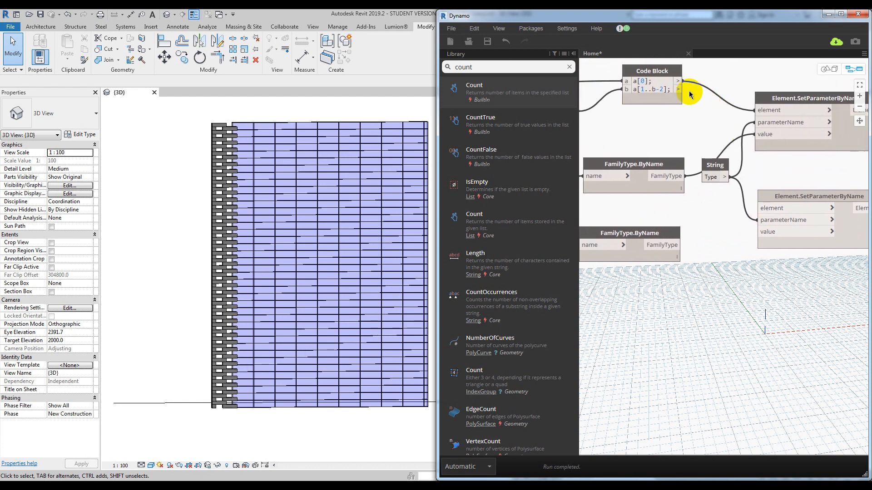
# Connect a[1..b-2] to the copied node's element input and the panel2 FamilyType to its value input.
pyautogui.click(678, 89)
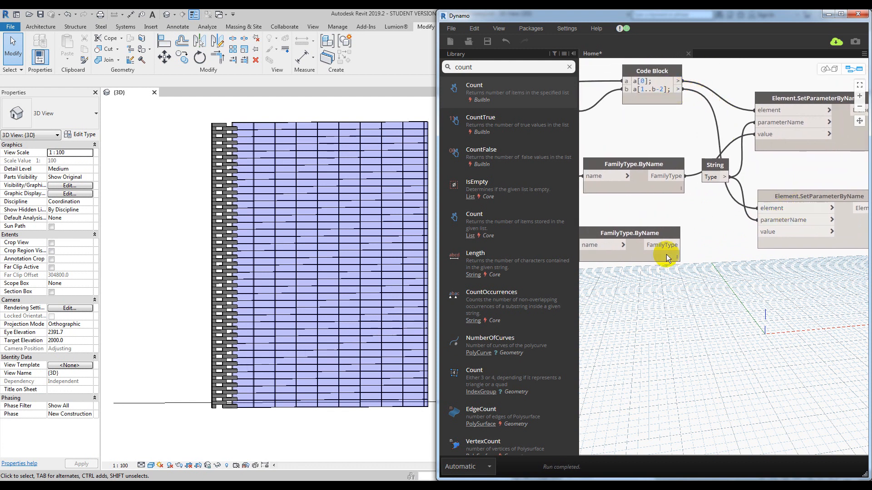
pyautogui.moveTo(652, 224); pyautogui.dragTo(724, 206, button='middle')
pyautogui.click(733, 227)
pyautogui.moveTo(767, 230); pyautogui.dragTo(665, 236, button='middle')
pyautogui.click(787, 225)
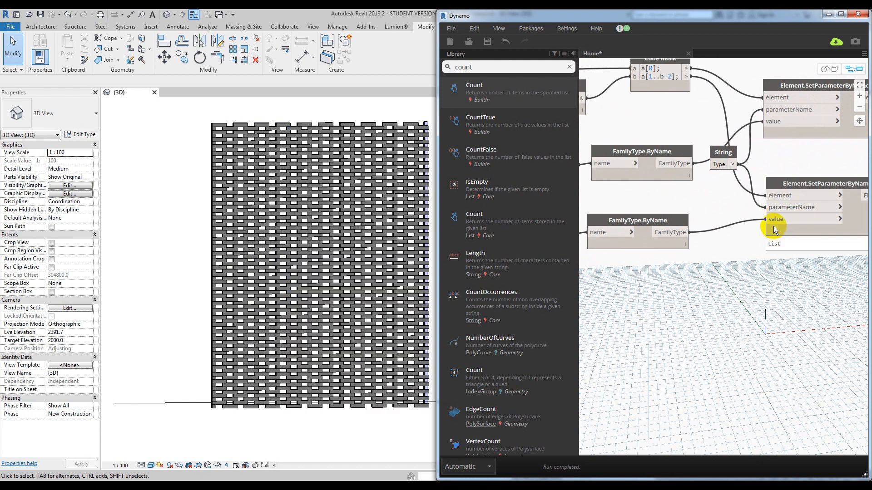
# Examine the brick pattern on the Revit wall, especially its last column, and review the Dynamo nodes driving it.
pyautogui.moveTo(201, 244); pyautogui.dragTo(155, 260, button='middle')
pyautogui.moveTo(268, 275)
pyautogui.mouseDown(button='middle')
pyautogui.moveTo(300, 284)
pyautogui.moveTo(278, 280)
pyautogui.mouseUp(button='middle')
pyautogui.scroll(6, 351, 129)
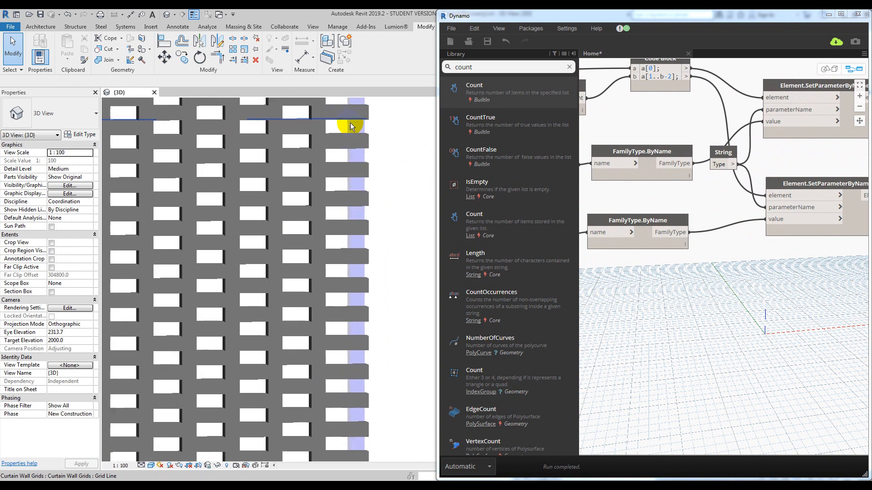
pyautogui.scroll(-5, 328, 143)
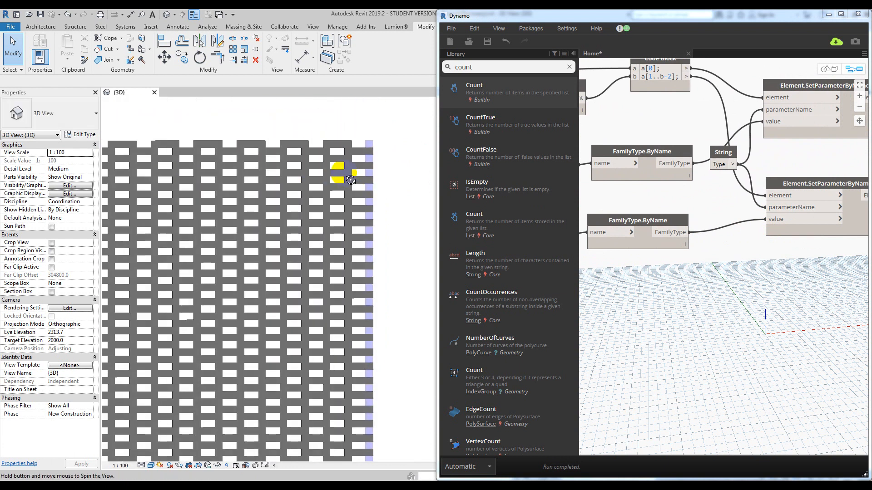
pyautogui.scroll(2, 364, 149)
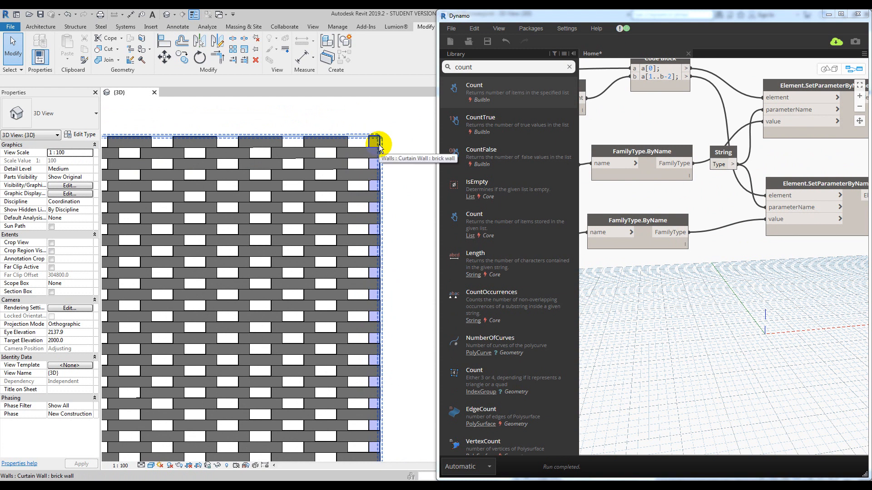
pyautogui.scroll(-3, 380, 146)
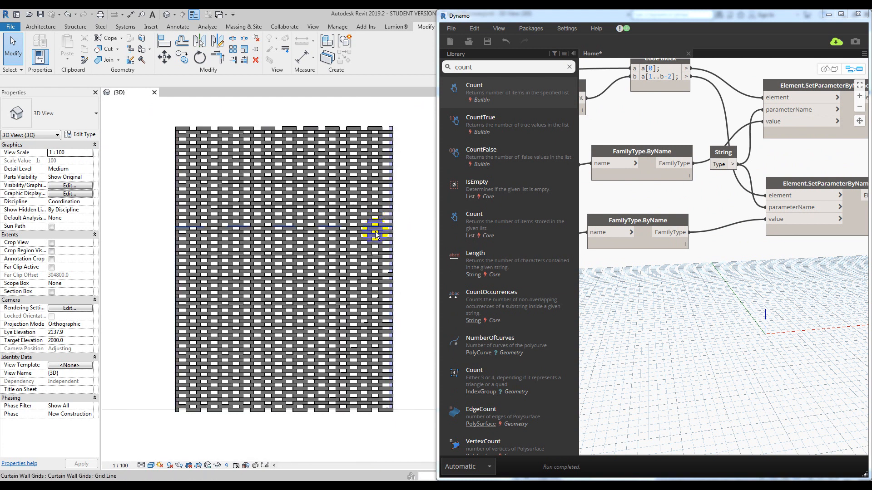
pyautogui.moveTo(348, 219); pyautogui.dragTo(328, 224, button='middle')
pyautogui.moveTo(316, 187); pyautogui.dragTo(370, 196, button='middle')
pyautogui.click(697, 269)
pyautogui.scroll(-3, 763, 277)
pyautogui.moveTo(765, 277); pyautogui.dragTo(737, 251, button='middle')
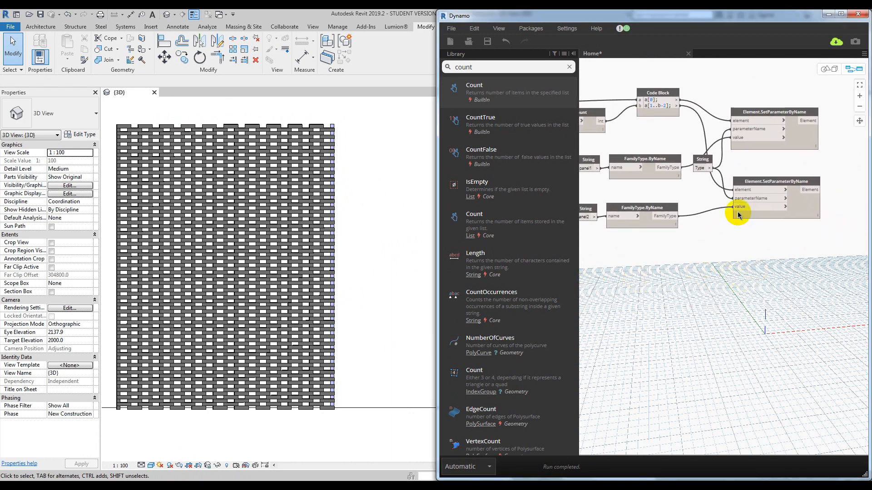
# Switch to Revit, open the panel2 family for editing from a panel in the wall, and show its Exterior elevation.
pyautogui.click(326, 131)
pyautogui.scroll(4, 326, 131)
pyautogui.click(326, 131)
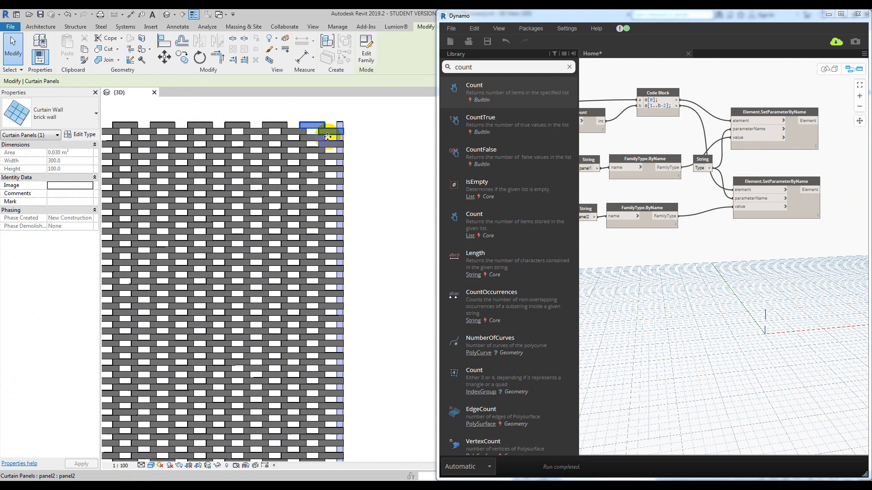
pyautogui.click(363, 51)
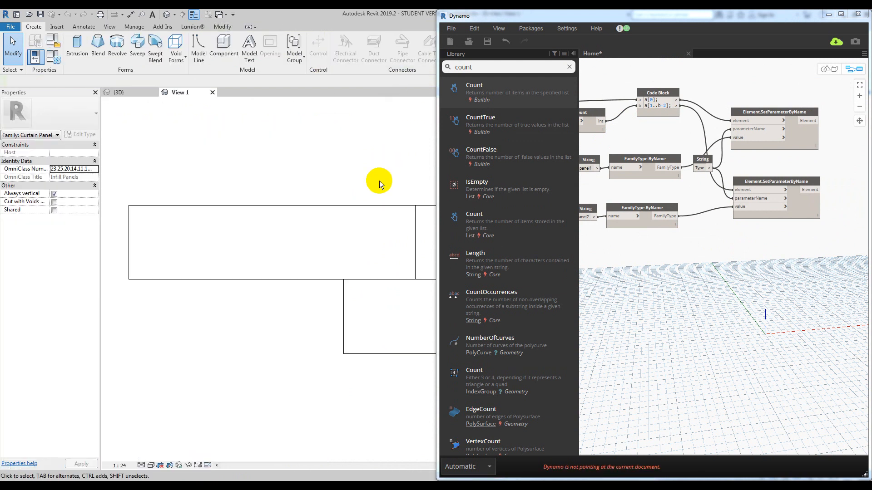
pyautogui.click(858, 14)
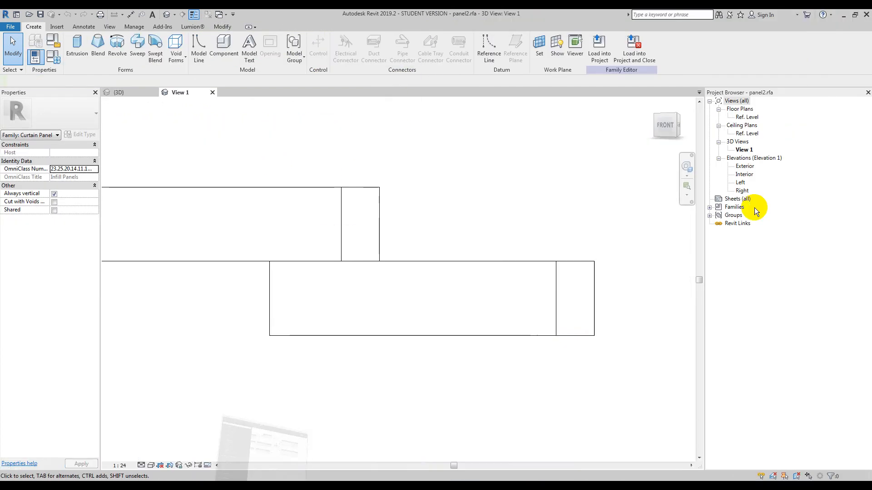
pyautogui.doubleClick(745, 166)
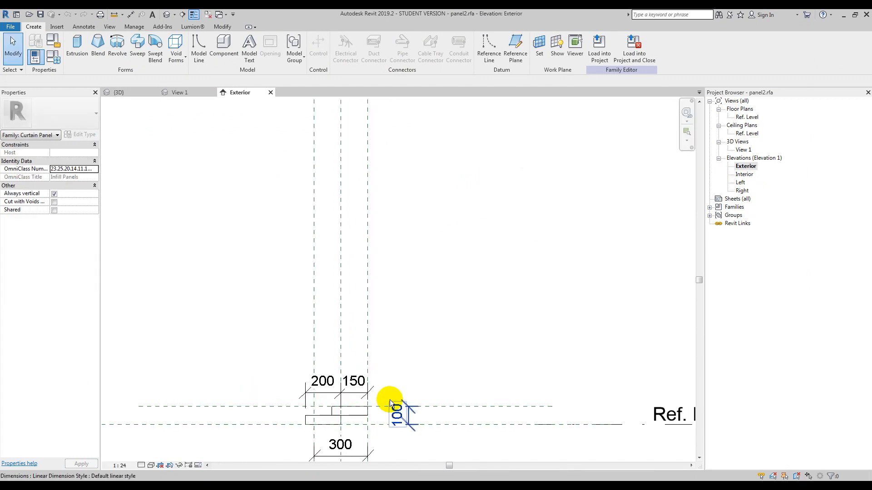
pyautogui.scroll(8, 341, 277)
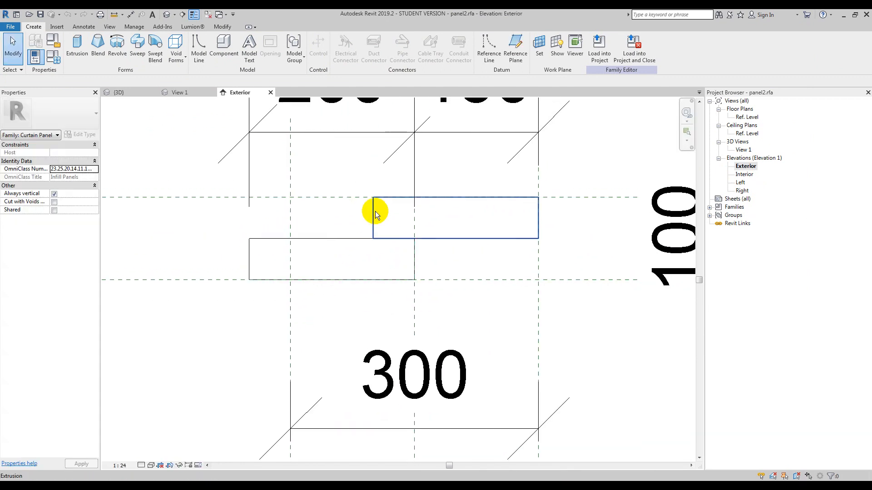
# Compare the lower brick in the panel2 family with the unfilled last column in the project's 3D view.
pyautogui.click(246, 260)
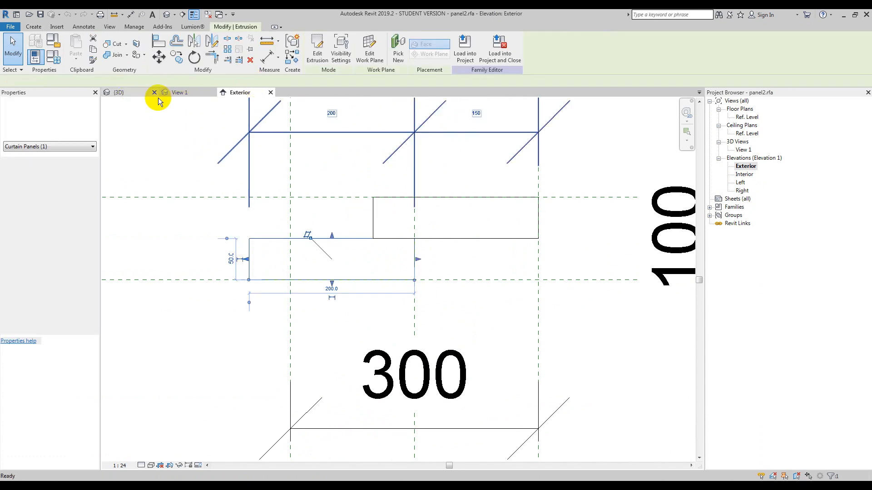
pyautogui.click(140, 94)
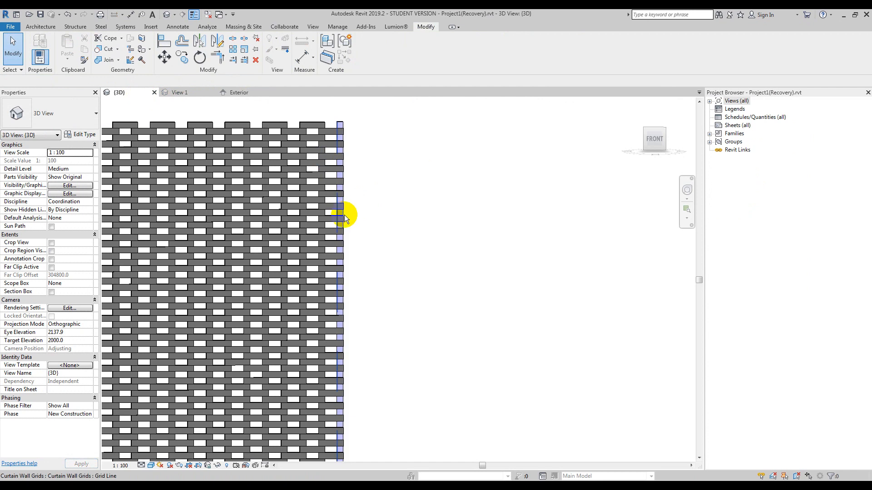
pyautogui.click(245, 95)
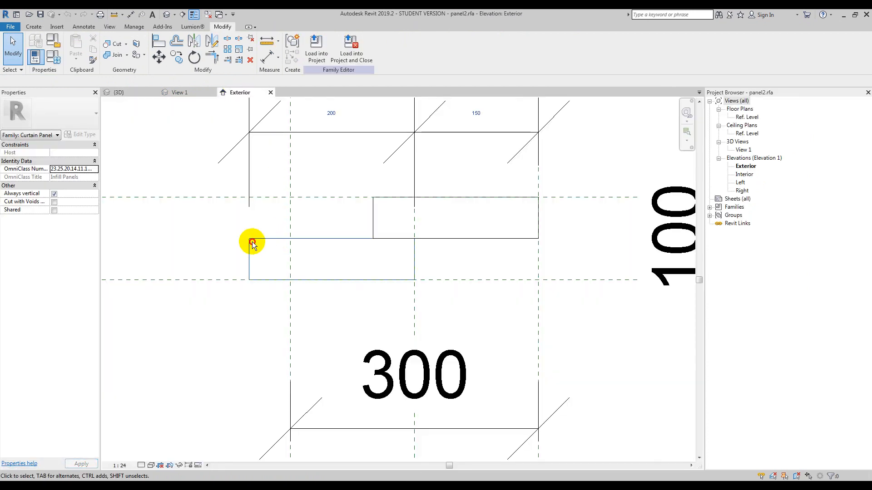
# Delete the upper brick extrusion and reshape the lower one to start at the left reference plane with a width of 50 mm.
pyautogui.click(466, 238)
pyautogui.press('Delete')
pyautogui.click(311, 239)
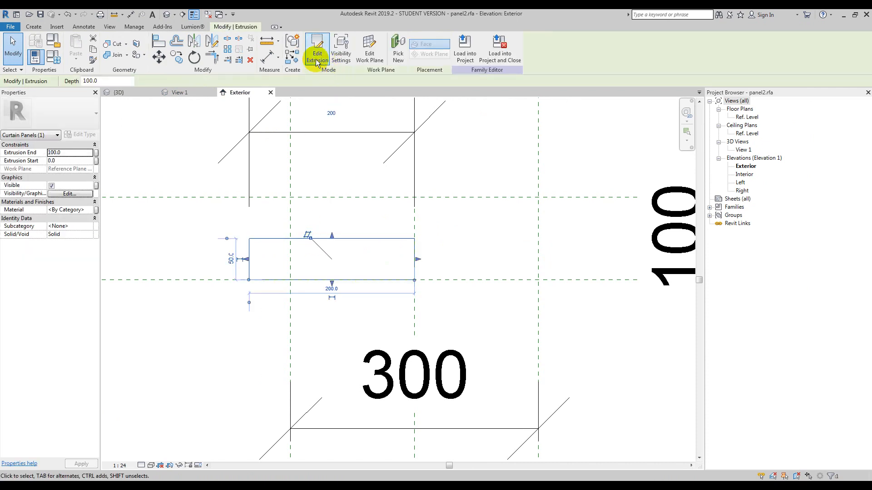
pyautogui.click(317, 55)
pyautogui.moveTo(248, 263); pyautogui.dragTo(291, 262)
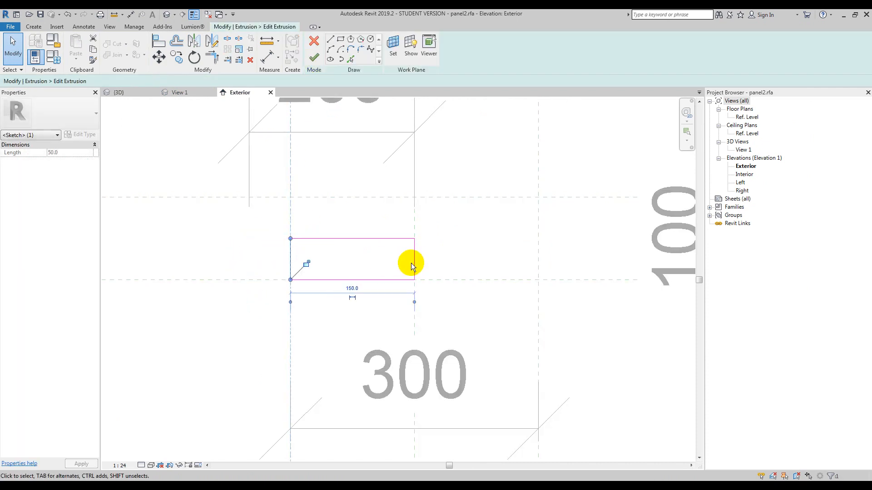
pyautogui.write('50')
pyautogui.press('Return')
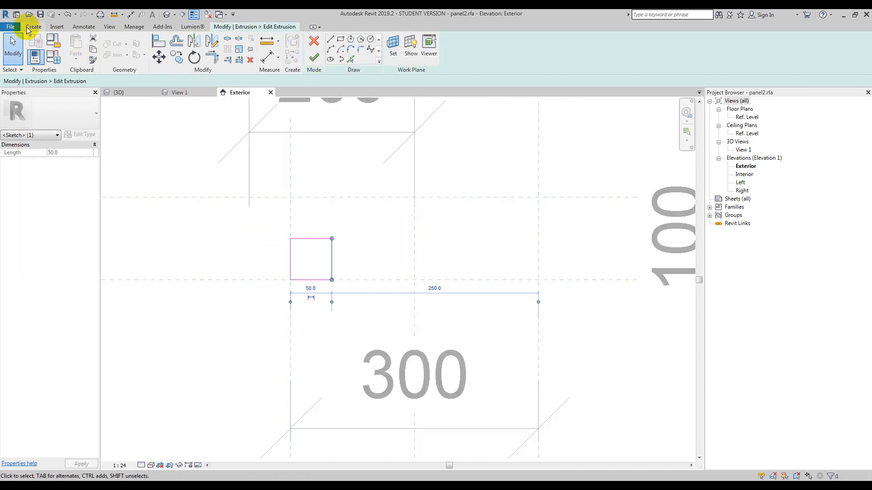
pyautogui.click(314, 57)
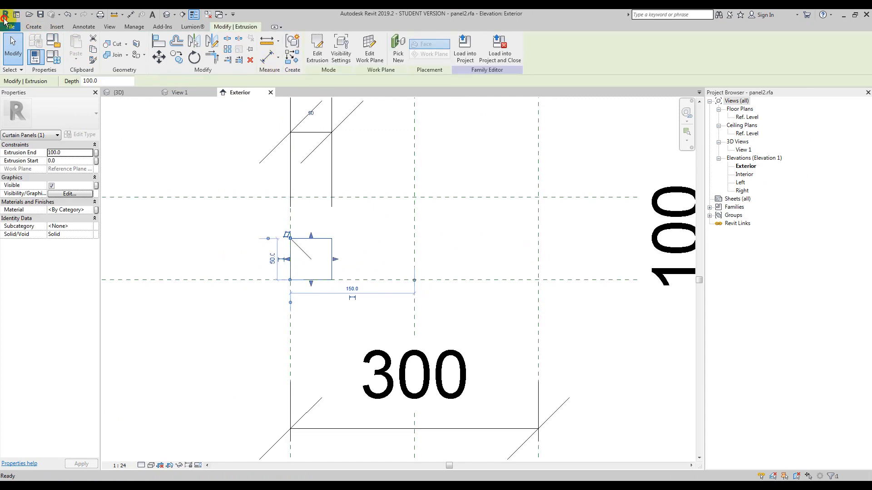
# Save the family on the Desktop as panel3.rfa with a maximum of 1 backup, and load it into the wall project while closing it.
pyautogui.click(5, 14)
pyautogui.click(13, 42)
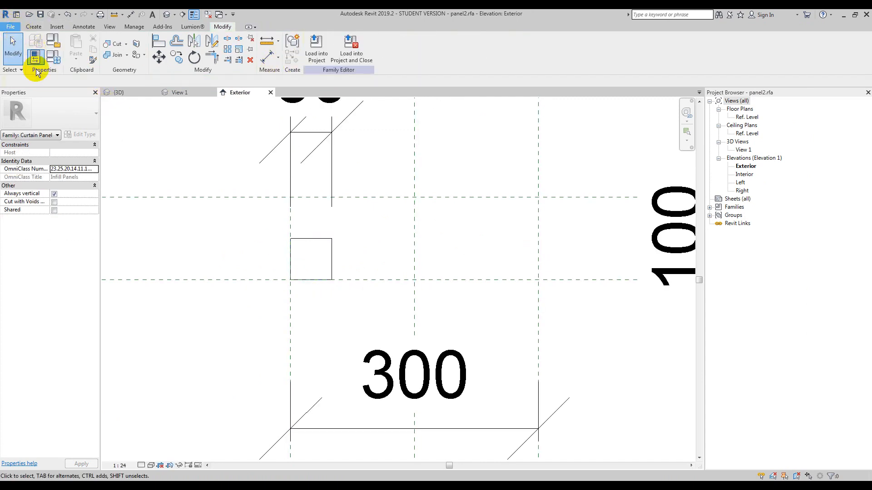
pyautogui.click(11, 27)
pyautogui.click(35, 135)
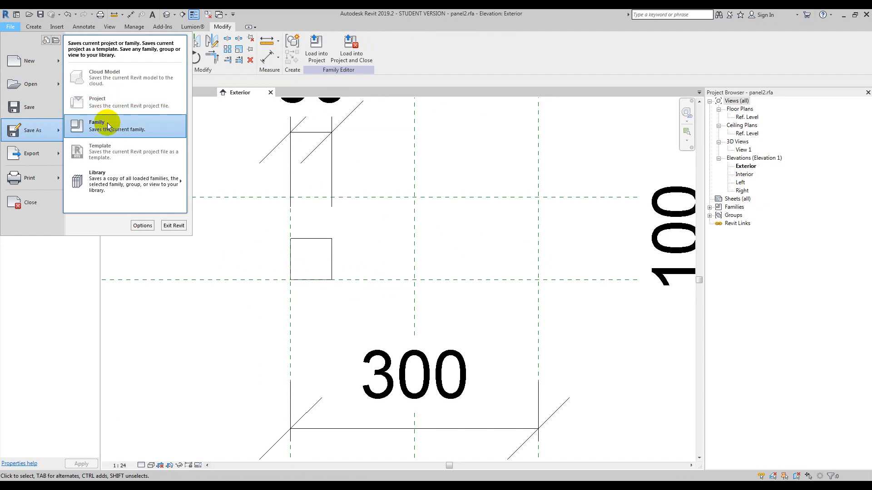
pyautogui.click(155, 119)
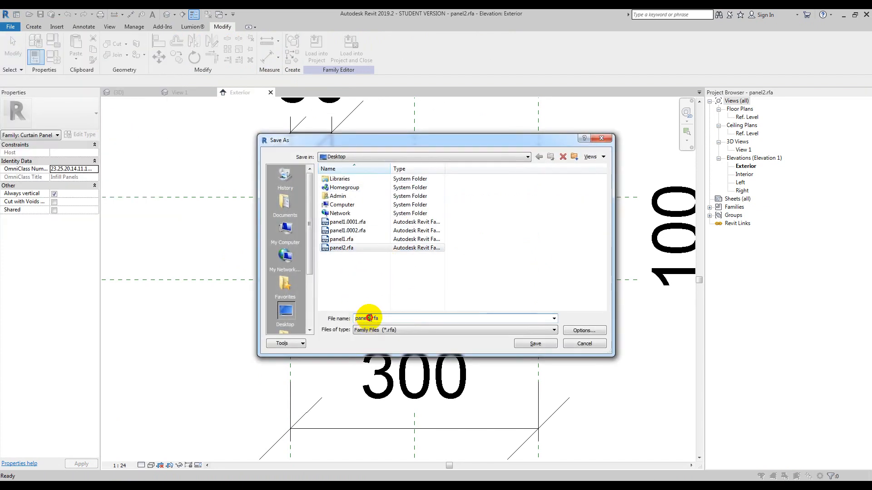
pyautogui.click(570, 331)
pyautogui.click(441, 308)
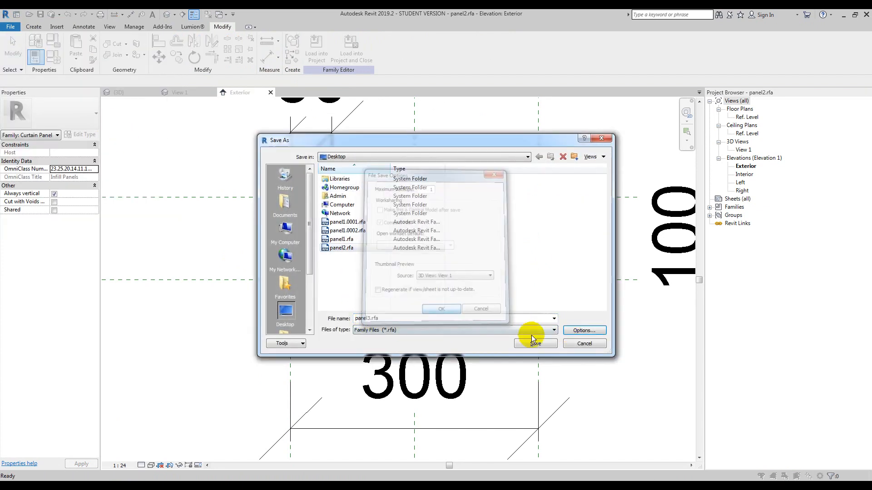
pyautogui.click(534, 343)
pyautogui.click(352, 54)
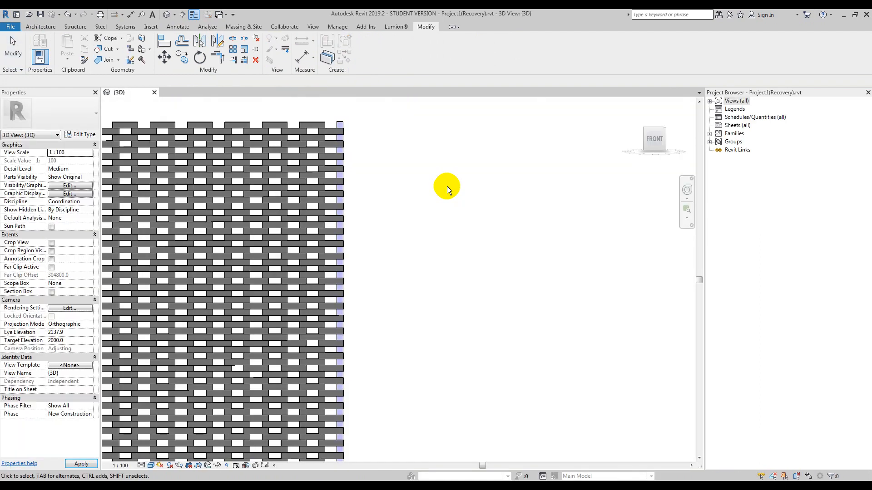
# Switch to Dynamo and add the line a[b-1]; to the Code Block to extract the last column of panels.
pyautogui.moveTo(182, 481)
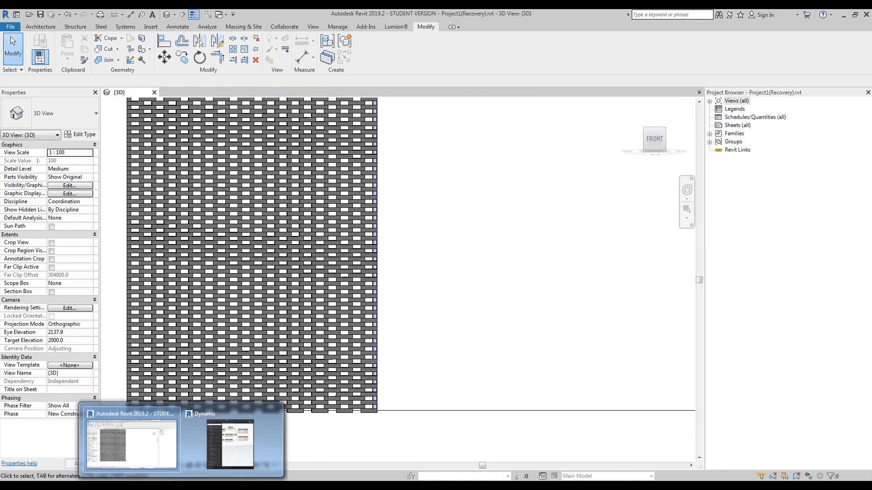
pyautogui.click(237, 449)
pyautogui.moveTo(653, 140); pyautogui.dragTo(654, 141, button='middle')
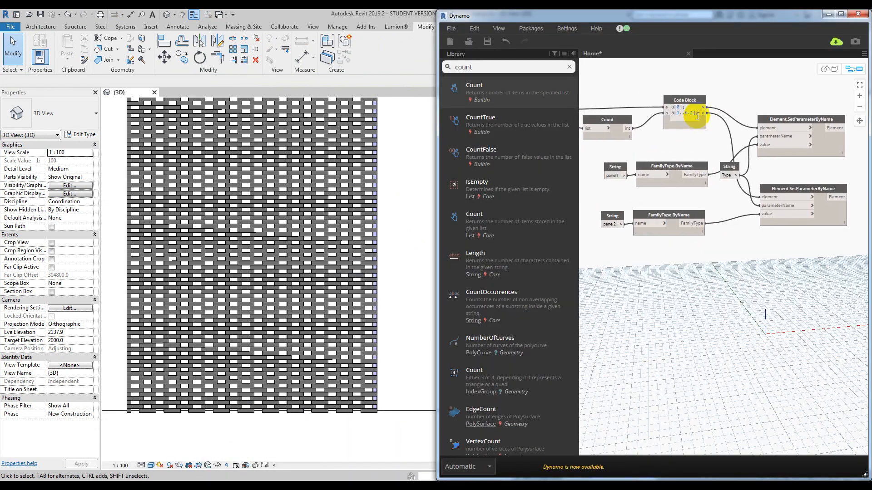
pyautogui.press('Return')
pyautogui.write('a[b')
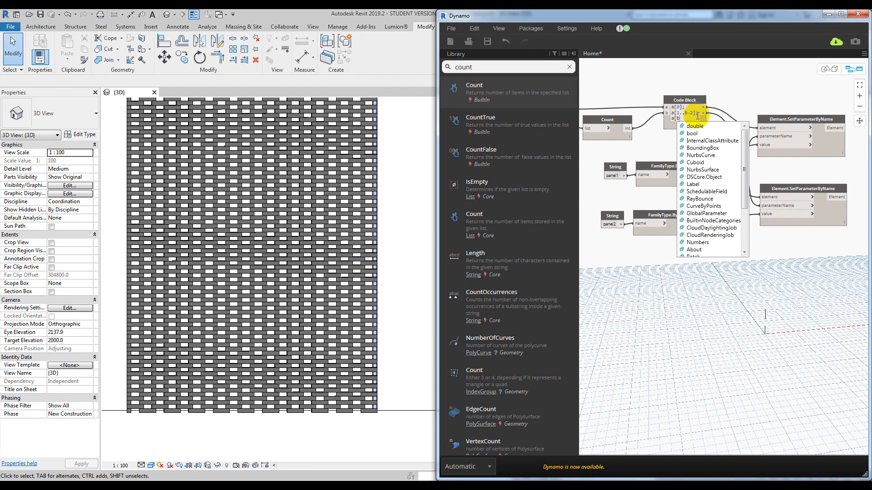
pyautogui.write('-1')
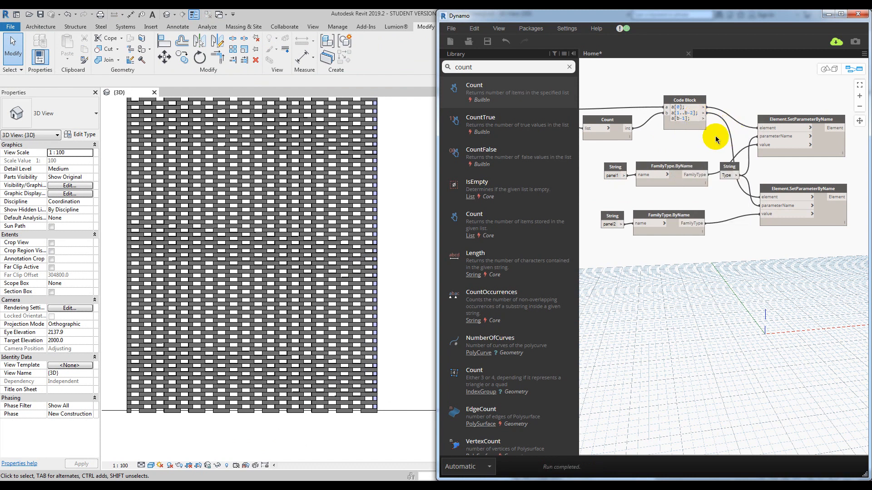
# Duplicate the panel2 String, FamilyType.ByName and Element.SetParameterByName nodes, placing the copies below the originals.
pyautogui.moveTo(805, 277); pyautogui.dragTo(606, 214)
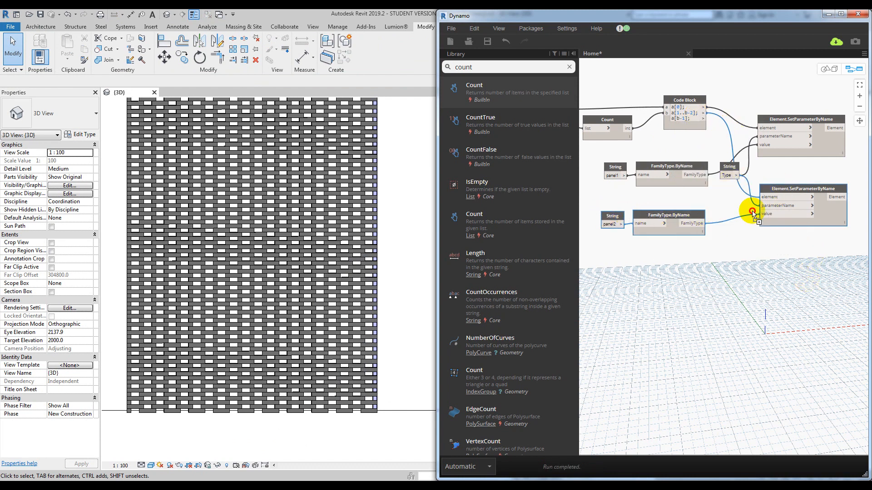
pyautogui.hotkey('ctrl', 'c')
pyautogui.hotkey('ctrl', 'v')
pyautogui.moveTo(754, 249); pyautogui.dragTo(683, 286)
pyautogui.click(752, 301)
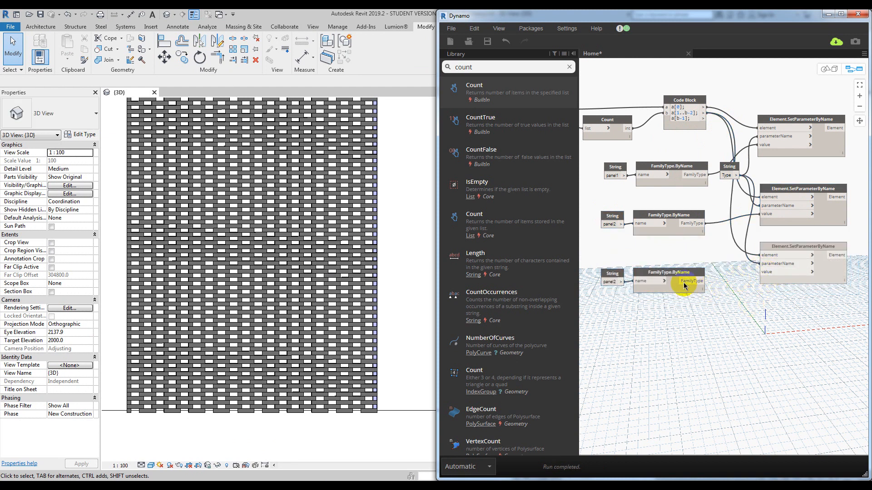
# Wire the a[b-1] output to the copied SetParameterByName node's element, set the copied String to panel3, and connect its FamilyType to value.
pyautogui.moveTo(704, 121); pyautogui.dragTo(768, 257)
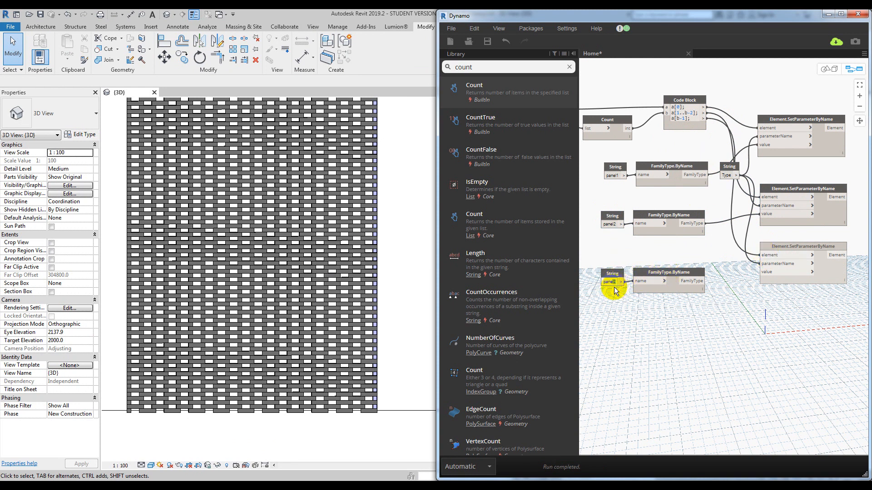
pyautogui.write('3')
pyautogui.click(691, 284)
pyautogui.click(763, 272)
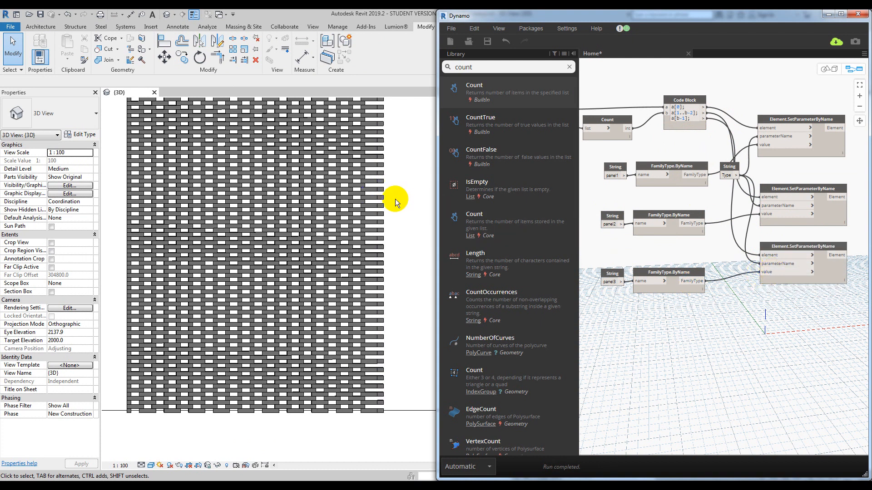
# Switch to Revit and open the panel3 family for editing from a brick panel in the wall's last column.
pyautogui.scroll(3, 384, 189)
pyautogui.scroll(4, 374, 145)
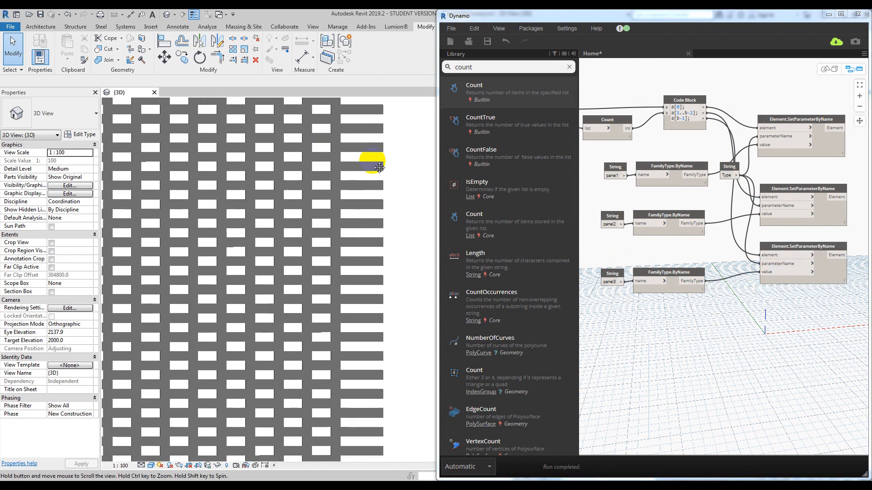
pyautogui.click(353, 128)
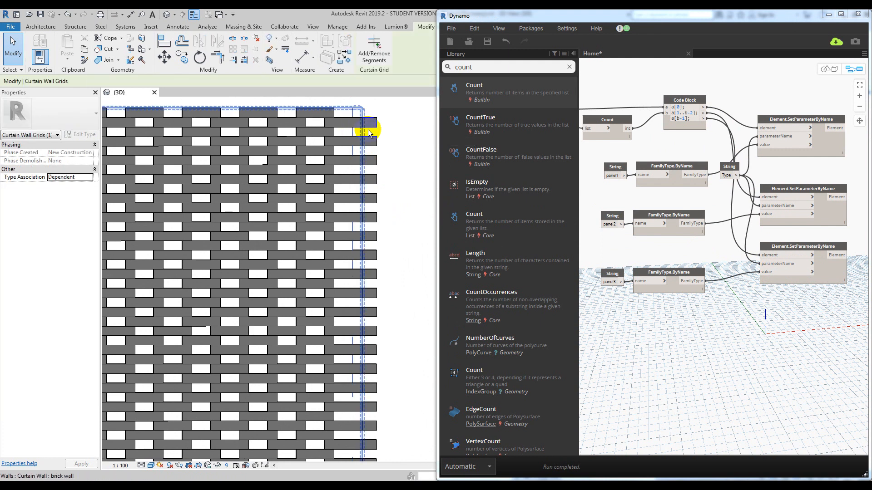
pyautogui.click(368, 127)
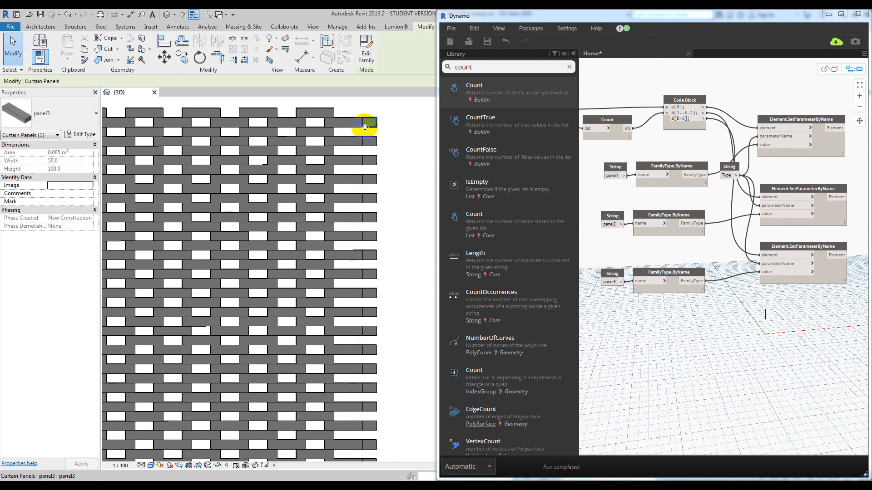
pyautogui.scroll(2, 354, 130)
pyautogui.click(362, 135)
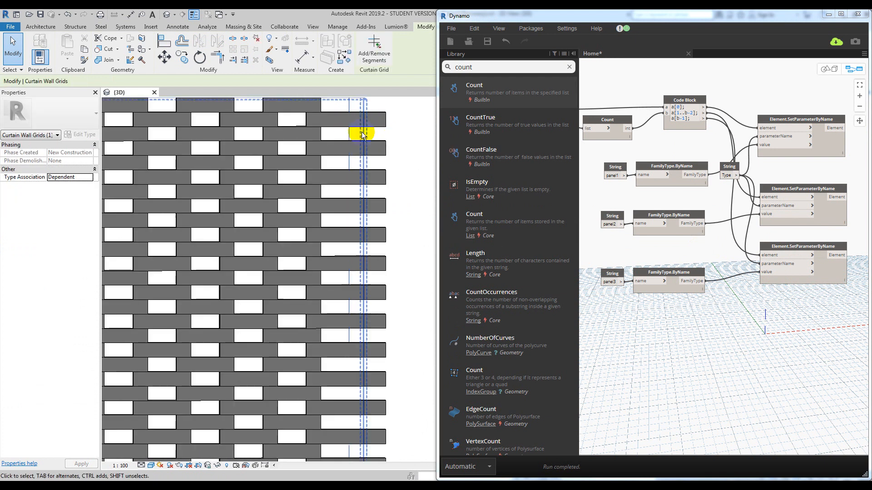
pyautogui.moveTo(376, 132); pyautogui.dragTo(376, 152, button='middle')
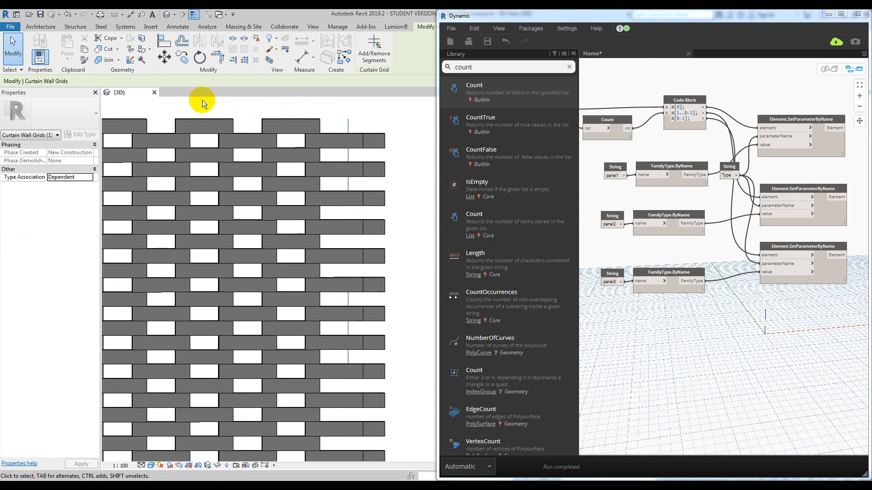
pyautogui.click(372, 150)
pyautogui.click(372, 148)
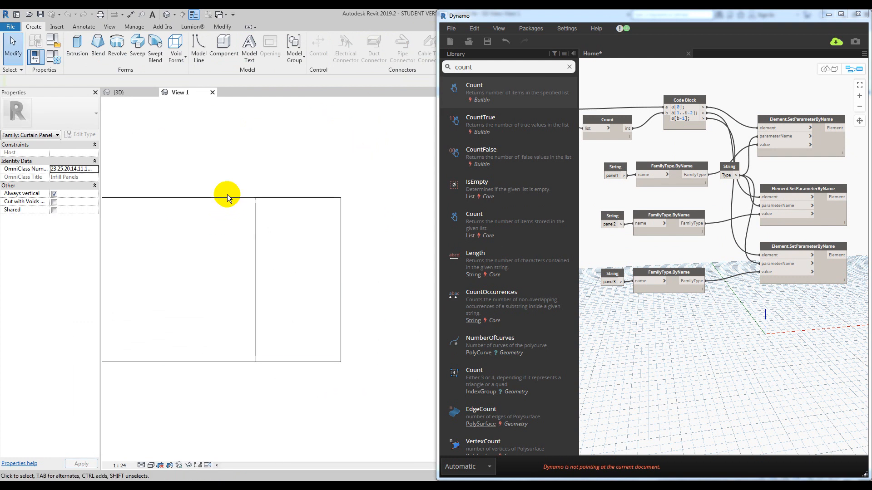
# Compare the family with the project's 3D view, minimize Dynamo, and open panel3's Exterior elevation.
pyautogui.click(141, 95)
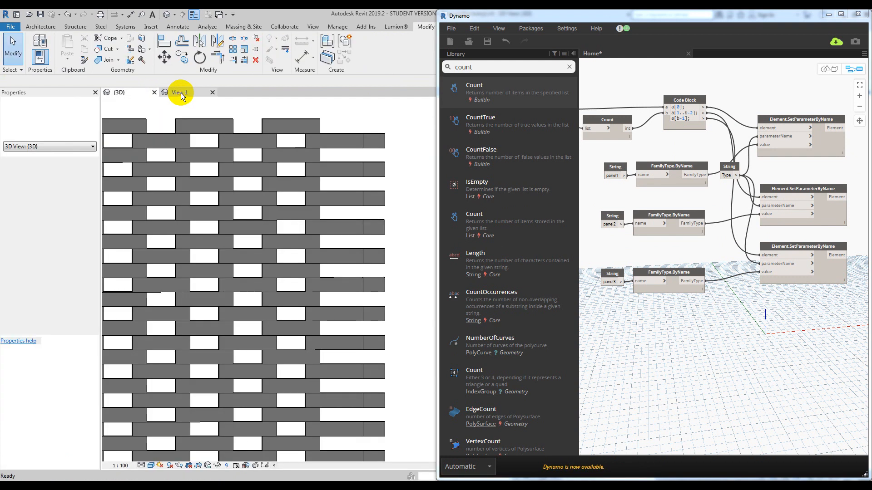
pyautogui.click(181, 93)
pyautogui.click(828, 14)
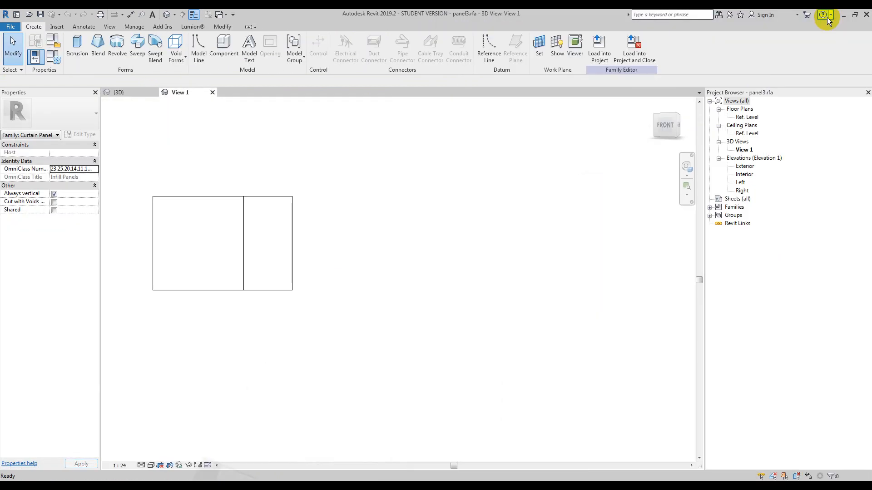
pyautogui.doubleClick(753, 168)
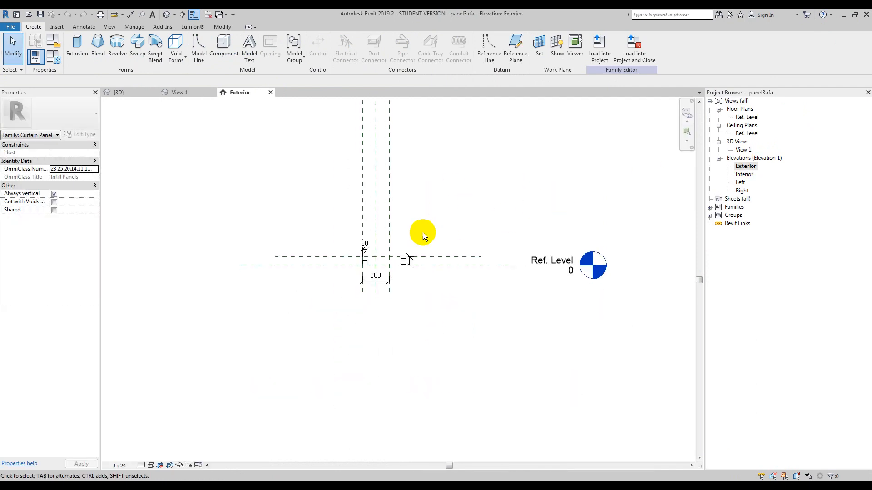
# Move the Left reference plane 125 mm toward the centre plane to make the panel 50 mm wide.
pyautogui.scroll(5, 423, 232)
pyautogui.click(354, 162)
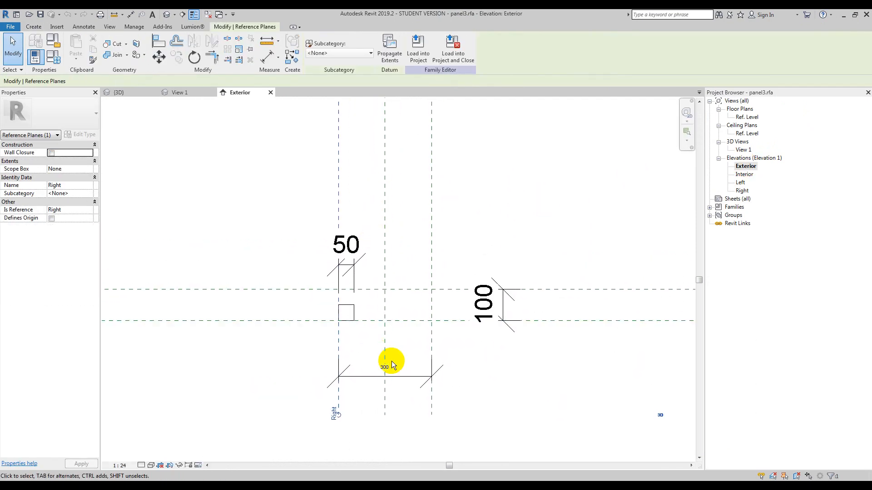
pyautogui.click(391, 365)
pyautogui.click(430, 260)
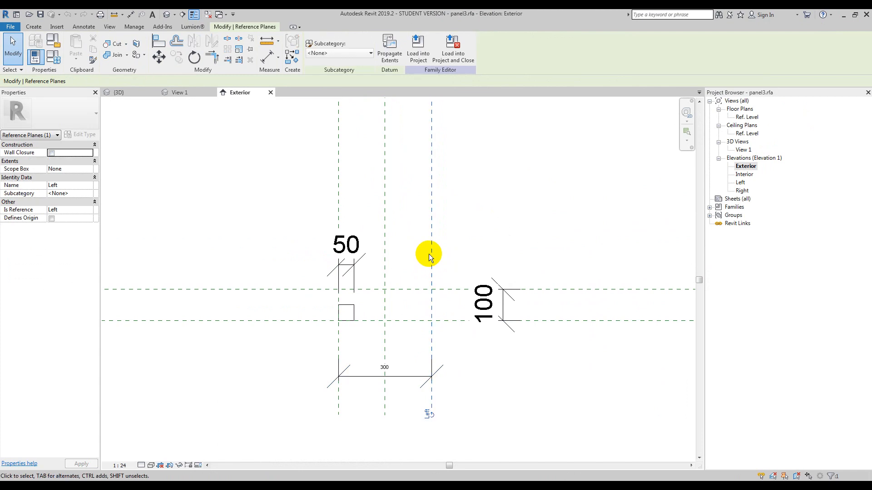
pyautogui.click(389, 364)
pyautogui.click(431, 261)
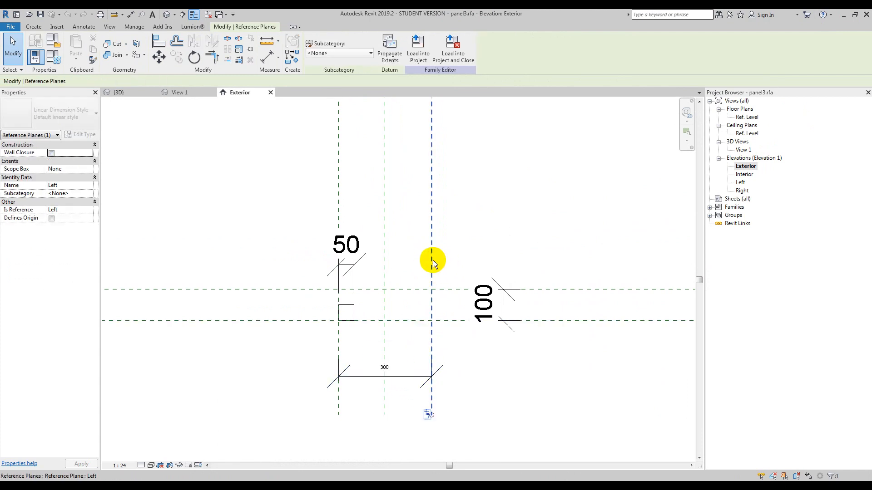
pyautogui.moveTo(432, 261); pyautogui.dragTo(409, 262)
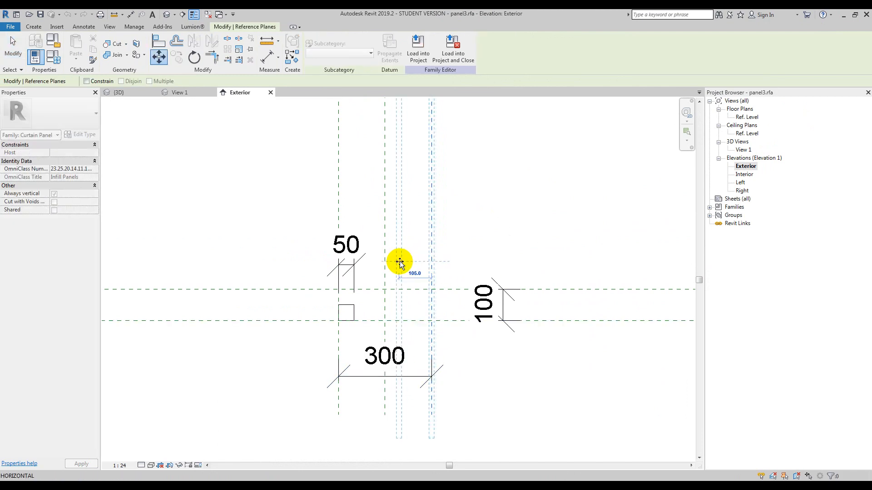
pyautogui.write('125')
pyautogui.press('Return')
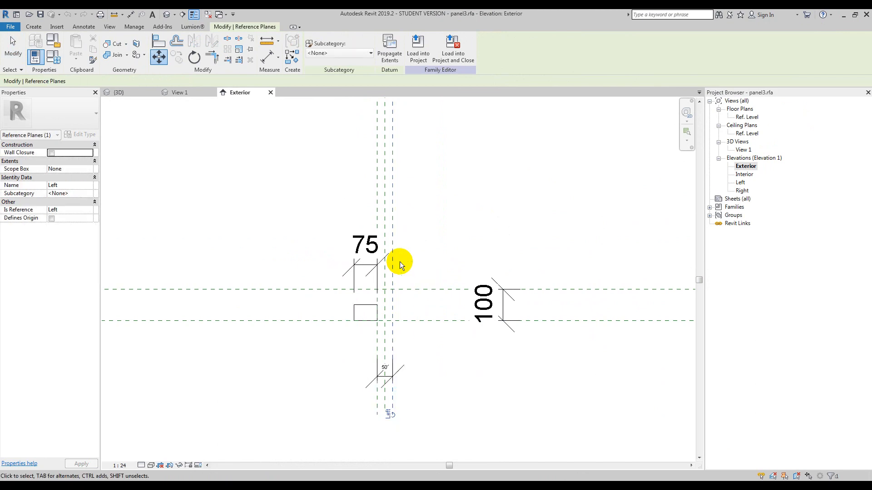
# Align both vertical edges of the brick extrusion with the Left and Right reference planes.
pyautogui.click(394, 302)
pyautogui.scroll(2, 373, 307)
pyautogui.click(356, 305)
pyautogui.scroll(2, 360, 309)
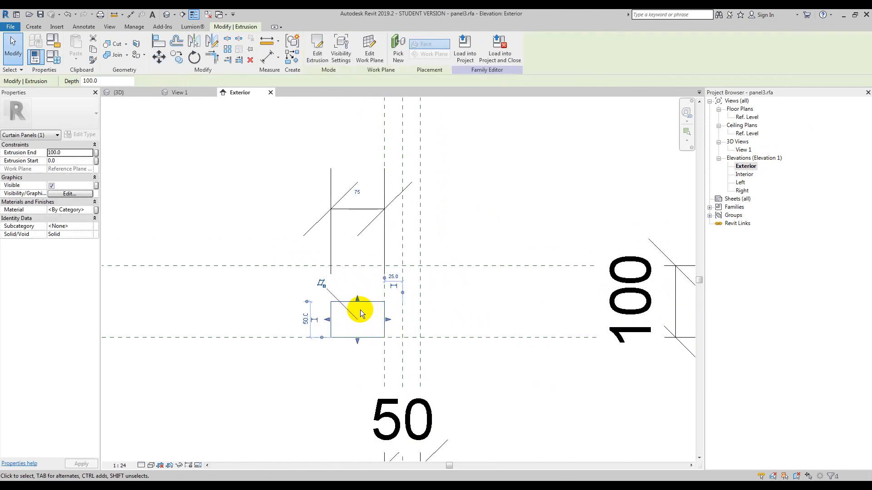
pyautogui.press('a')
pyautogui.press('l')
pyautogui.click(386, 313)
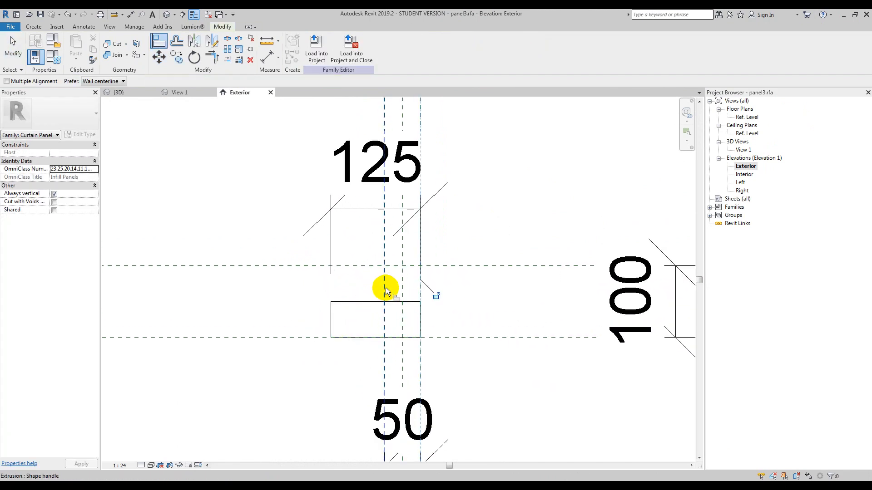
pyautogui.click(385, 288)
pyautogui.click(332, 313)
pyautogui.scroll(-2, 384, 298)
pyautogui.press('Escape')
pyautogui.press('Escape')
# Save panel3.rfa over the existing file and load it into the wall project while closing it, overwriting the existing version.
pyautogui.hotkey('ctrl', 's')
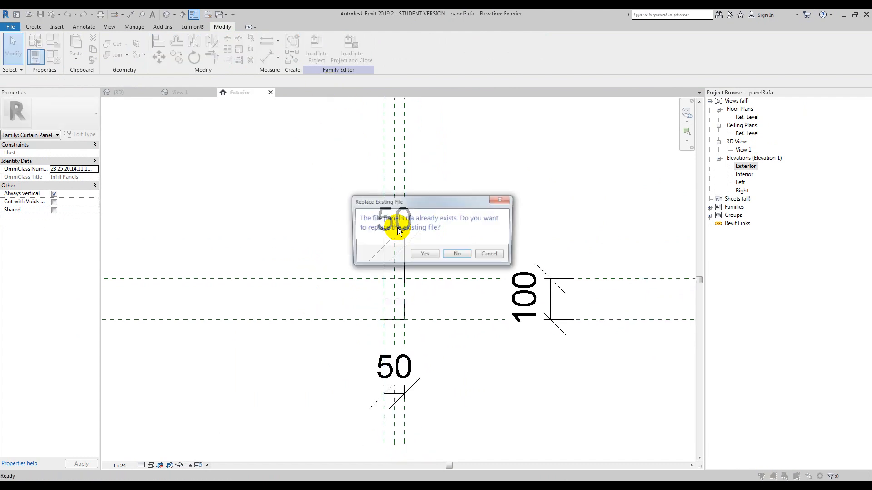
pyautogui.click(422, 251)
pyautogui.click(365, 44)
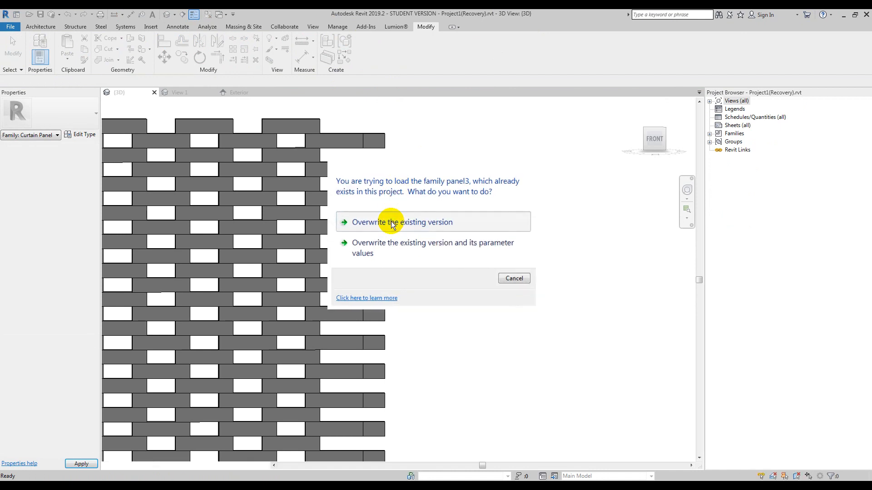
pyautogui.click(364, 222)
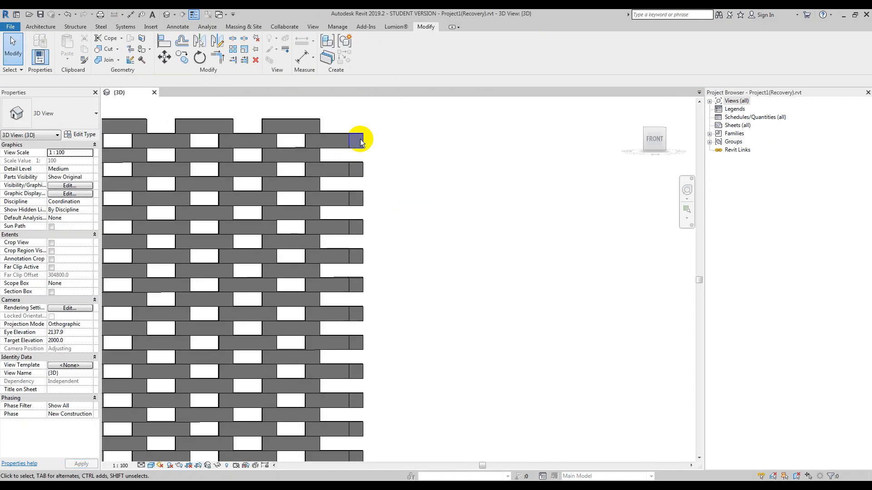
# Reopen the panel3 family for editing from the top panel of the last column and show its Exterior elevation.
pyautogui.click(360, 139)
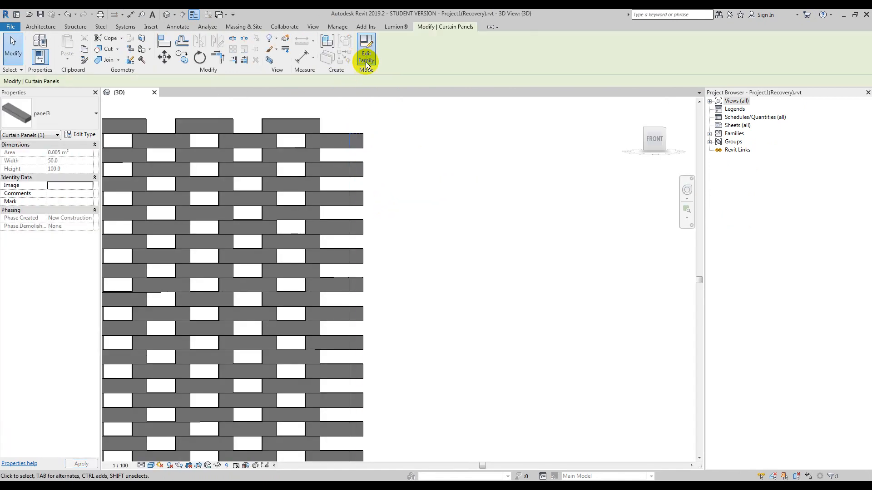
pyautogui.click(366, 63)
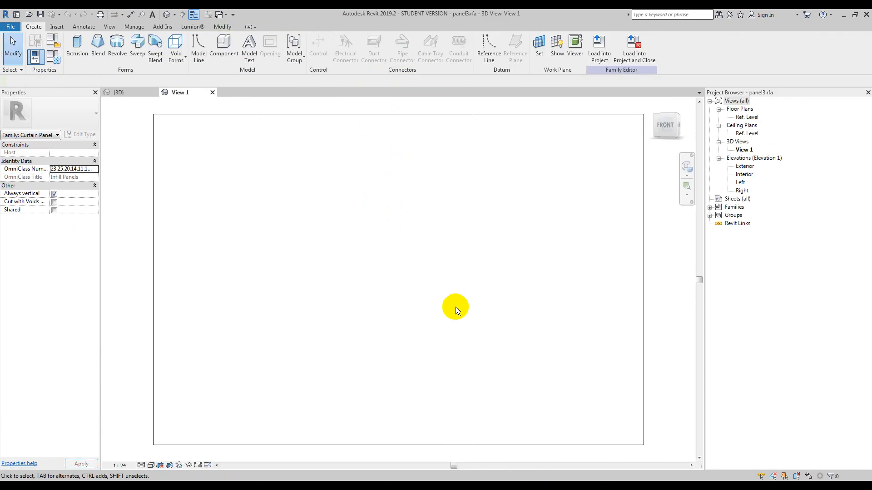
pyautogui.click(744, 167)
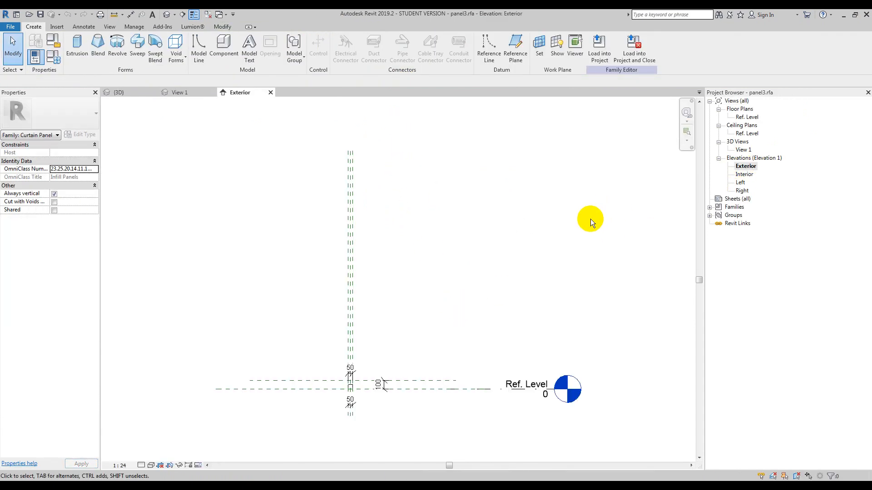
pyautogui.scroll(8, 346, 383)
pyautogui.click(323, 373)
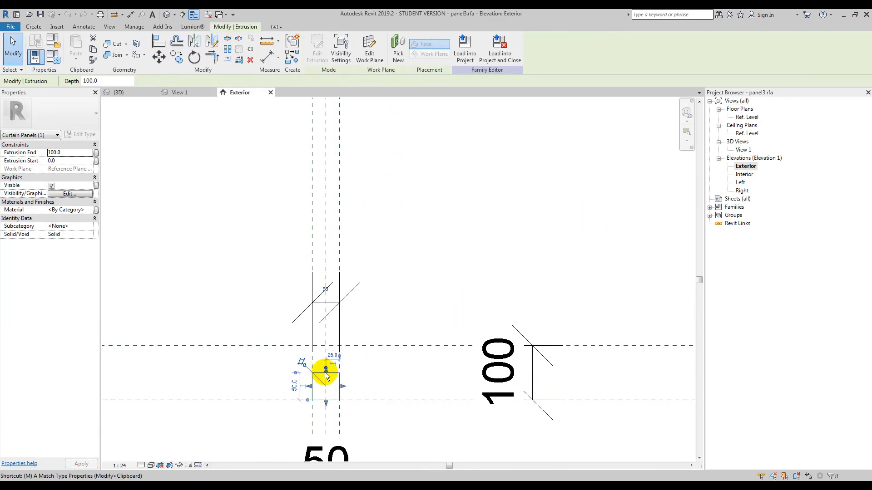
pyautogui.click(342, 347)
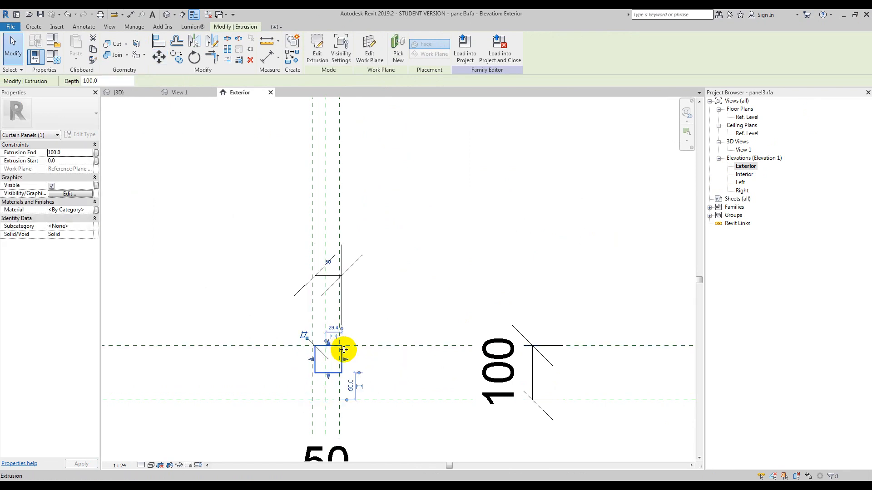
pyautogui.hotkey('ctrl', 'z')
# Move the brick extrusion straight up from its top corner so that its top edge meets the upper reference plane.
pyautogui.click(333, 372)
pyautogui.press('m')
pyautogui.press('v')
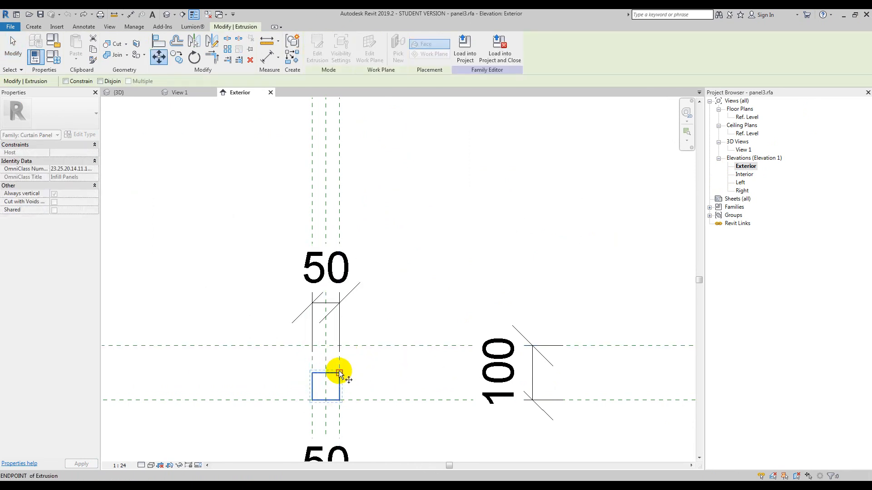
pyautogui.click(339, 373)
pyautogui.click(338, 347)
pyautogui.click(379, 312)
pyautogui.moveTo(380, 311); pyautogui.dragTo(397, 250, button='middle')
# Save the panel3 family and load it into the wall project while closing it, overwriting the existing version.
pyautogui.hotkey('ctrl', 's')
pyautogui.click(414, 250)
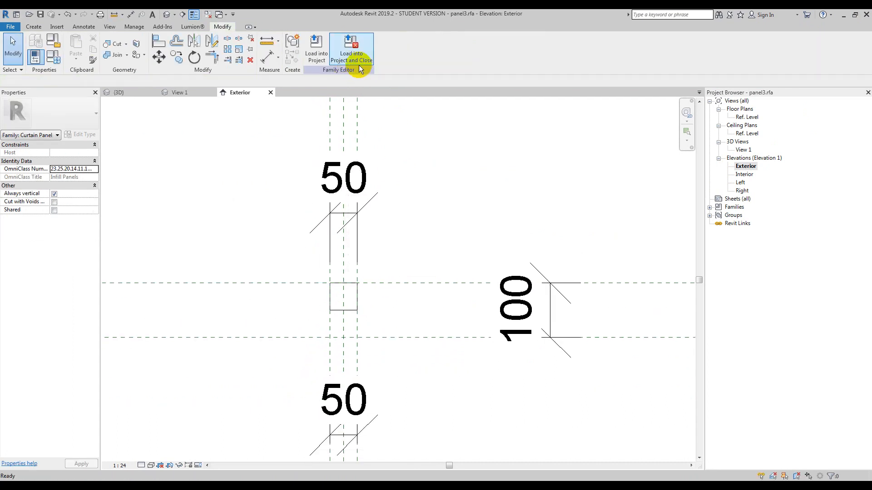
pyautogui.click(351, 49)
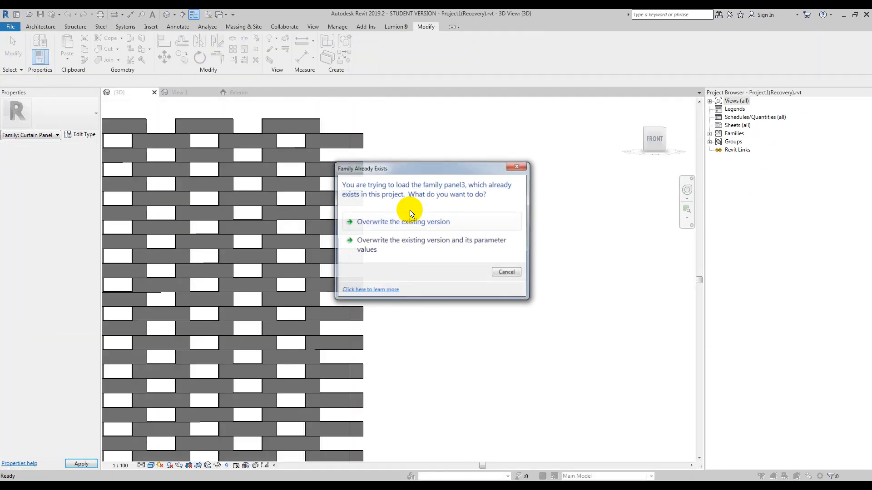
pyautogui.click(363, 221)
pyautogui.scroll(-1, 410, 211)
pyautogui.moveTo(409, 211); pyautogui.dragTo(486, 214, button='middle')
pyautogui.scroll(-2, 486, 214)
pyautogui.keyDown('shift'); pyautogui.moveTo(445, 243); pyautogui.dragTo(472, 238, button='middle'); pyautogui.keyUp('shift')
pyautogui.scroll(-4, 448, 203)
pyautogui.moveTo(431, 210); pyautogui.dragTo(362, 318, button='middle')
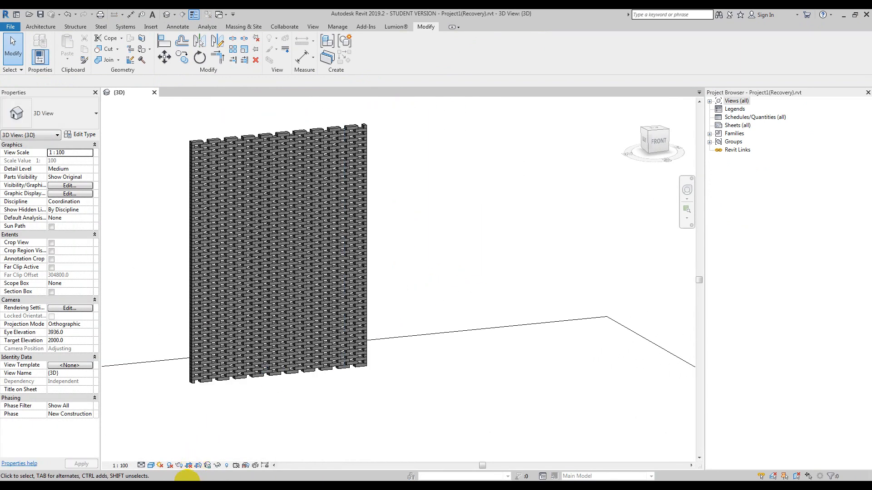
# Switch to Dynamo and save the graph to the Desktop as "auto draw brick wall".
pyautogui.moveTo(186, 478)
pyautogui.click(235, 456)
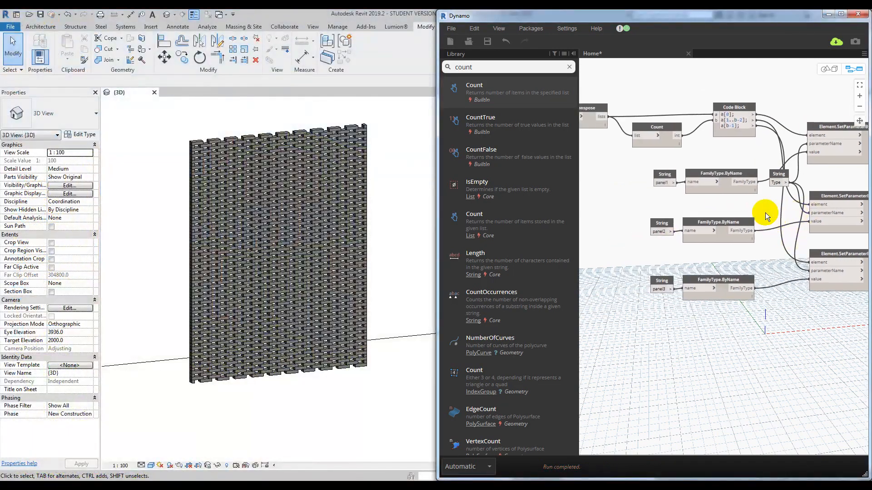
pyautogui.scroll(-4, 765, 213)
pyautogui.moveTo(592, 233); pyautogui.dragTo(676, 237, button='middle')
pyautogui.scroll(3, 613, 191)
pyautogui.click(482, 42)
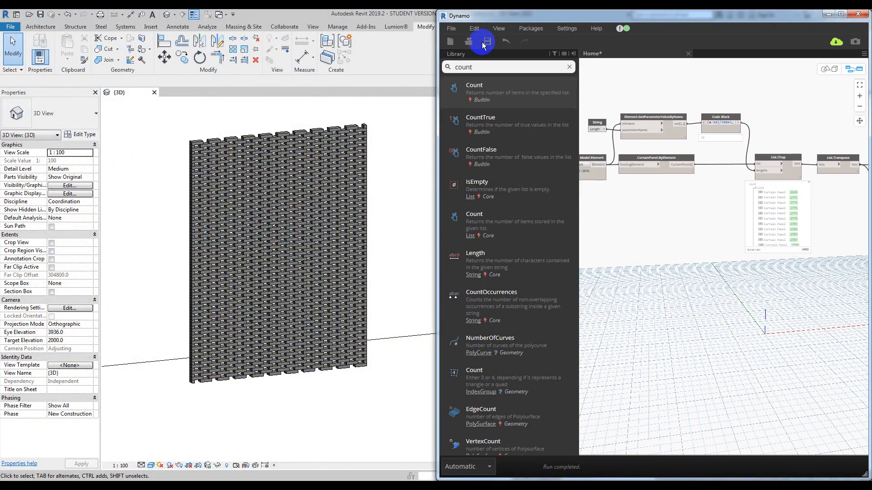
pyautogui.click(451, 28)
pyautogui.click(477, 87)
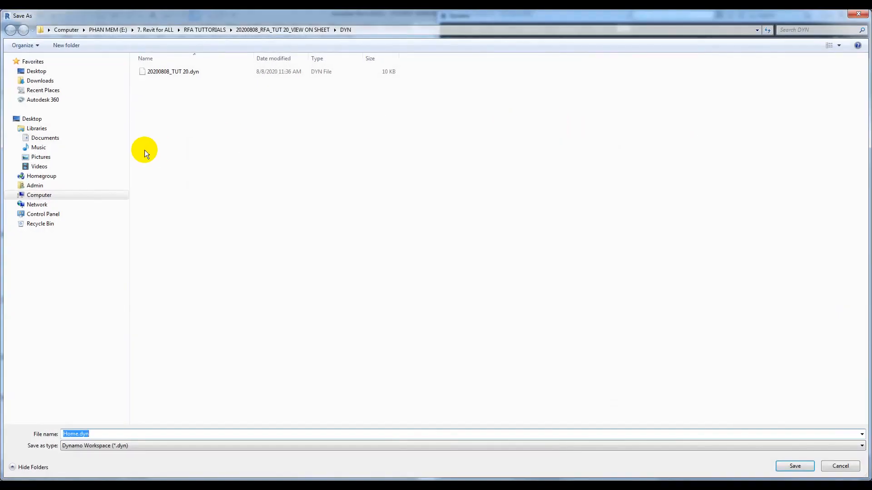
pyautogui.click(39, 74)
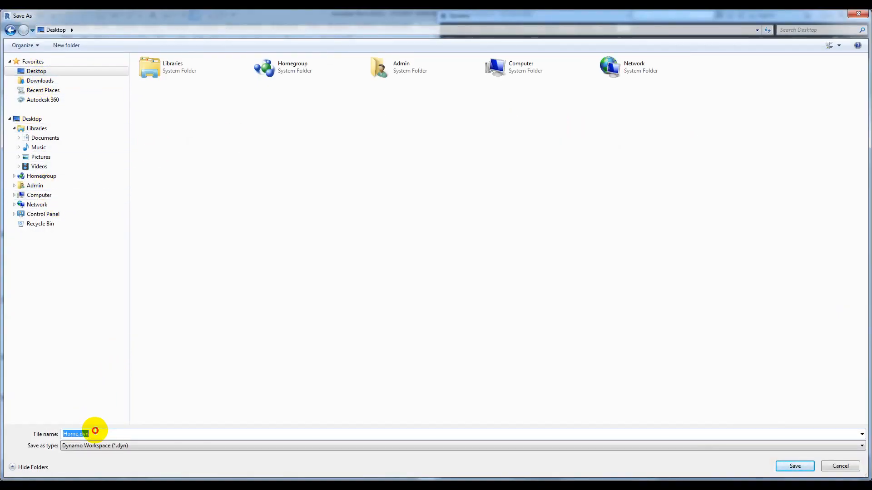
pyautogui.write('auto d')
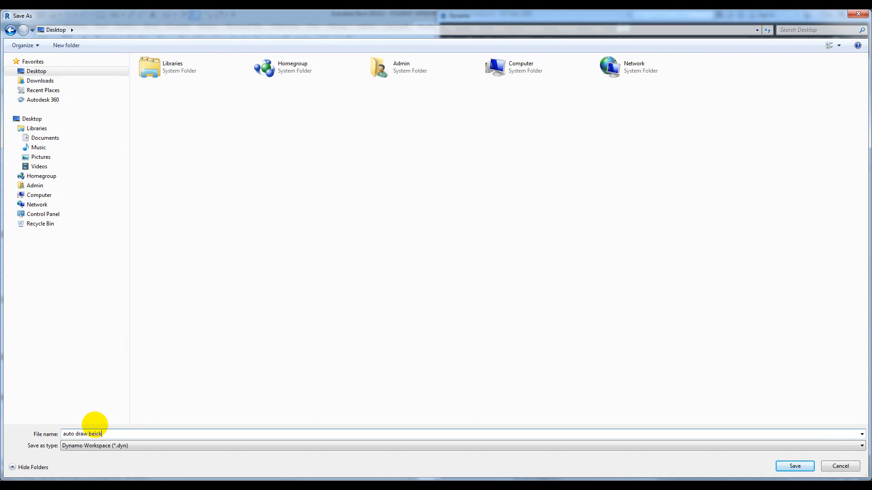
pyautogui.write('raw brick wall')
pyautogui.press('Return')
# Return to the Revit project and open the Level 1 floor plan.
pyautogui.scroll(5, 694, 243)
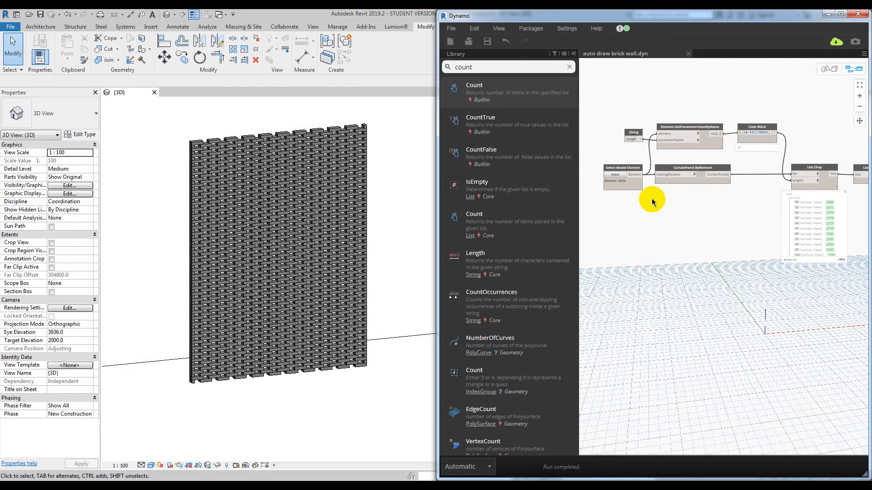
pyautogui.click(617, 182)
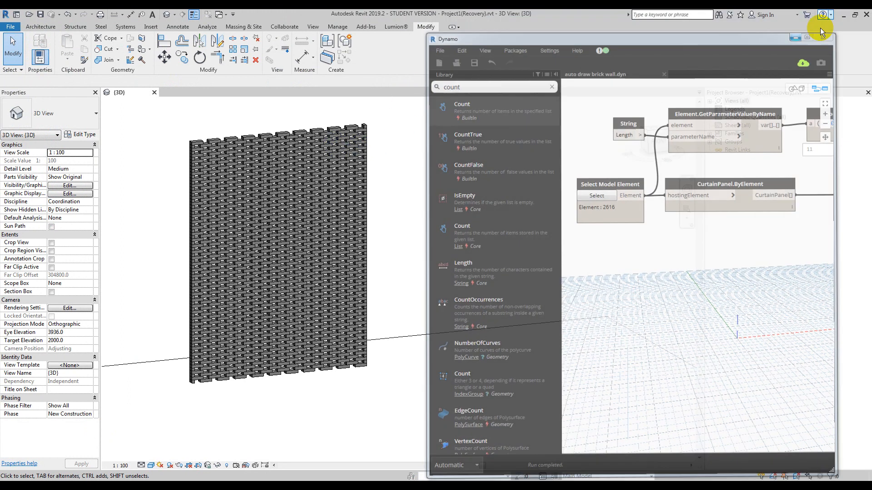
pyautogui.click(845, 15)
pyautogui.click(735, 101)
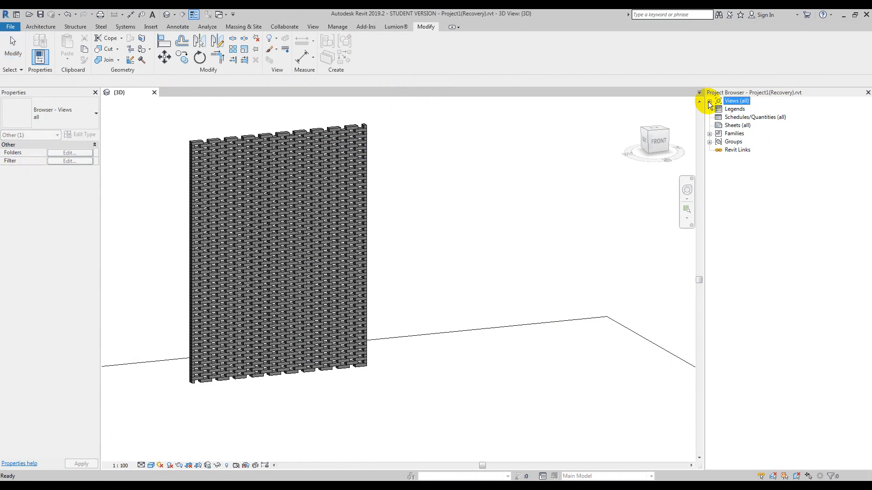
pyautogui.doubleClick(744, 126)
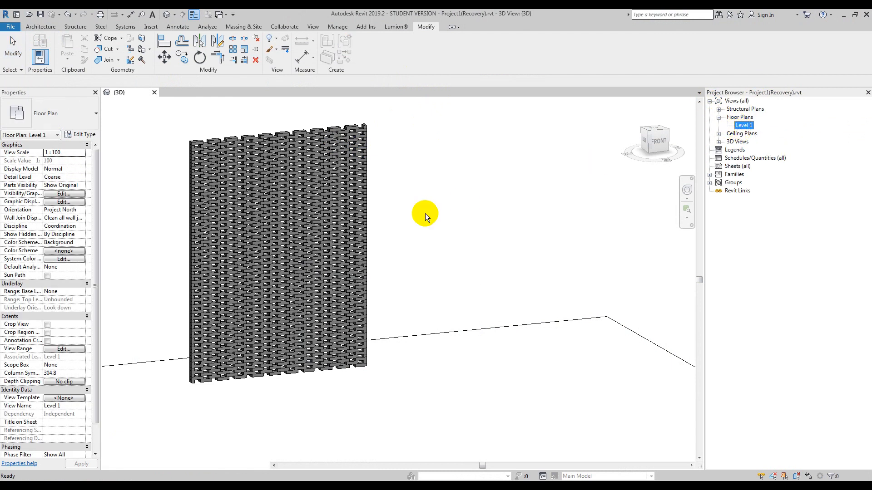
pyautogui.scroll(-3, 391, 242)
pyautogui.press('w')
pyautogui.press('a')
pyautogui.scroll(-3, 398, 236)
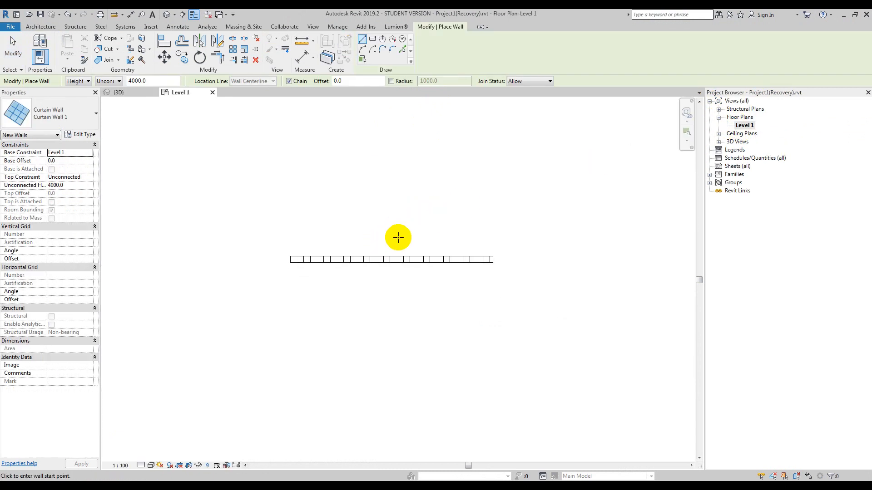
pyautogui.moveTo(442, 197); pyautogui.dragTo(288, 205, button='middle')
pyautogui.click(350, 178)
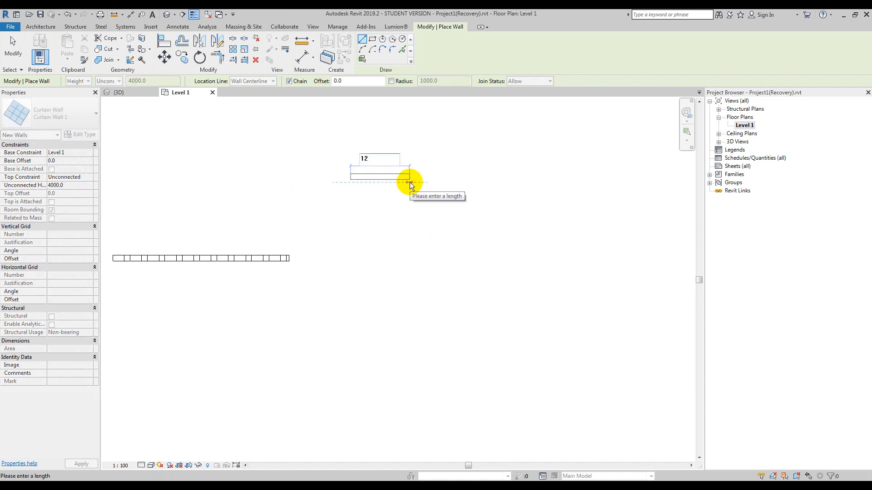
pyautogui.write('1250')
pyautogui.press('Return')
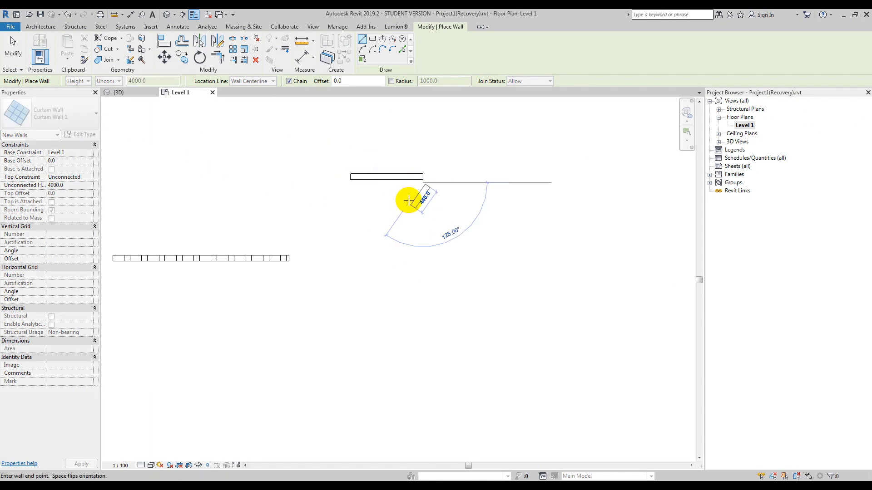
pyautogui.press('Escape')
pyautogui.press('Escape')
pyautogui.click(397, 180)
pyautogui.press('Delete')
# Create a similar wall from the existing brick wall and draw it horizontally, 1250 mm long, in the empty area above it.
pyautogui.click(258, 257)
pyautogui.press('c')
pyautogui.press('s')
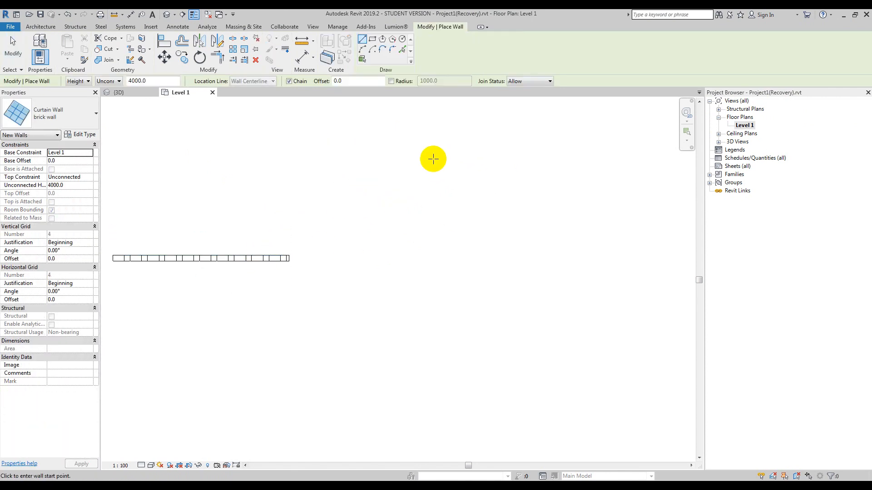
pyautogui.click(390, 156)
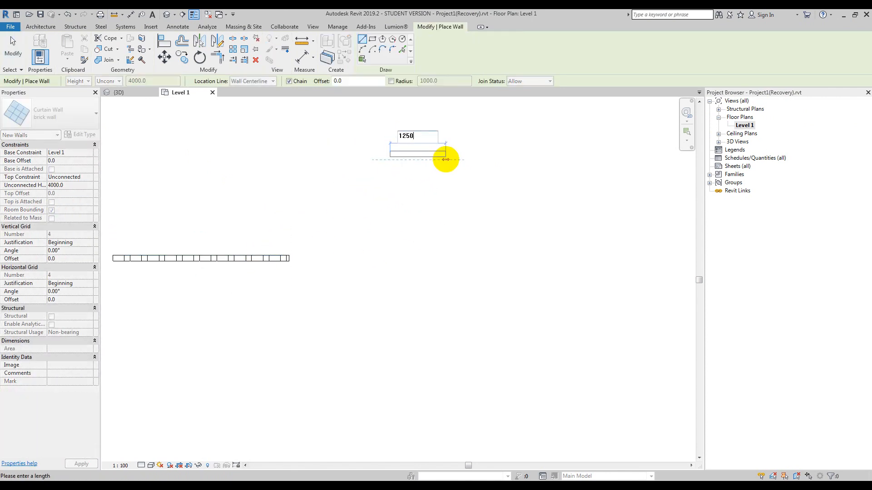
pyautogui.press('Return')
pyautogui.press('Escape')
# Draw a second horizontal brick wall curtain wall, 2450 mm long, to the right of the 1250 mm wall.
pyautogui.scroll(-2, 463, 203)
pyautogui.moveTo(525, 221); pyautogui.dragTo(418, 218, button='middle')
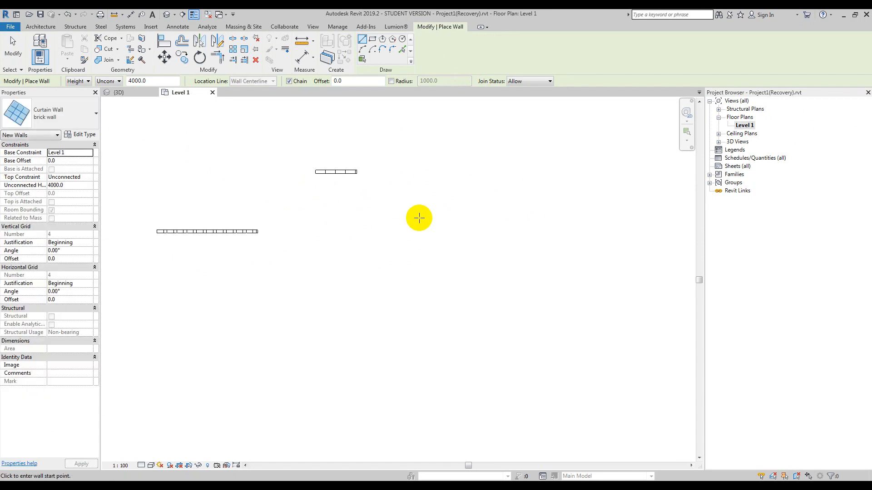
pyautogui.click(433, 213)
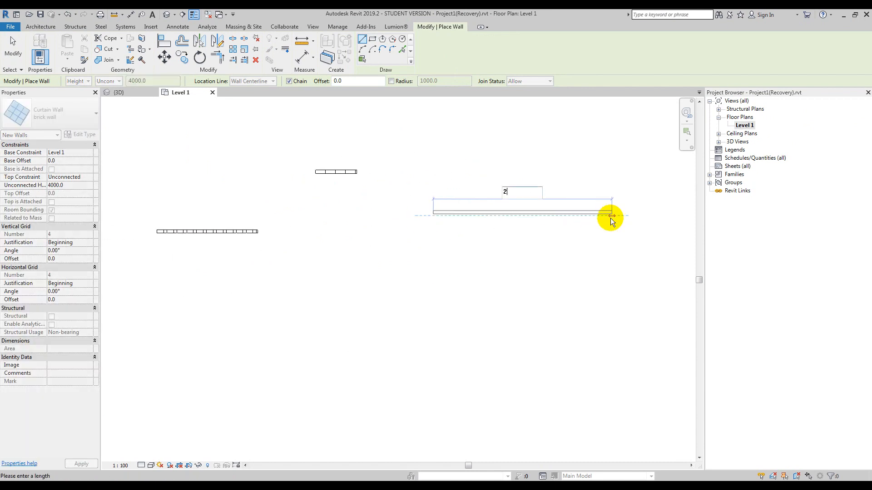
pyautogui.write('2450')
pyautogui.press('Return')
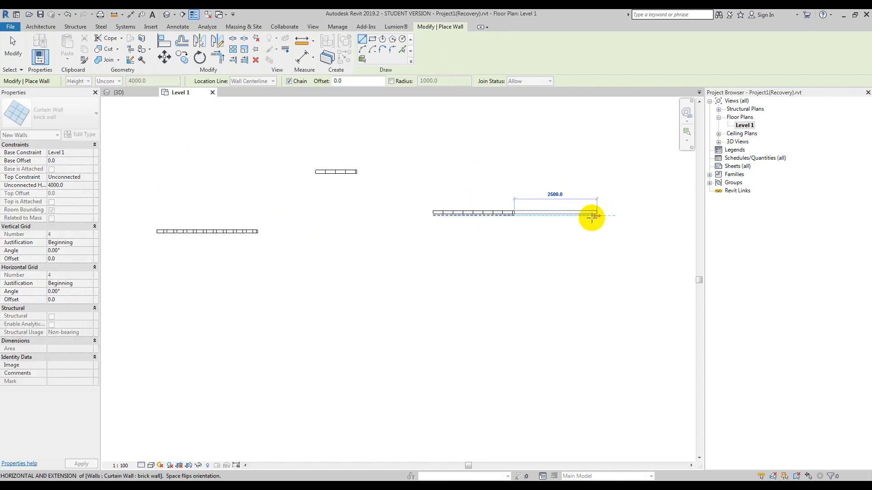
pyautogui.press('Escape')
# Draw a third horizontal brick wall curtain wall, 4850 mm long, to the right of the 2450 mm wall.
pyautogui.moveTo(599, 250); pyautogui.dragTo(462, 235, button='middle')
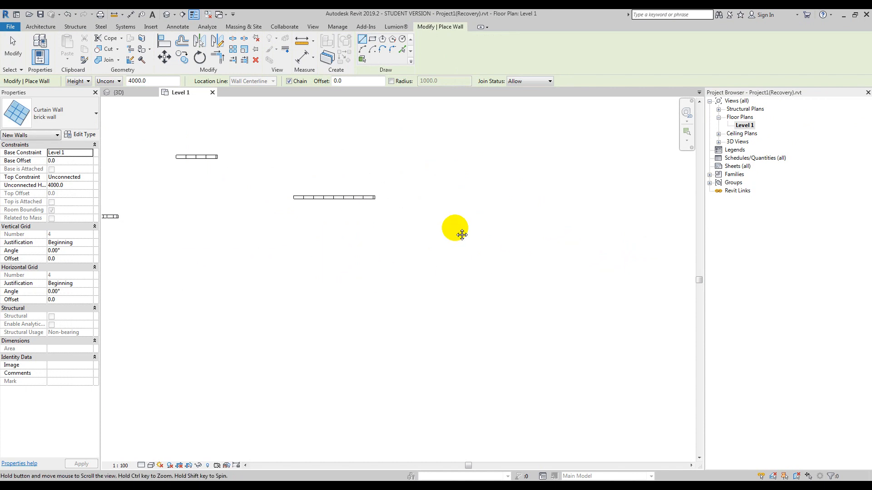
pyautogui.click(478, 154)
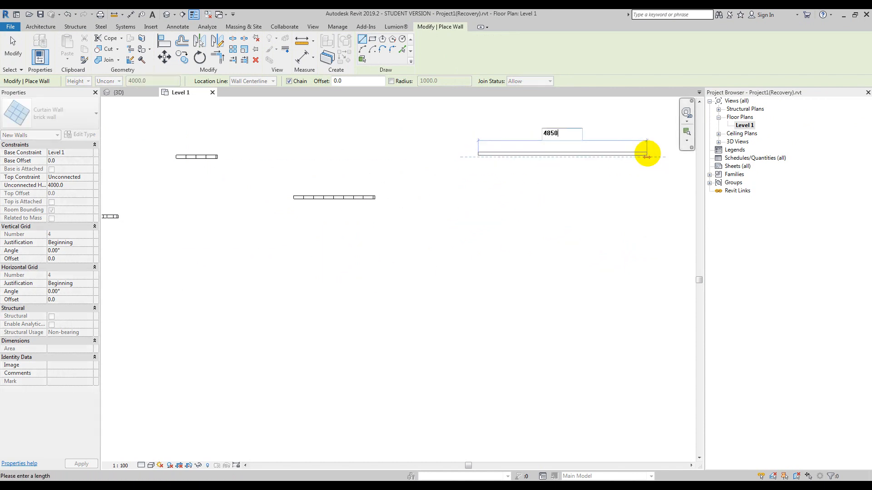
pyautogui.press('Return')
pyautogui.scroll(-2, 566, 187)
pyautogui.press('Escape')
pyautogui.press('Escape')
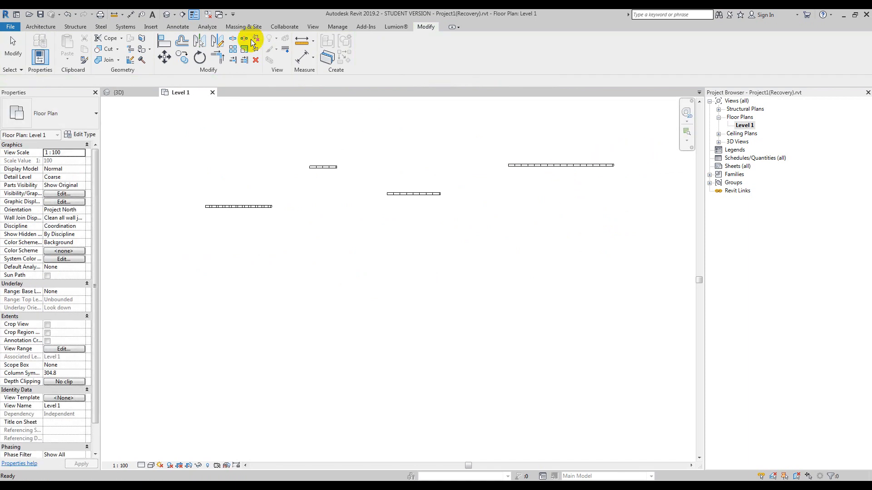
# Return to the 3D view and pick the 1250 mm wall as the Select Model Element input in Dynamo.
pyautogui.scroll(-2, 506, 287)
pyautogui.moveTo(506, 288); pyautogui.dragTo(341, 301, button='middle')
pyautogui.scroll(-1, 340, 301)
pyautogui.moveTo(540, 306); pyautogui.dragTo(424, 307, button='middle')
pyautogui.scroll(2, 381, 344)
pyautogui.moveTo(384, 341); pyautogui.dragTo(395, 360, button='middle')
pyautogui.click(229, 441)
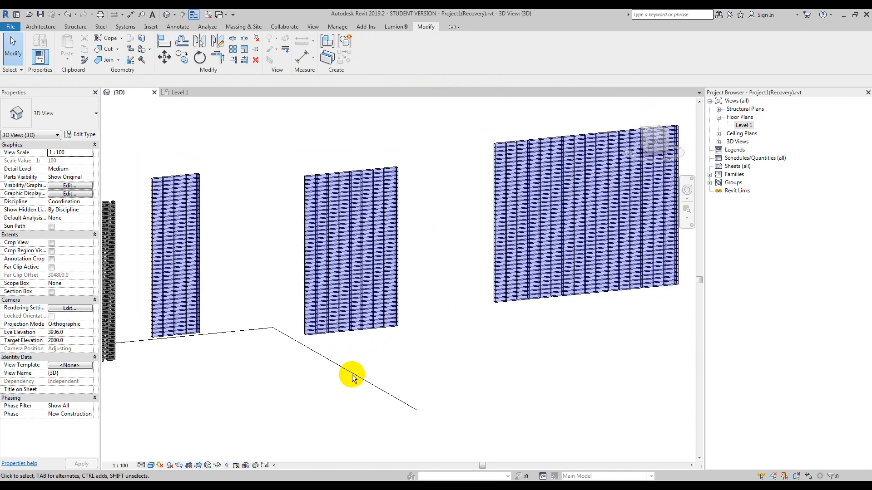
pyautogui.moveTo(698, 222); pyautogui.dragTo(739, 216, button='middle')
pyautogui.click(662, 179)
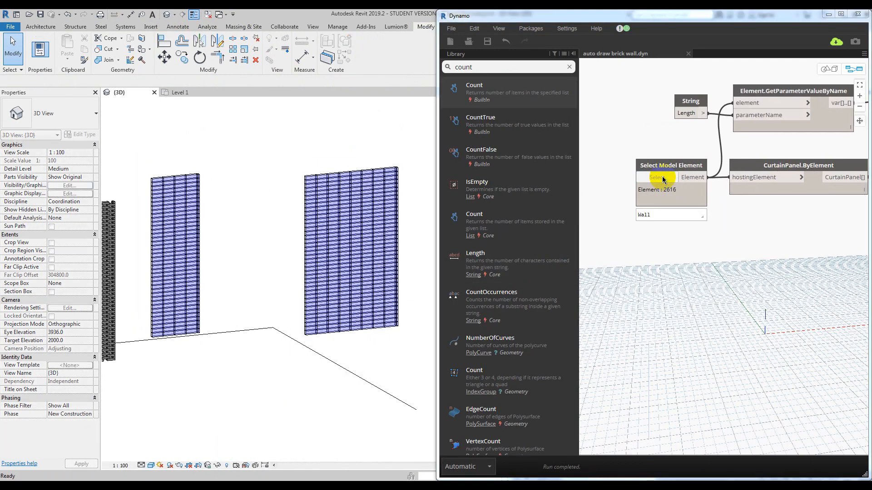
pyautogui.click(176, 179)
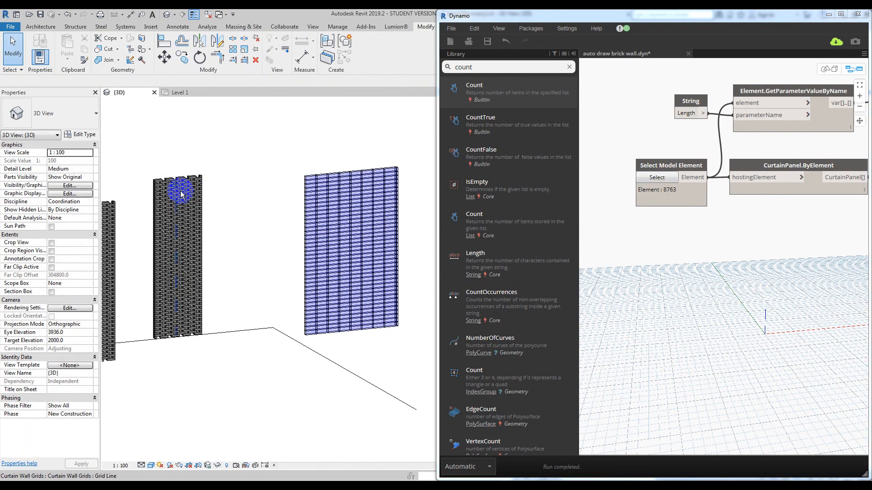
# Change Dynamo's selected model element to the 2450 mm curtain wall so the graph fills it with brick panels.
pyautogui.scroll(2, 214, 208)
pyautogui.moveTo(214, 208); pyautogui.dragTo(109, 218, button='middle')
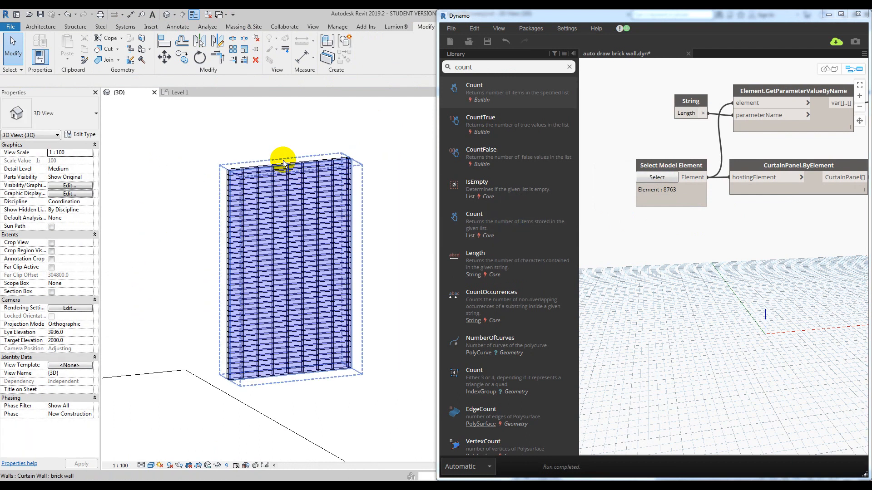
pyautogui.click(282, 160)
pyautogui.scroll(-2, 283, 160)
pyautogui.click(642, 178)
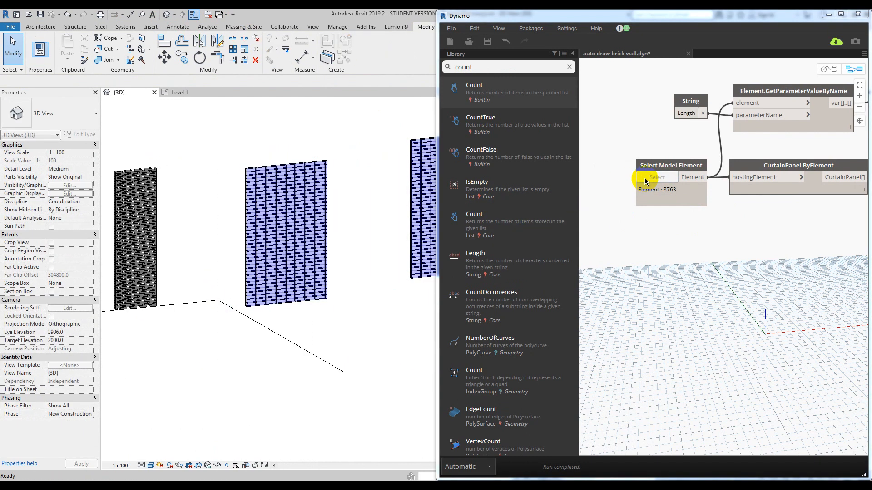
pyautogui.click(305, 168)
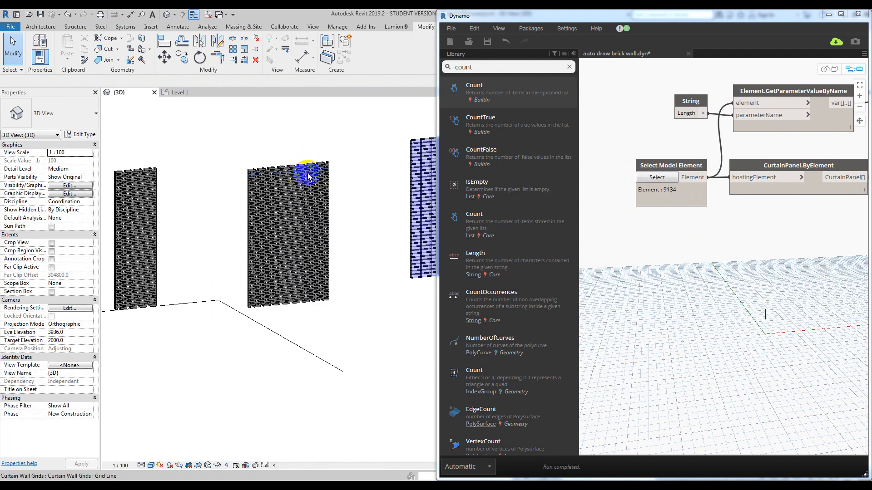
# Change Dynamo's selected model element to the 4850 mm curtain wall so the graph fills it with brick panels.
pyautogui.moveTo(307, 173); pyautogui.dragTo(148, 144, button='middle')
pyautogui.click(652, 178)
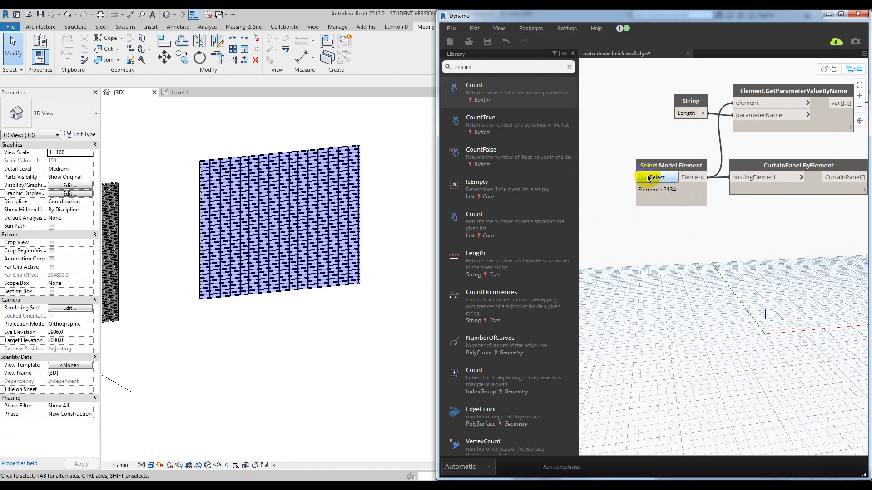
pyautogui.click(317, 152)
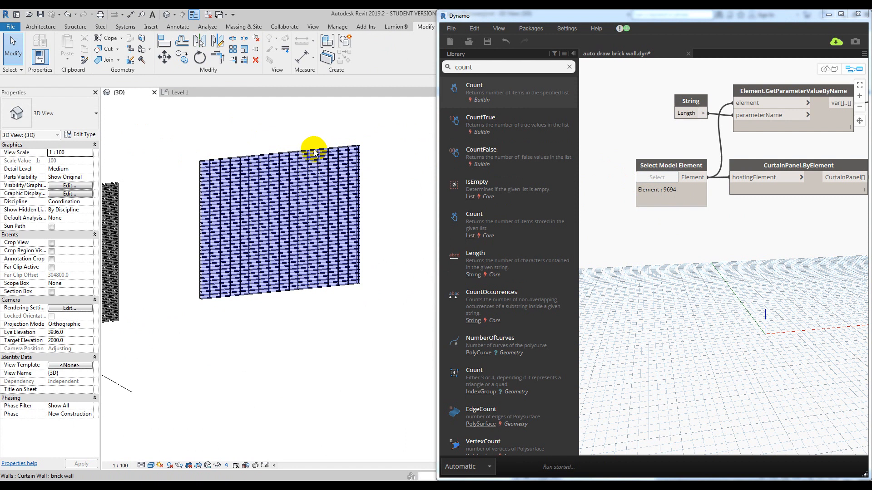
# Examine the brick pattern of the generated walls in the 3D view, both as a group and close up.
pyautogui.scroll(2, 351, 201)
pyautogui.scroll(-3, 379, 195)
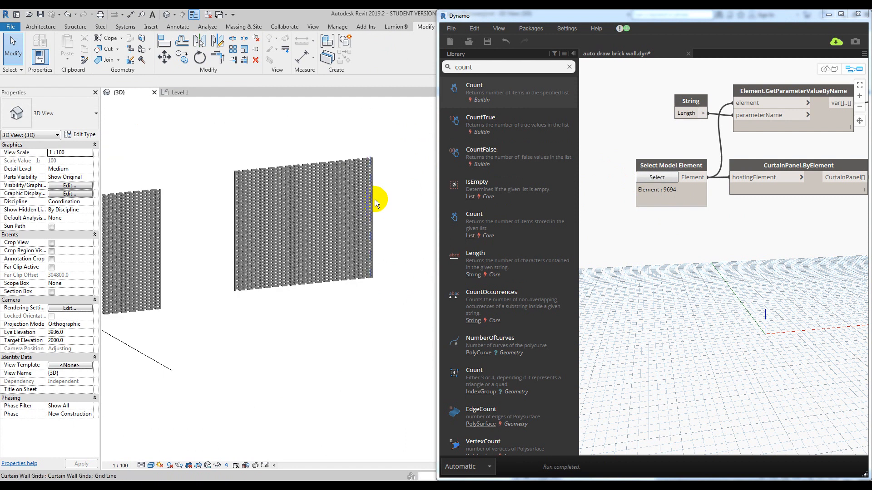
pyautogui.scroll(-3, 326, 218)
pyautogui.keyDown('shift'); pyautogui.moveTo(326, 218); pyautogui.dragTo(344, 279, button='middle'); pyautogui.keyUp('shift')
pyautogui.scroll(4, 226, 222)
pyautogui.moveTo(240, 198); pyautogui.dragTo(201, 218, button='middle')
pyautogui.moveTo(269, 209); pyautogui.dragTo(76, 224, button='middle')
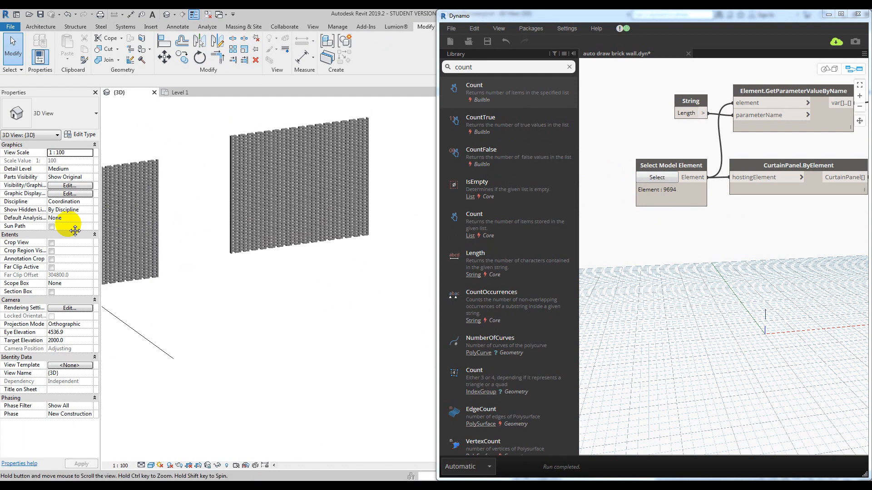
pyautogui.scroll(-4, 302, 211)
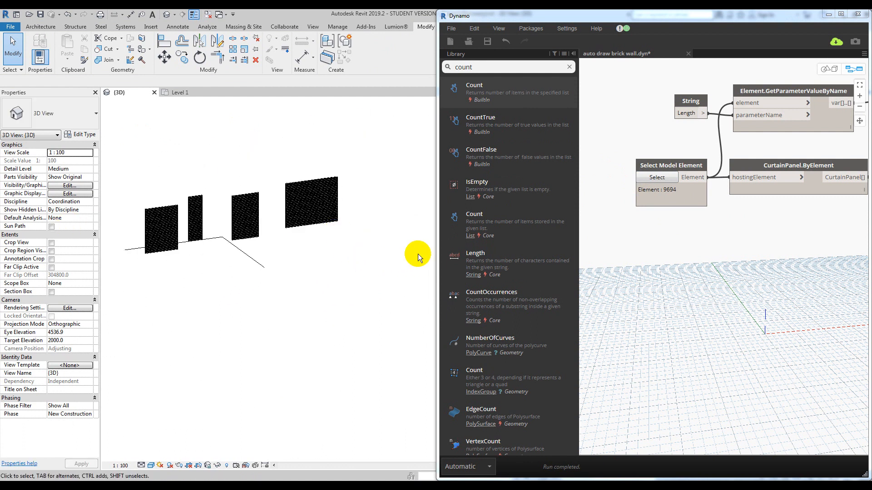
pyautogui.scroll(5, 346, 250)
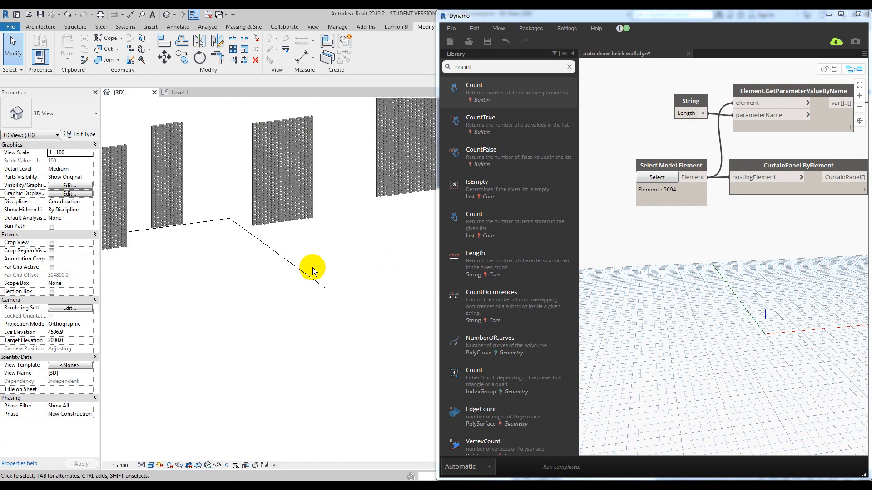
pyautogui.moveTo(311, 269); pyautogui.dragTo(238, 312, button='middle')
pyautogui.scroll(4, 317, 201)
pyautogui.moveTo(338, 316); pyautogui.dragTo(308, 390, button='middle')
pyautogui.scroll(1, 320, 350)
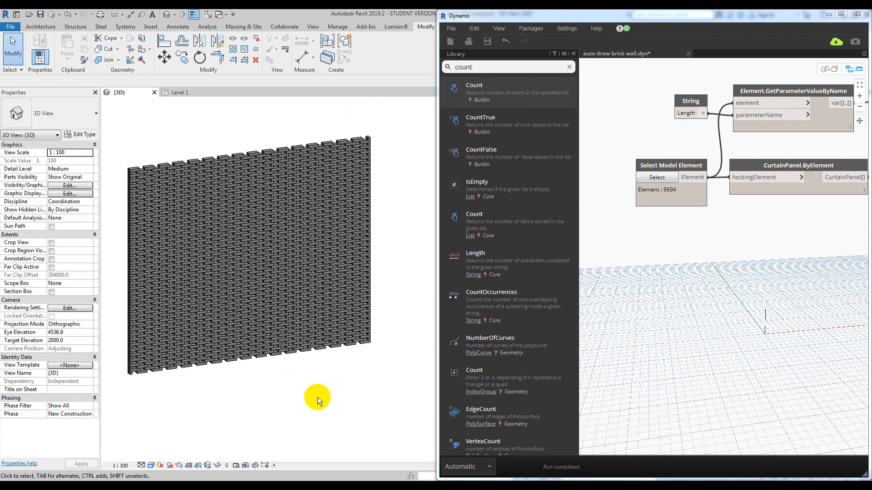